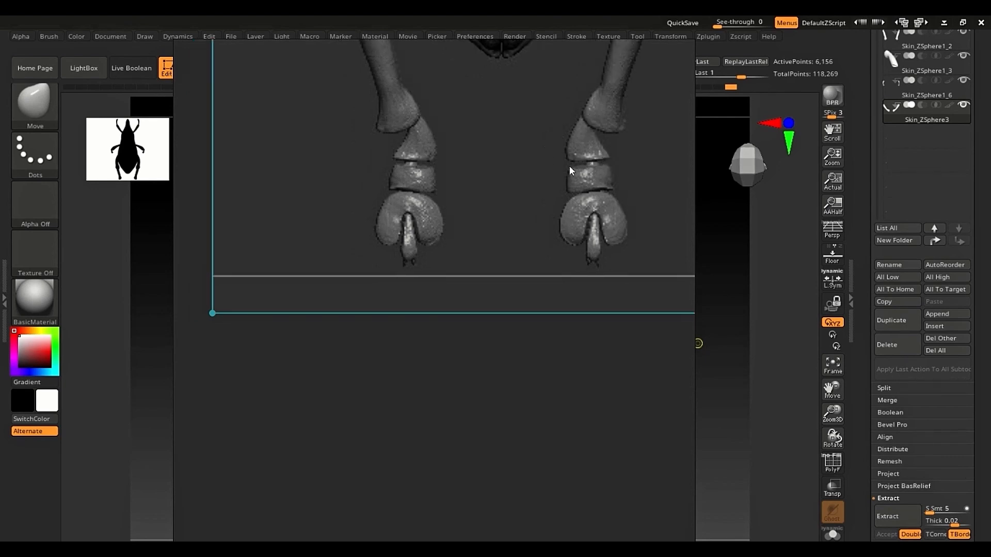
# - Reposition the beetle reference image around its hind feet and set the reference window to Always On Bottom
pyautogui.moveTo(636, 157); pyautogui.dragTo(632, 163, button='right')
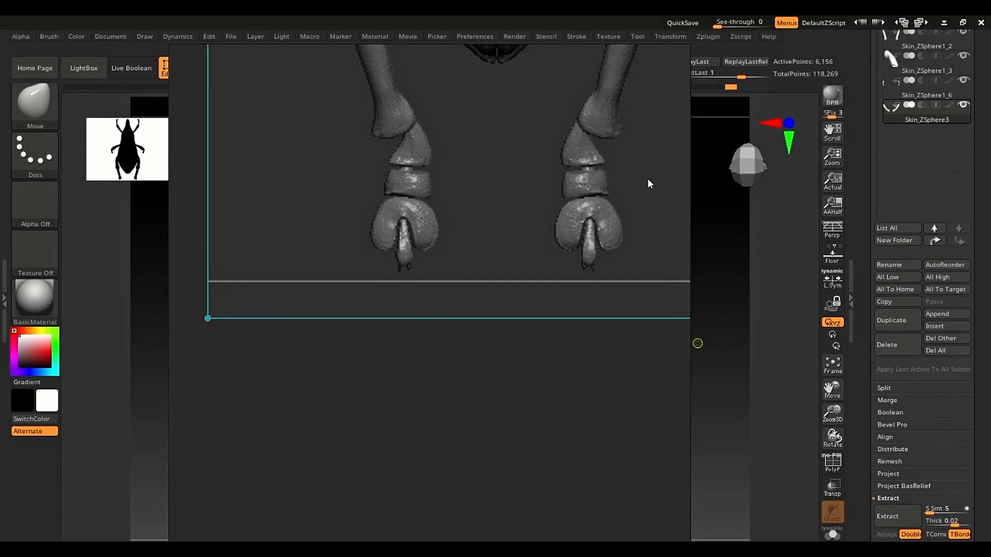
pyautogui.moveTo(647, 178); pyautogui.dragTo(546, 262, button='right')
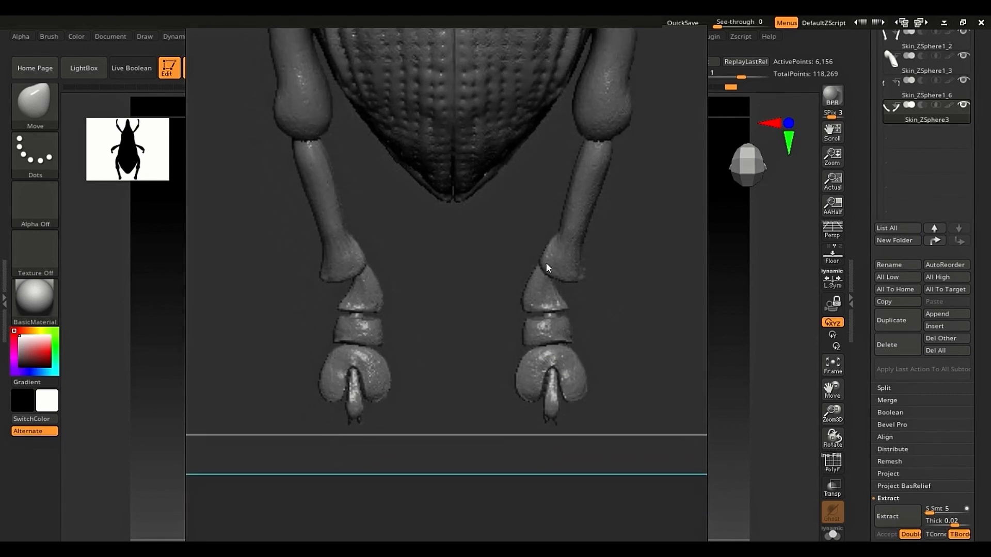
pyautogui.rightClick(546, 261)
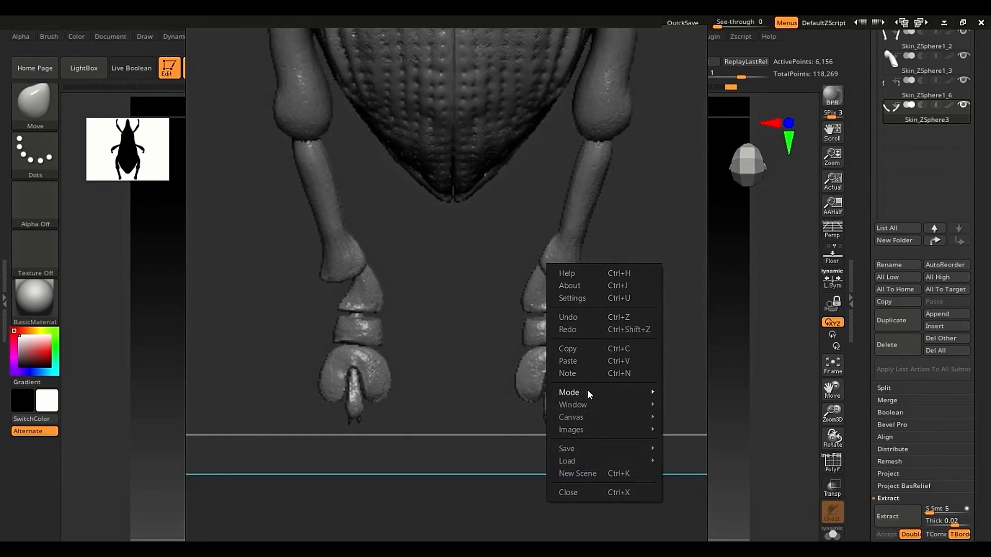
pyautogui.moveTo(595, 390)
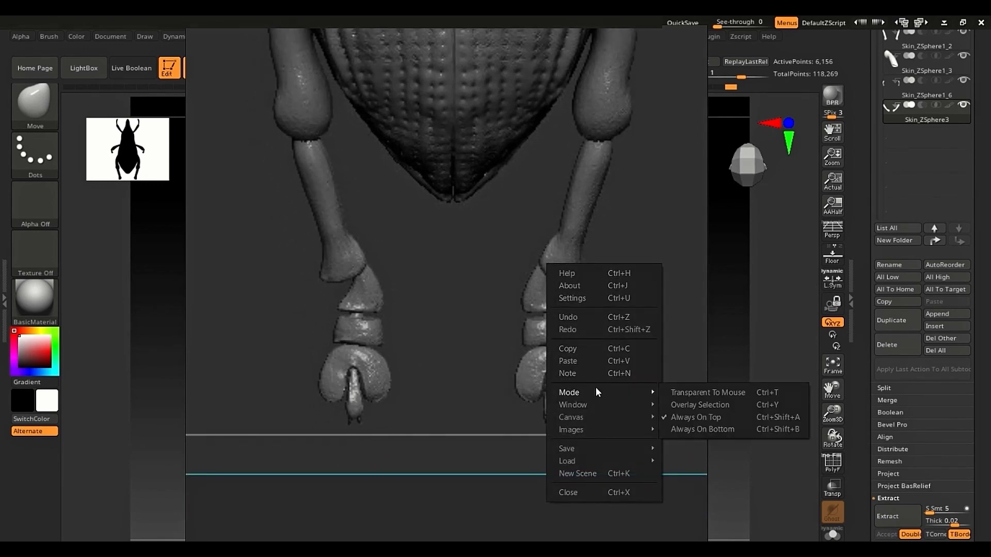
pyautogui.click(692, 431)
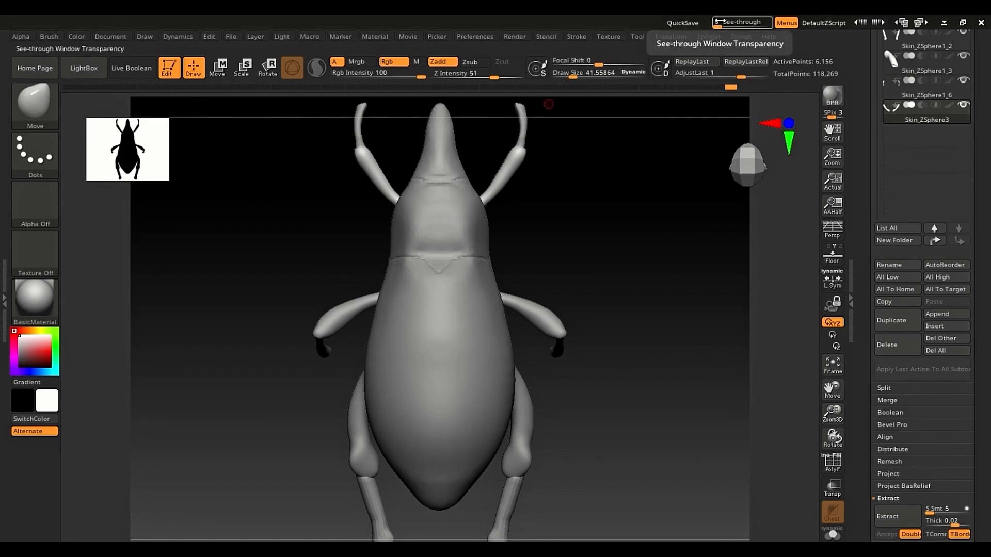
# - Set the window see-through to 73, align the model's hind legs with the reference image, and return see-through to 0
pyautogui.moveTo(721, 21); pyautogui.dragTo(755, 16)
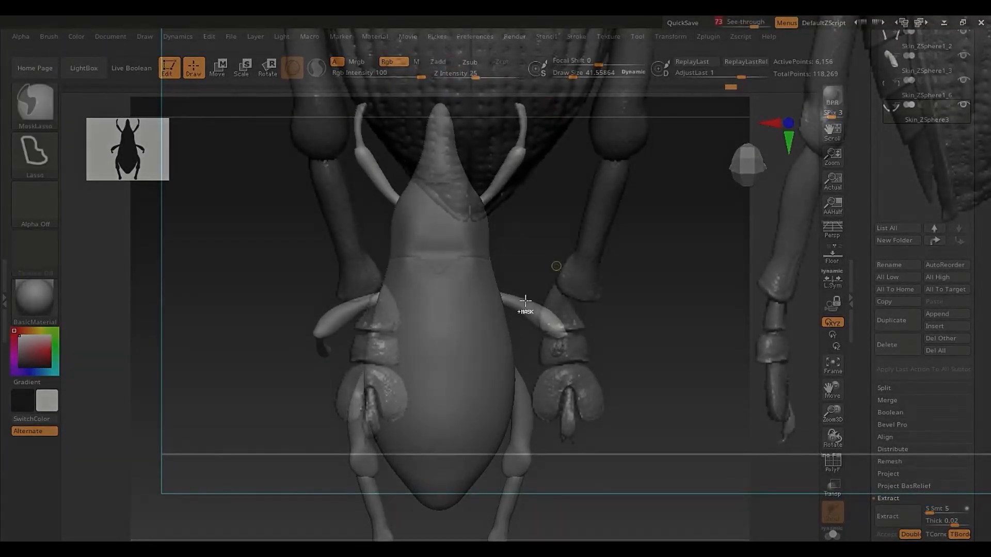
pyautogui.keyDown('ctrl'); pyautogui.moveTo(524, 308); pyautogui.dragTo(559, 417, button='right'); pyautogui.keyUp('ctrl')
pyautogui.moveTo(560, 416)
pyautogui.keyDown('alt'); pyautogui.mouseDown(button='right')
pyautogui.moveTo(569, 382)
pyautogui.moveTo(535, 294)
pyautogui.moveTo(552, 310)
pyautogui.moveTo(569, 266)
pyautogui.moveTo(547, 255)
pyautogui.moveTo(566, 323)
pyautogui.moveTo(563, 300)
pyautogui.mouseUp(button='right'); pyautogui.keyUp('alt')
pyautogui.moveTo(541, 209)
pyautogui.keyDown('alt'); pyautogui.mouseDown(button='right')
pyautogui.moveTo(529, 228)
pyautogui.moveTo(531, 281)
pyautogui.mouseUp(button='right'); pyautogui.keyUp('alt')
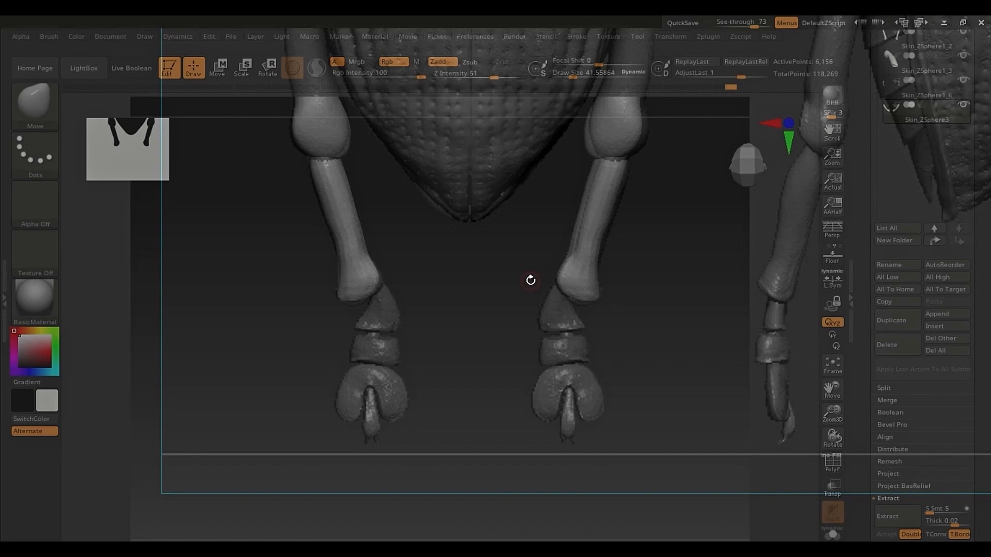
pyautogui.moveTo(749, 23); pyautogui.dragTo(714, 25)
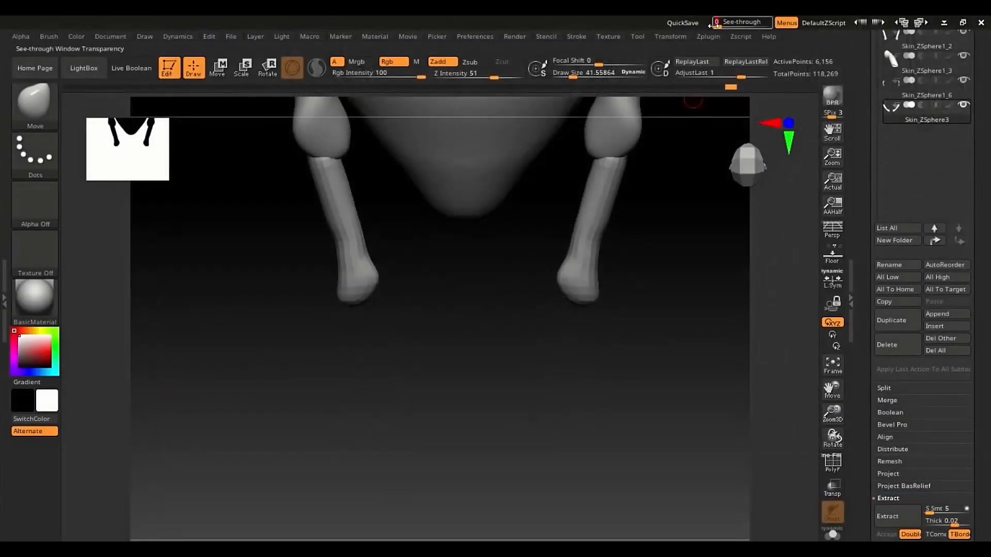
# - Append a Plane3D mesh as a new subtool and make it the active subtool
pyautogui.moveTo(859, 105); pyautogui.dragTo(861, 255)
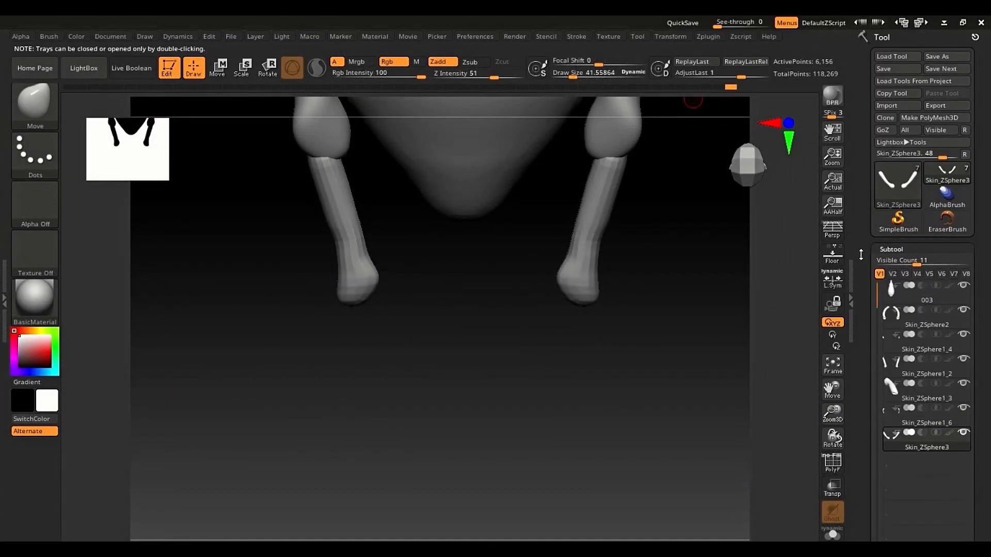
pyautogui.moveTo(868, 334); pyautogui.dragTo(868, 50)
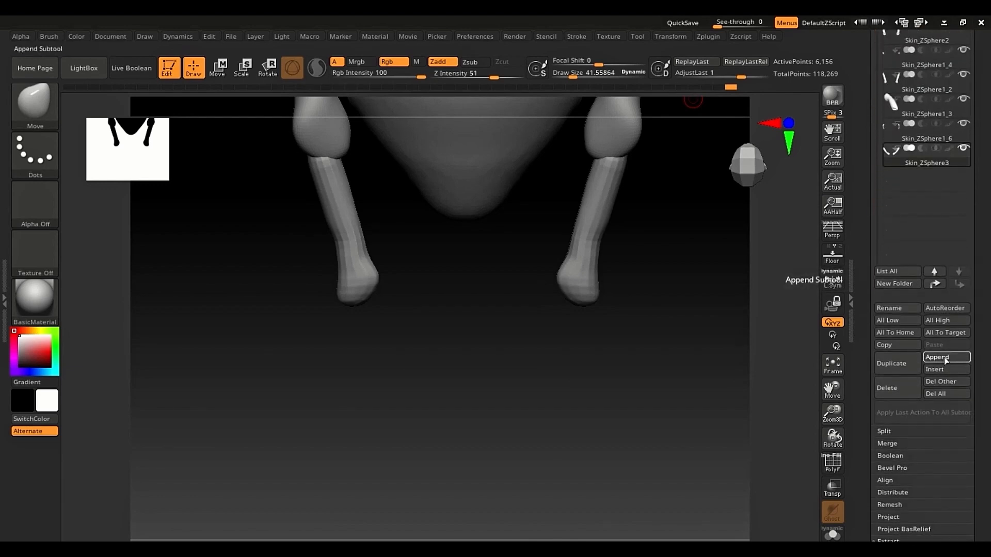
pyautogui.click(944, 357)
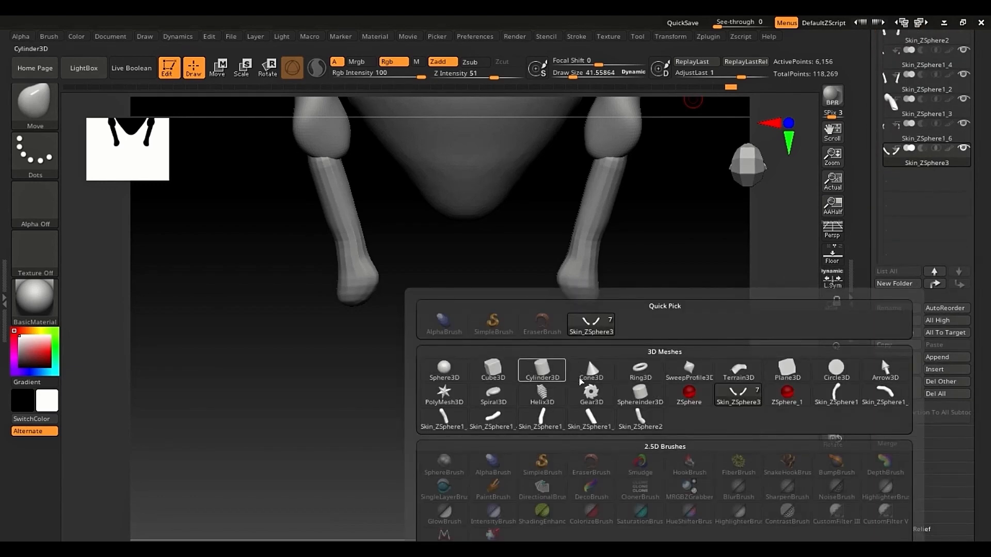
pyautogui.click(785, 371)
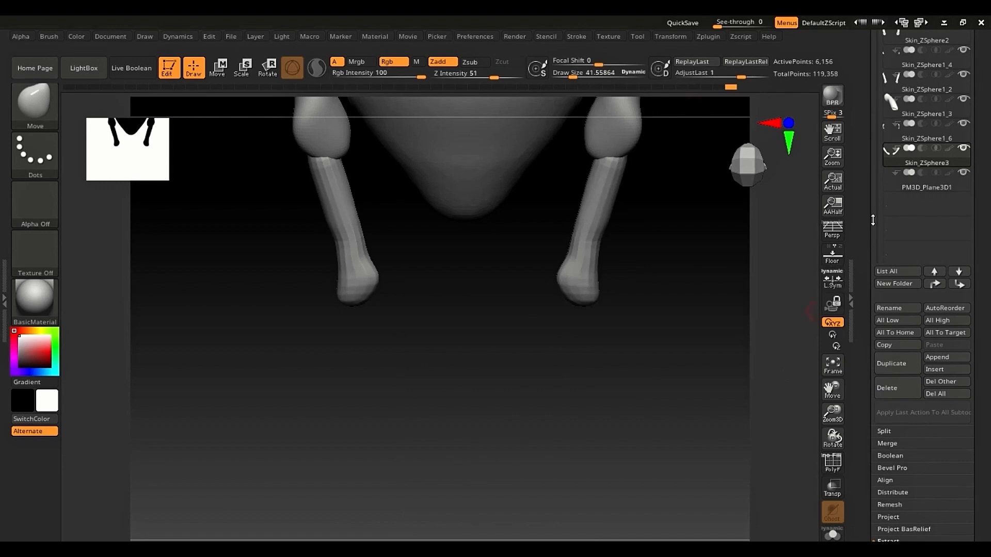
pyautogui.click(896, 187)
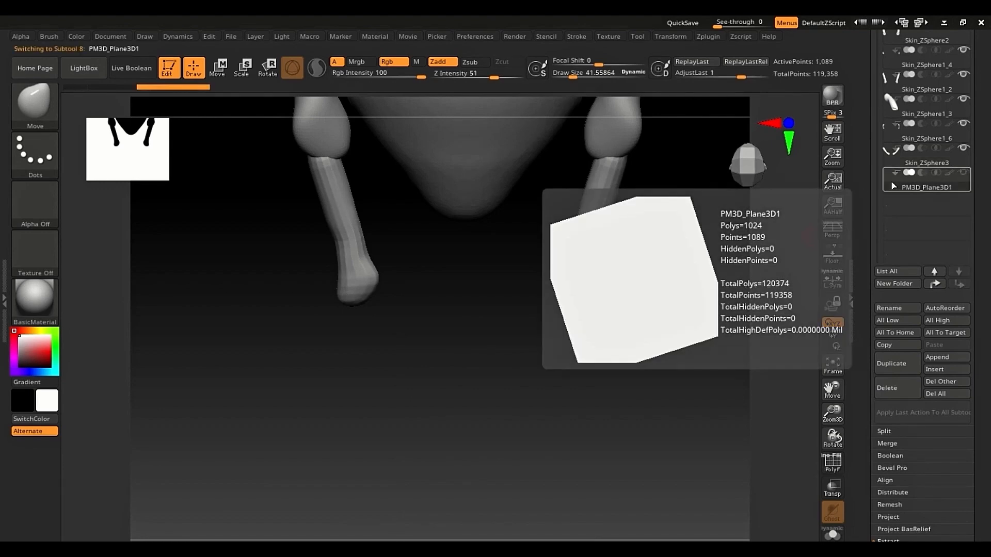
# - Store the aligned camera position as the Front view in the ZAppLink properties and recall it
pyautogui.click(118, 37)
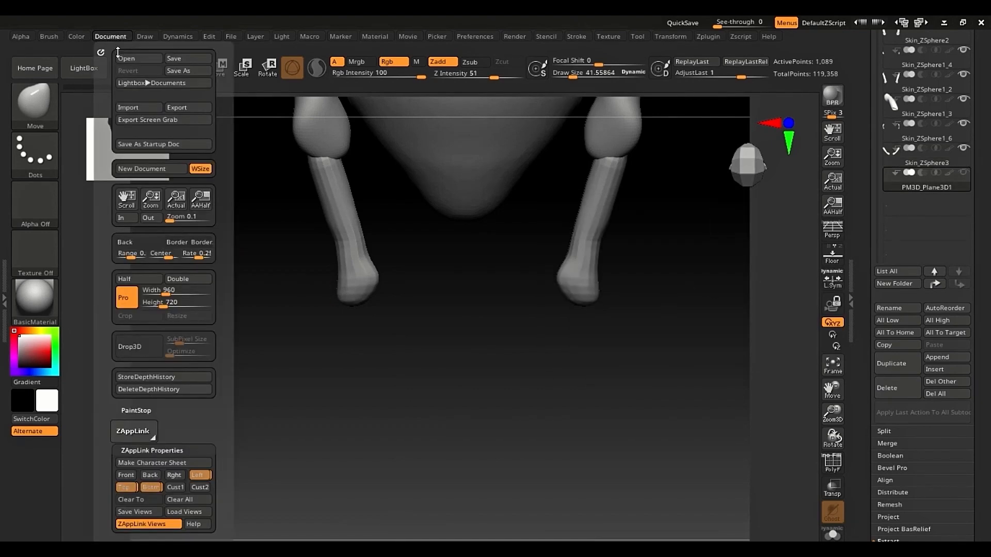
pyautogui.click(123, 478)
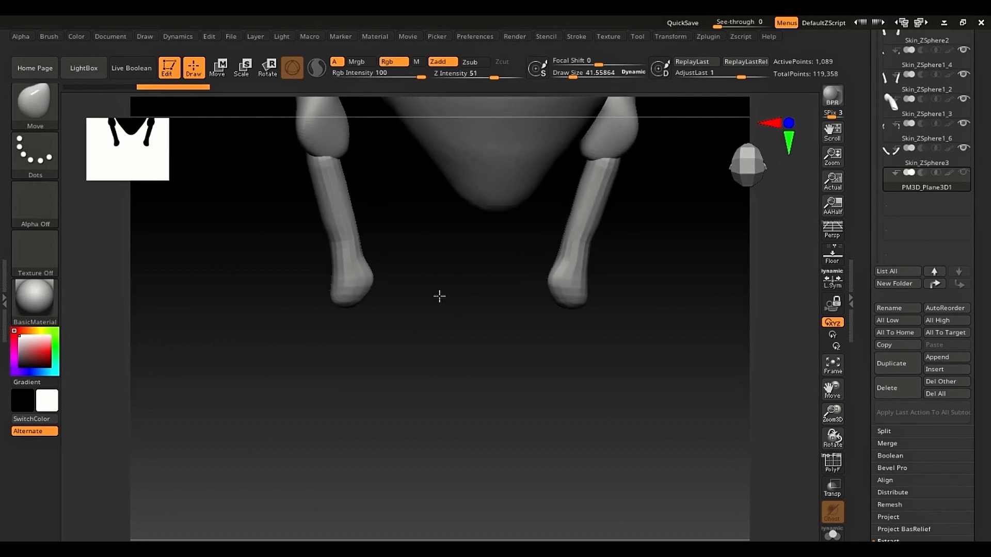
pyautogui.click(107, 38)
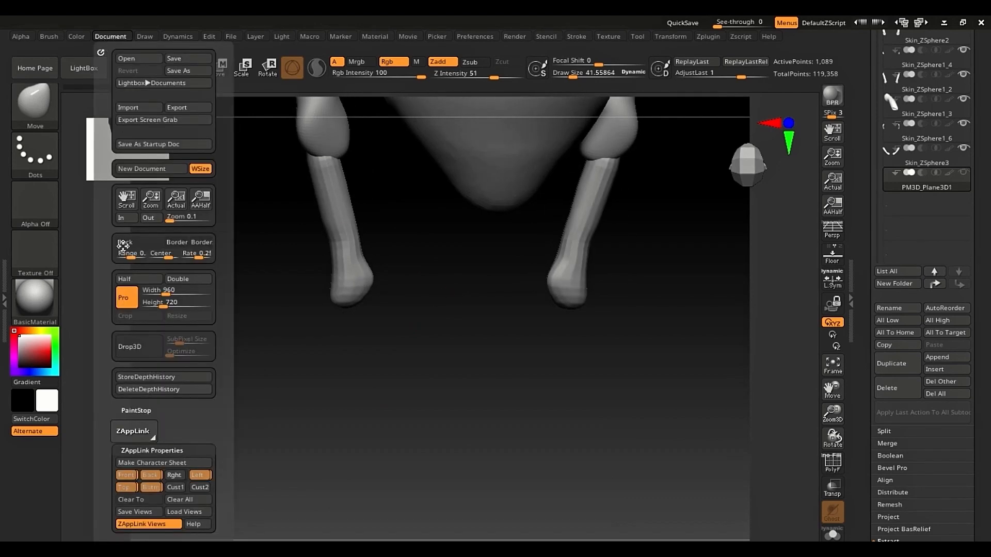
pyautogui.click(123, 476)
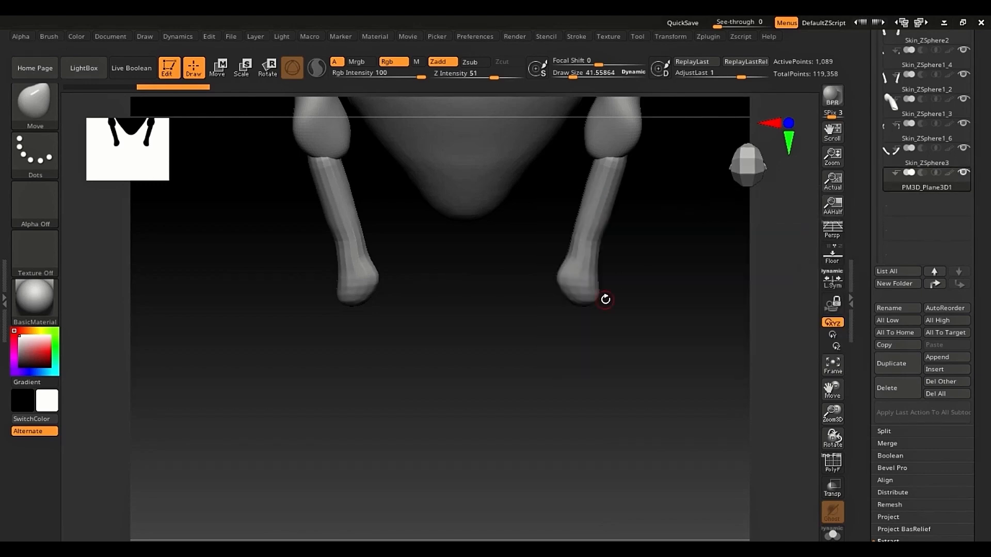
# - Rotate the appended plane about its X axis so it stands upright facing the front view
pyautogui.press('f')
pyautogui.keyDown('ctrl'); pyautogui.moveTo(588, 316); pyautogui.dragTo(516, 277, button='right'); pyautogui.keyUp('ctrl')
pyautogui.press('e')
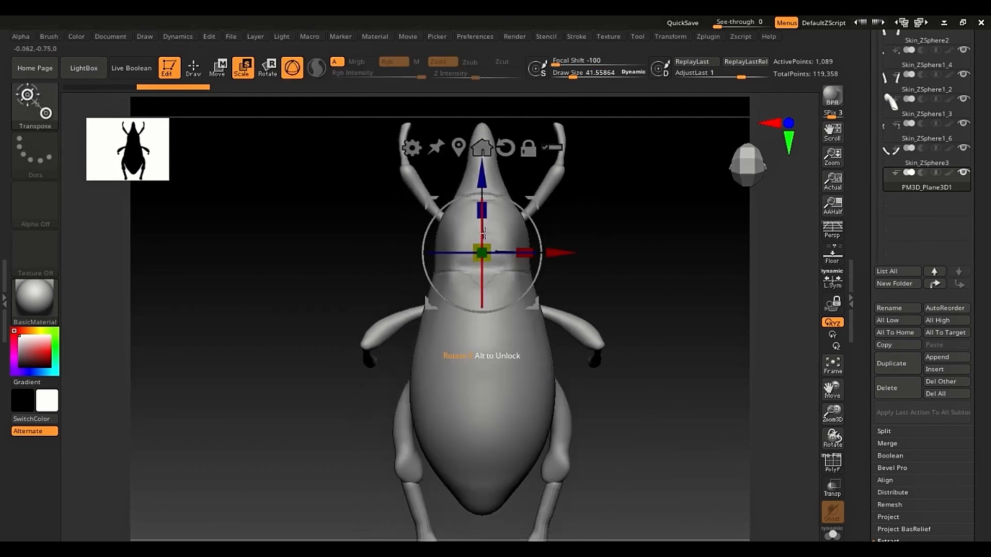
pyautogui.keyDown('shift'); pyautogui.moveTo(484, 234); pyautogui.dragTo(522, 326); pyautogui.keyUp('shift')
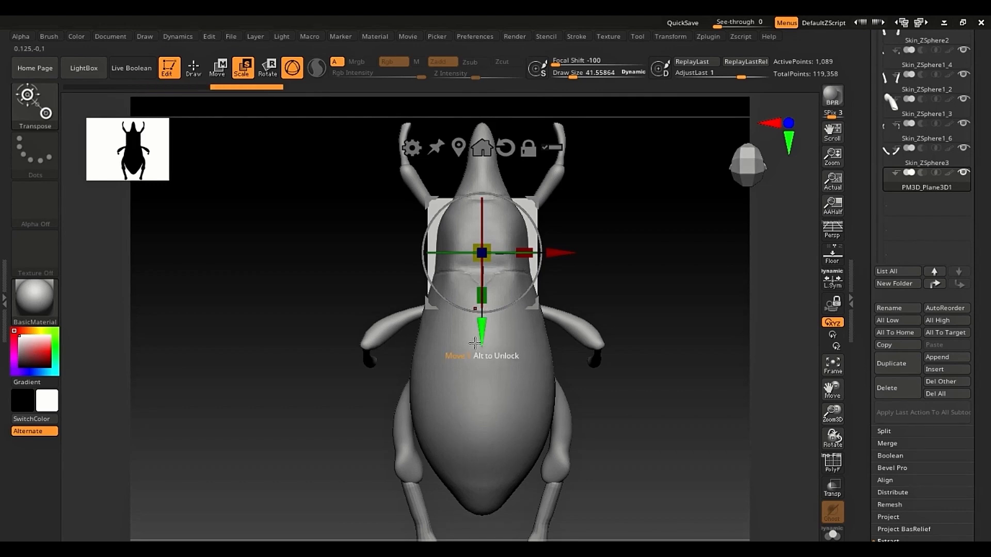
# - Move the plane down along Y and sideways along X to the end of one hind leg
pyautogui.moveTo(475, 343); pyautogui.dragTo(474, 556)
pyautogui.keyDown('alt'); pyautogui.moveTo(577, 499); pyautogui.dragTo(528, 312); pyautogui.keyUp('alt')
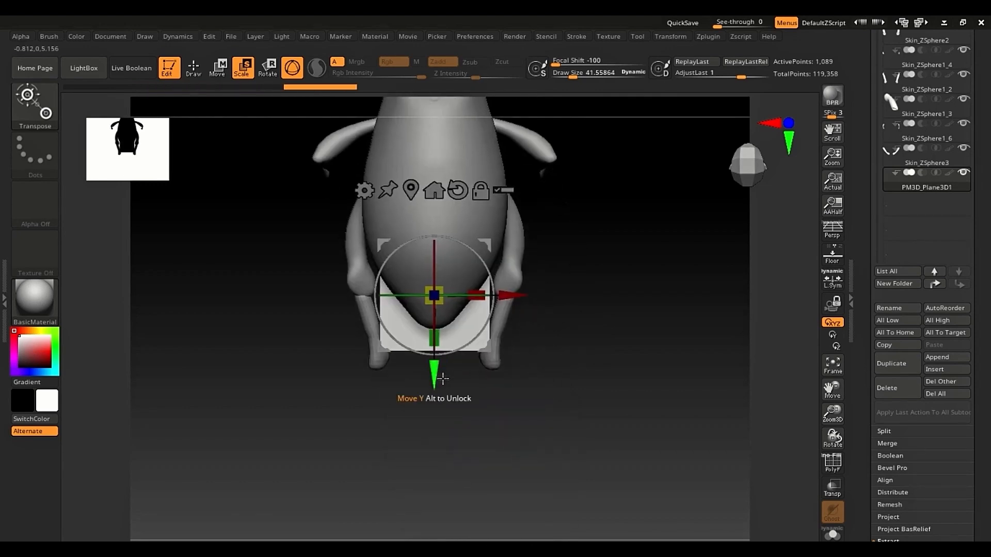
pyautogui.moveTo(443, 379); pyautogui.dragTo(443, 439)
pyautogui.moveTo(511, 358); pyautogui.dragTo(587, 367)
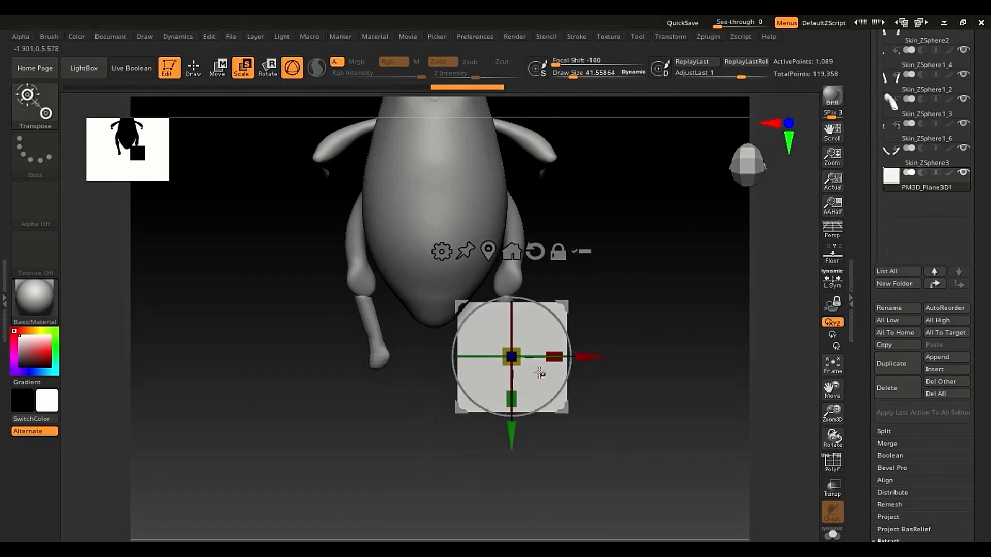
# - Enlarge the plane uniformly and shift it in depth, height and width so it sits around the hind leg's end
pyautogui.moveTo(512, 357); pyautogui.dragTo(565, 353)
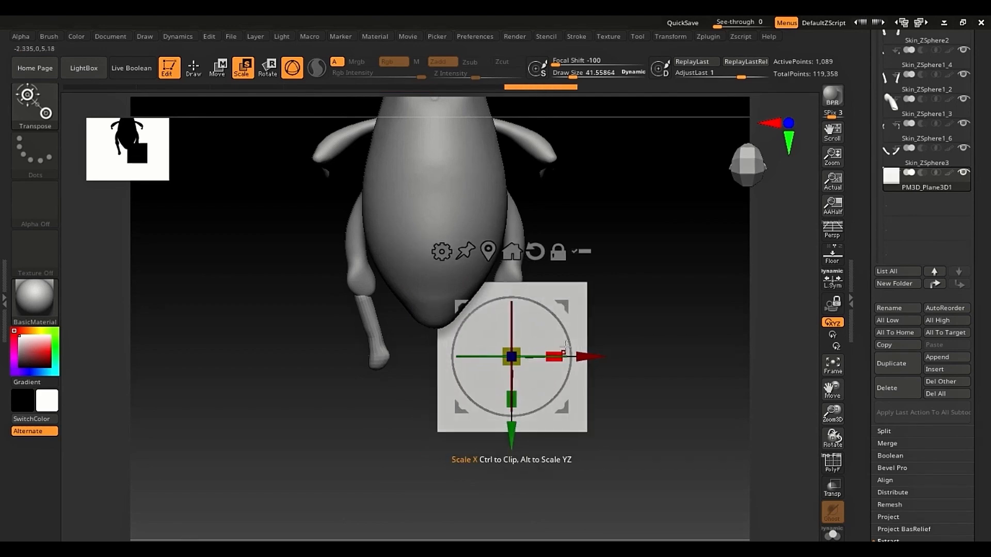
pyautogui.moveTo(627, 321); pyautogui.dragTo(560, 330)
pyautogui.moveTo(442, 365); pyautogui.dragTo(507, 365)
pyautogui.moveTo(577, 446); pyautogui.dragTo(575, 460)
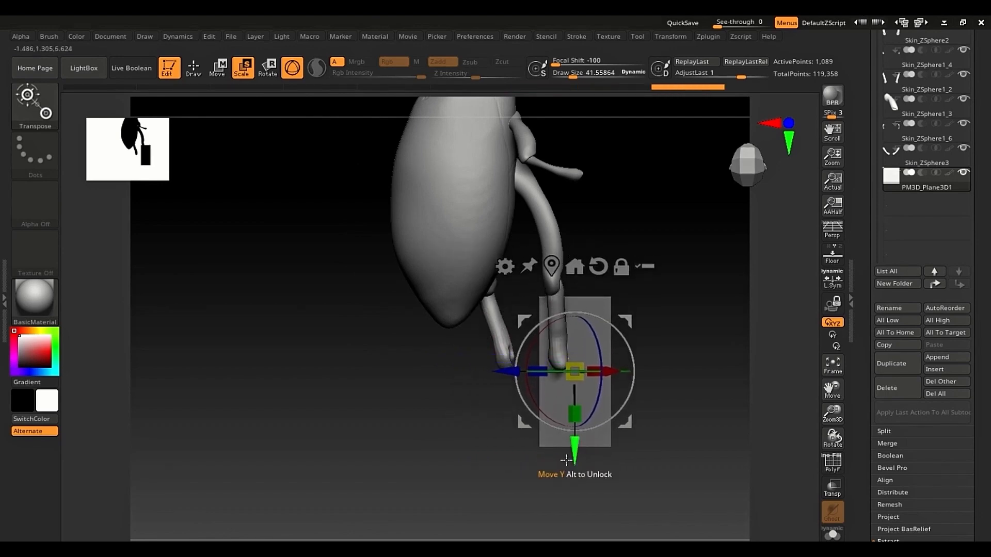
pyautogui.moveTo(503, 479); pyautogui.dragTo(568, 469)
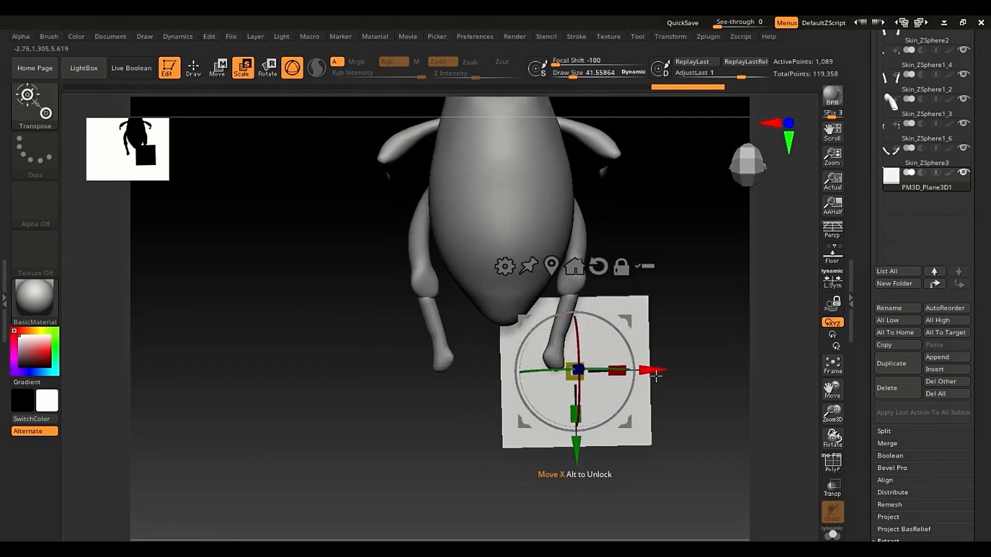
pyautogui.moveTo(654, 371); pyautogui.dragTo(635, 372)
# - Subdivide the plane four times to reach subdivision level 5
pyautogui.keyDown('alt'); pyautogui.moveTo(675, 429); pyautogui.dragTo(565, 403); pyautogui.keyUp('alt')
pyautogui.moveTo(859, 402); pyautogui.dragTo(876, 204)
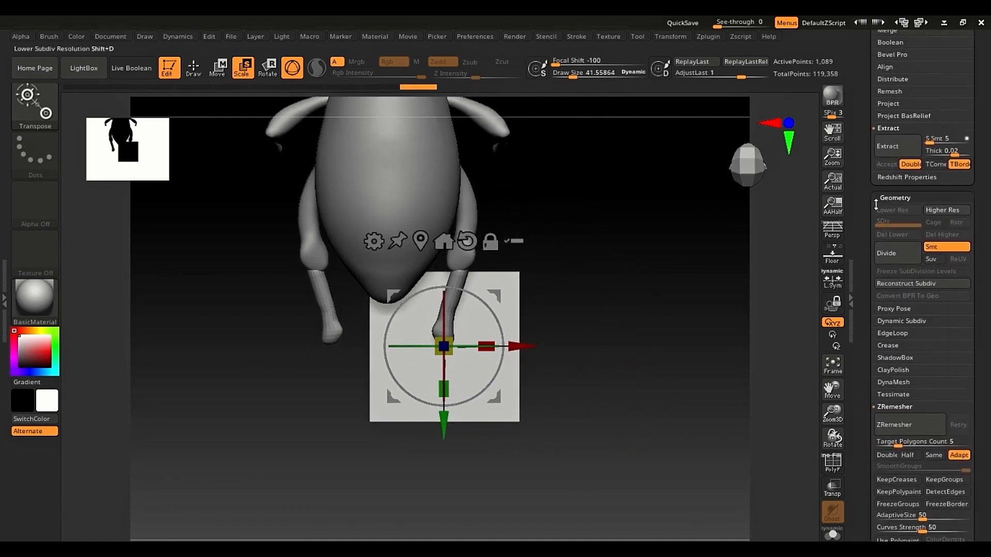
pyautogui.click(906, 253)
pyautogui.click(906, 253)
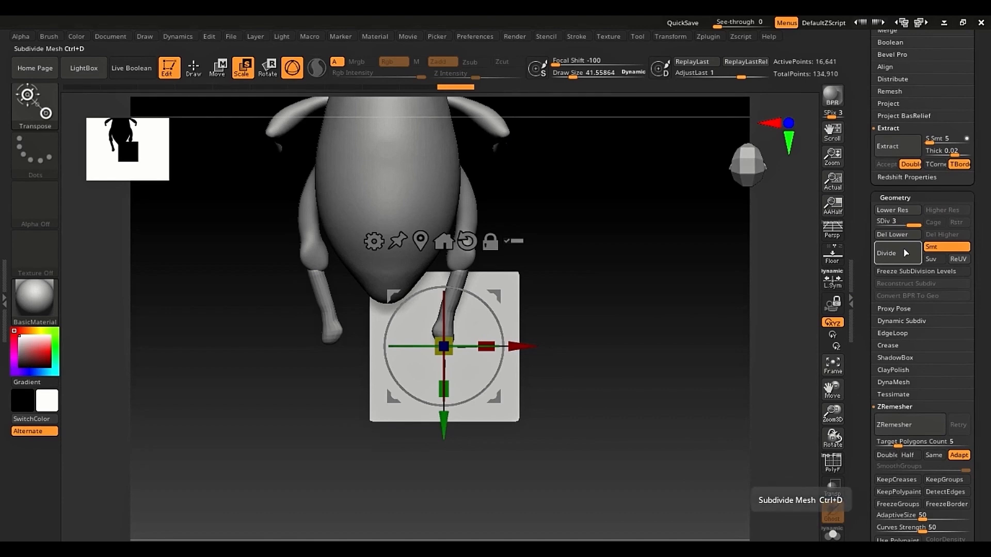
pyautogui.click(906, 253)
pyautogui.click(906, 253)
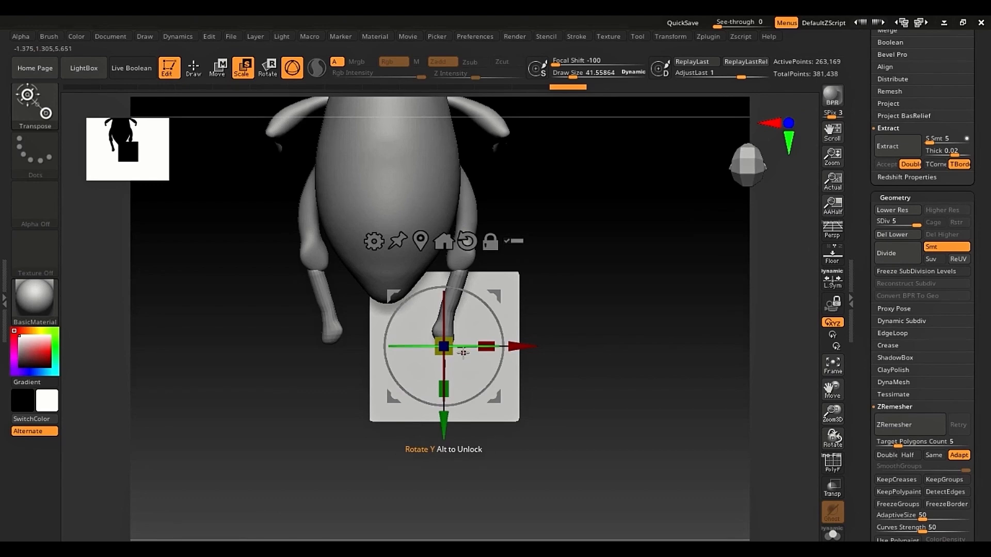
# - Return to Draw mode and restore the stored Front view with see-through kept at 0
pyautogui.press('q')
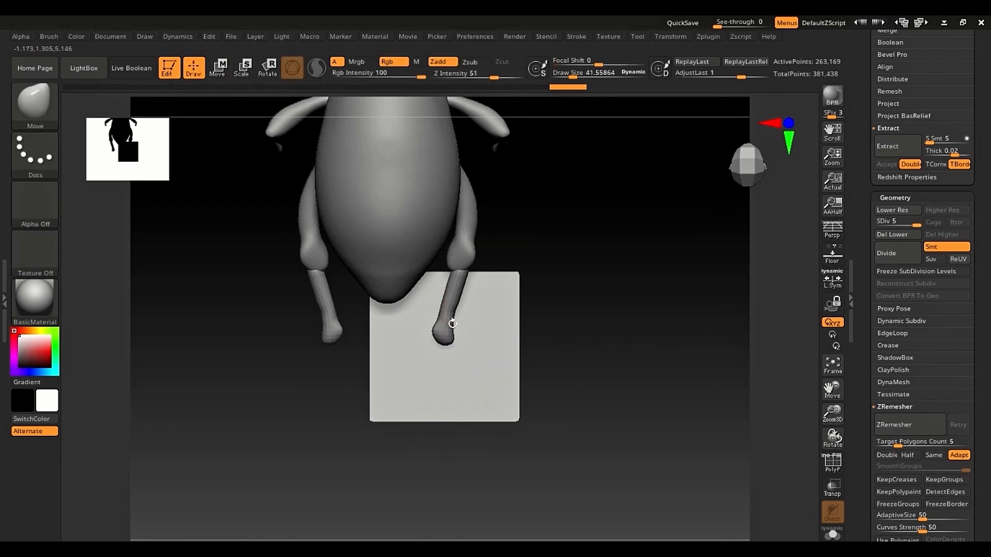
pyautogui.click(117, 38)
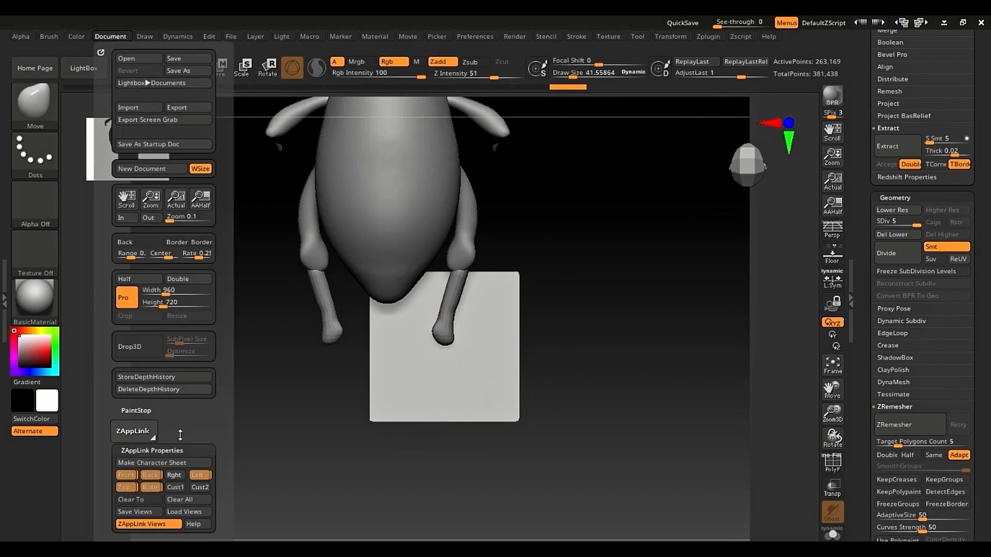
pyautogui.click(126, 475)
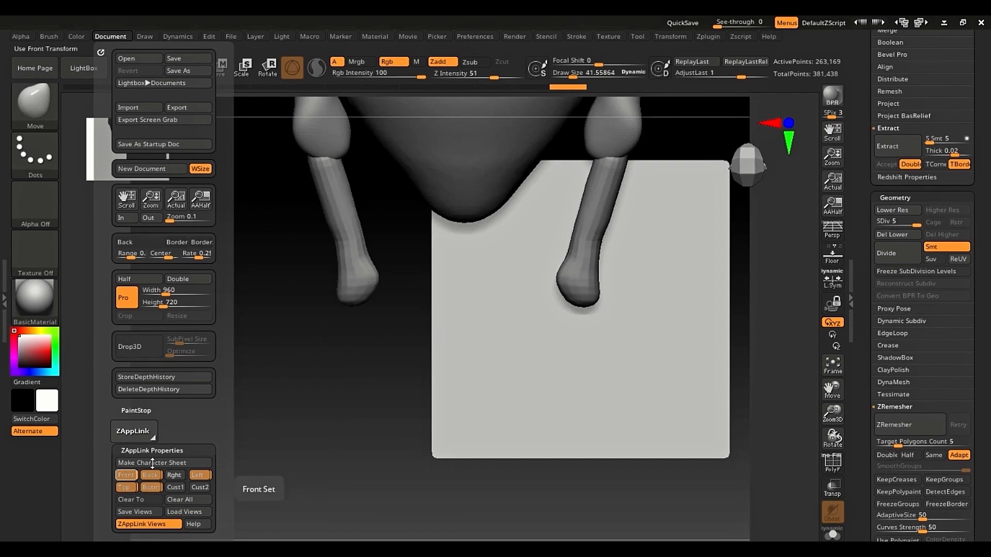
pyautogui.moveTo(723, 22)
pyautogui.mouseDown()
pyautogui.moveTo(767, 22)
pyautogui.moveTo(714, 27)
pyautogui.mouseUp()
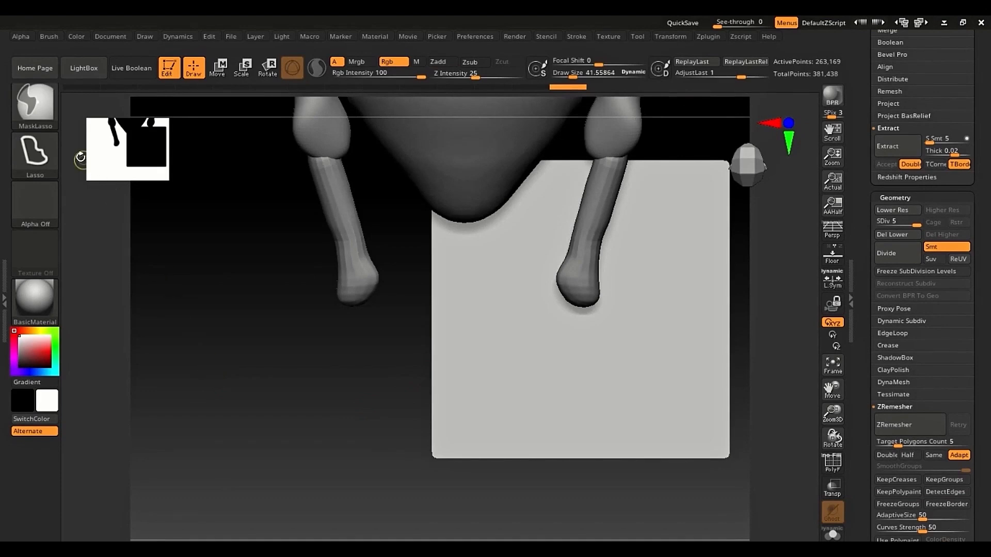
# - Choose MaskLasso as the masking brush and raise the window see-through until the reference foot shows behind the plane
pyautogui.click(23, 109)
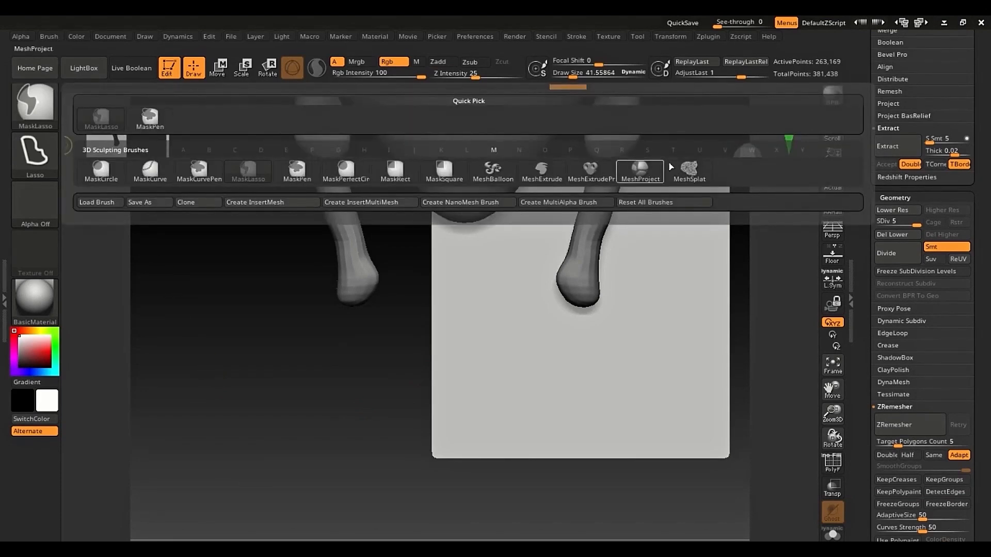
pyautogui.moveTo(450, 172)
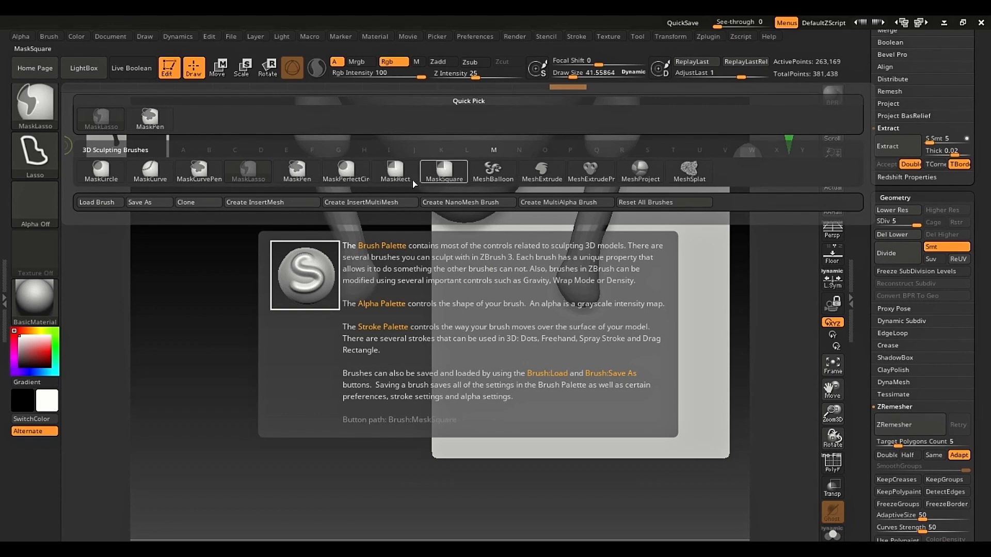
pyautogui.click(250, 176)
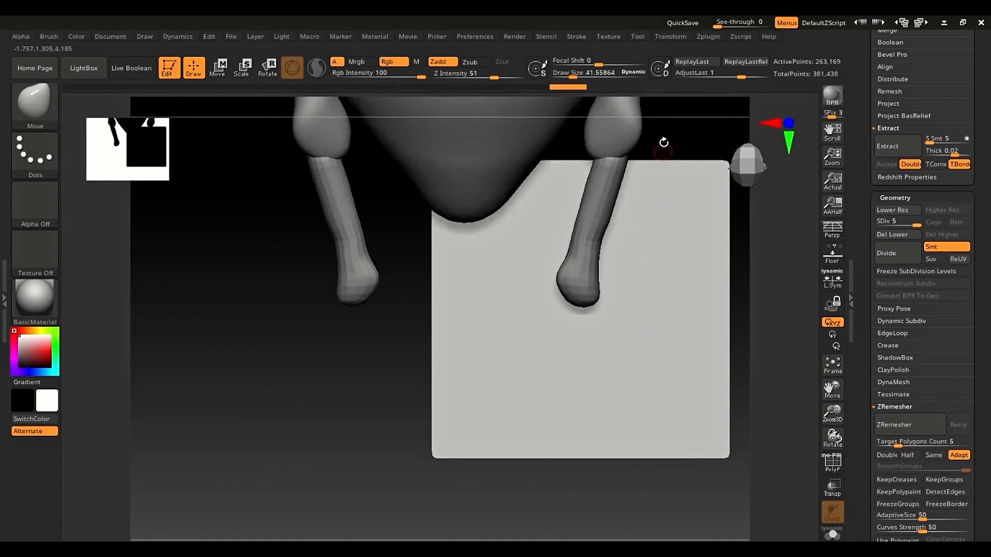
pyautogui.moveTo(716, 25); pyautogui.dragTo(755, 25)
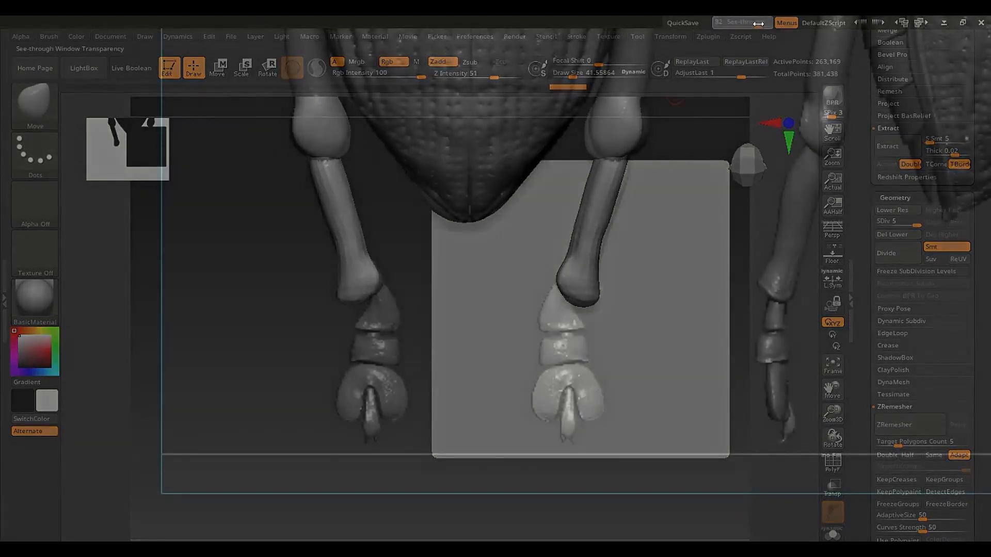
# - Lasso-mask the triangular upper foot segment on the plane following the reference, and return the see-through to 0
pyautogui.press('ctrl')
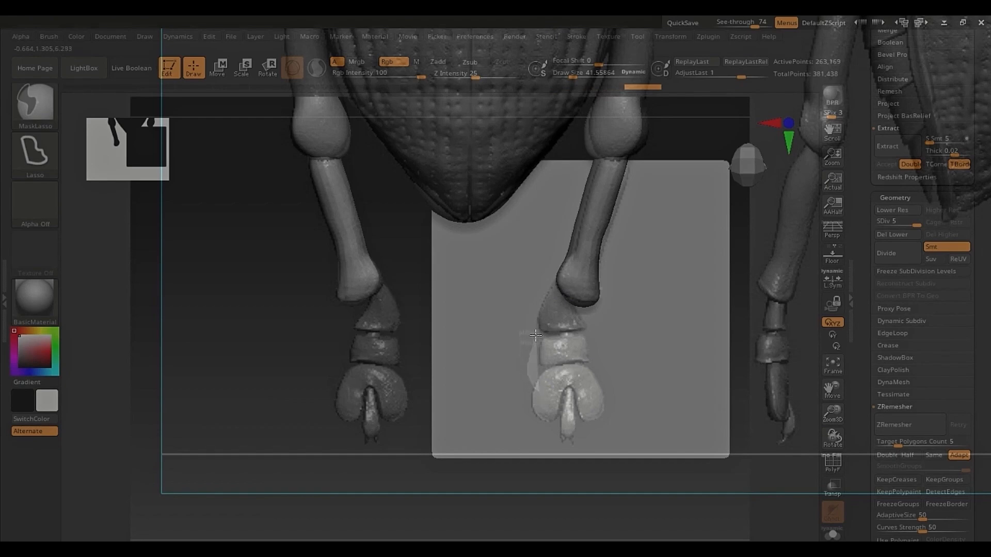
pyautogui.moveTo(565, 333)
pyautogui.keyDown('ctrl'); pyautogui.keyDown('alt'); pyautogui.mouseDown()
pyautogui.moveTo(593, 336)
pyautogui.moveTo(637, 382)
pyautogui.moveTo(602, 417)
pyautogui.mouseUp(); pyautogui.keyUp('alt'); pyautogui.keyUp('ctrl')
pyautogui.moveTo(754, 24); pyautogui.dragTo(711, 24)
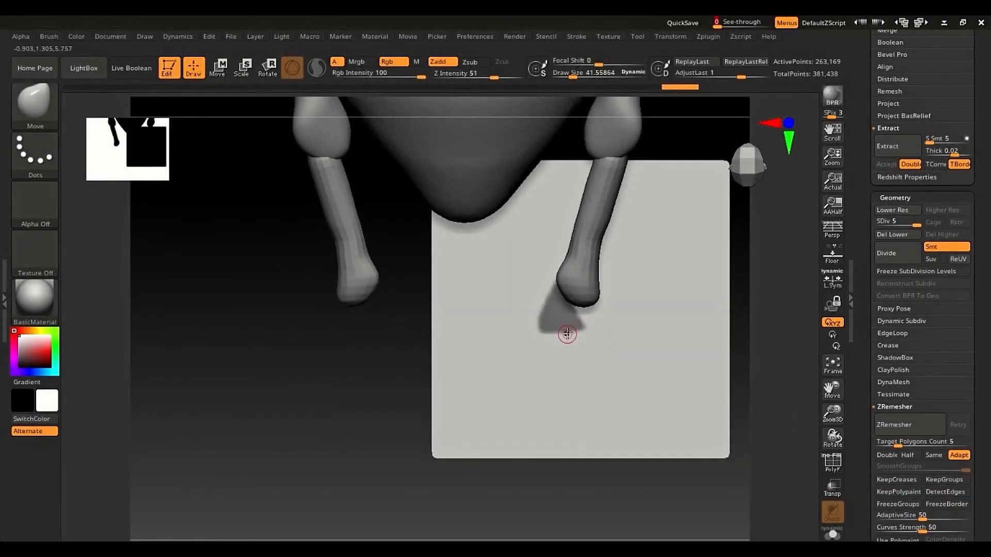
# - Display the polyframe, turn the masked triangular segment into its own polygroup, and hide the polyframe again
pyautogui.press('shift')
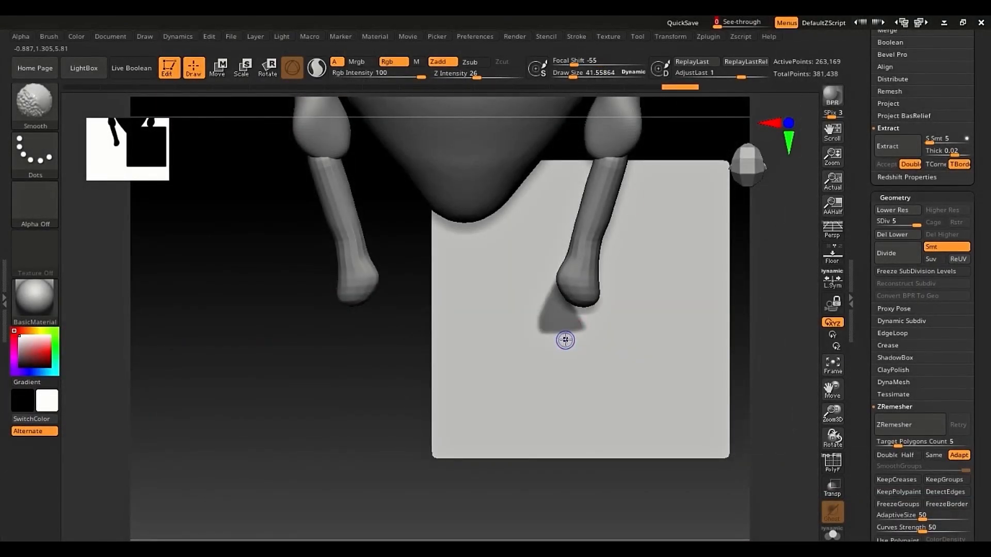
pyautogui.hotkey('shift', 'f')
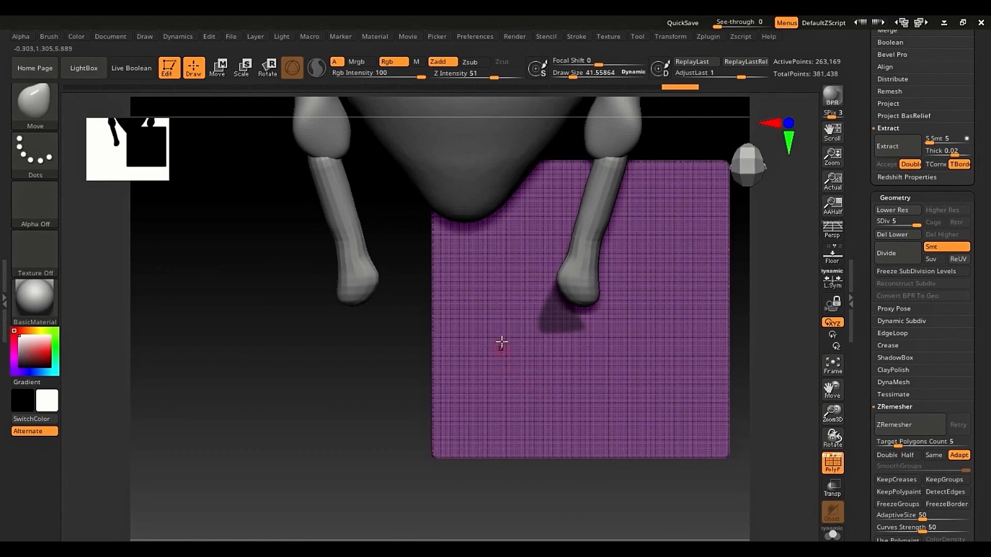
pyautogui.press('ctrl')
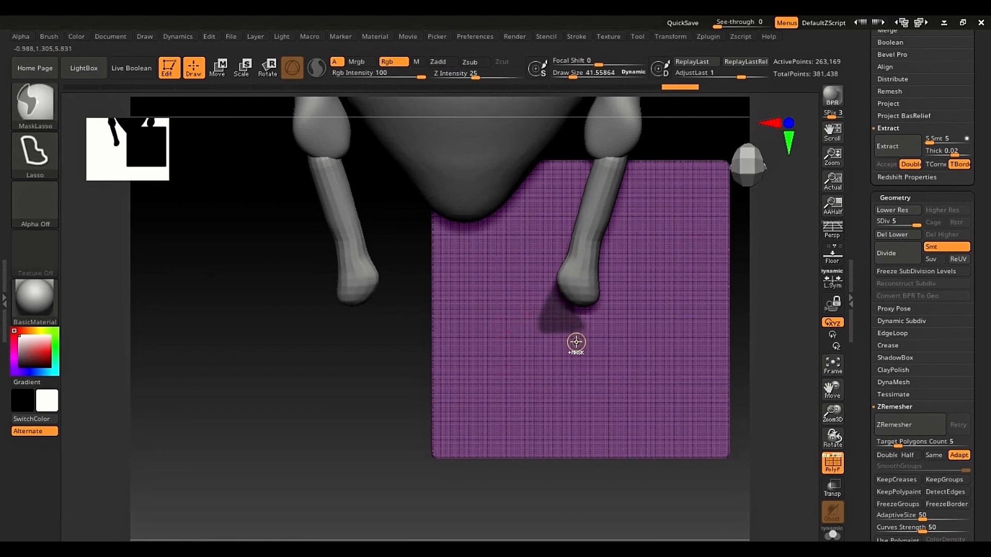
pyautogui.keyDown('ctrl'); pyautogui.moveTo(572, 339); pyautogui.dragTo(557, 333); pyautogui.keyUp('ctrl')
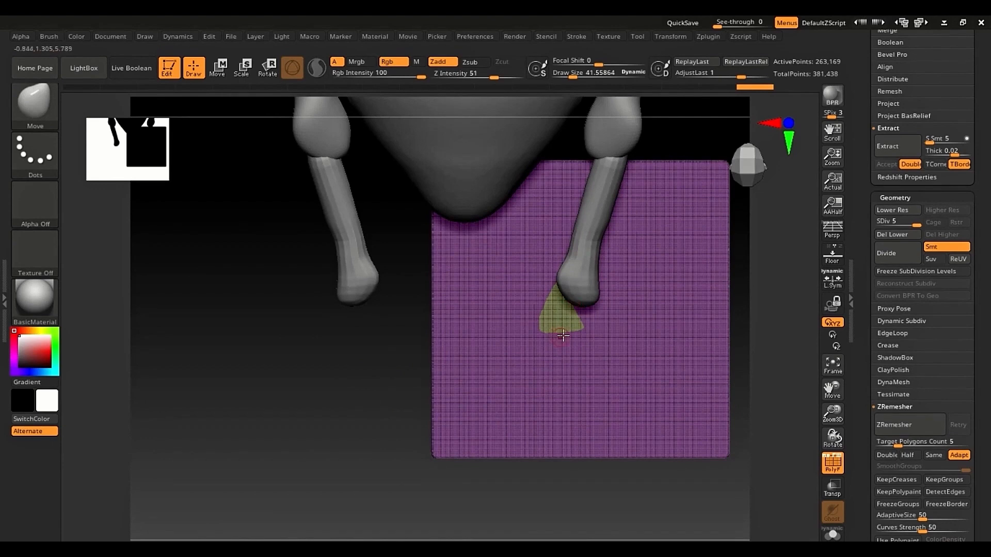
pyautogui.press('shift')
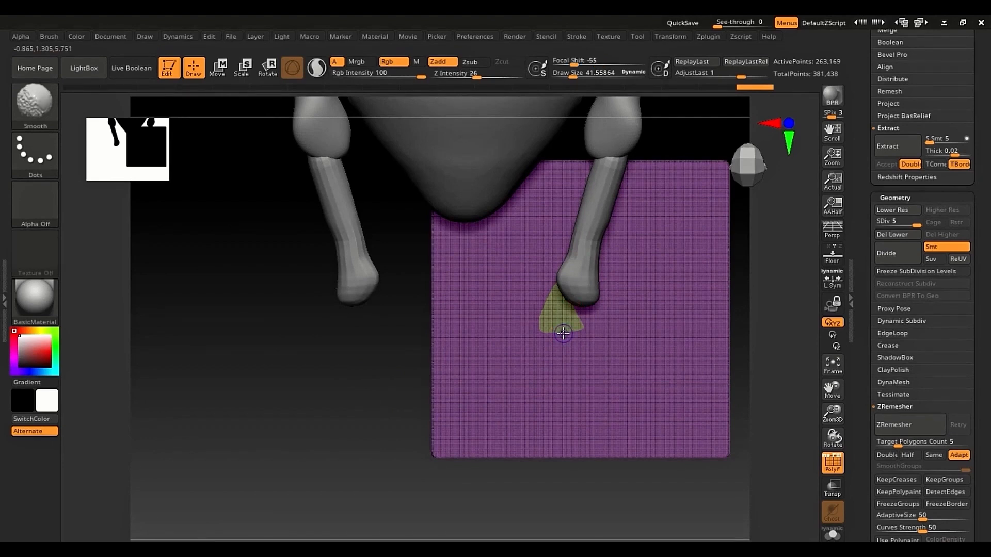
pyautogui.hotkey('shift', 'f')
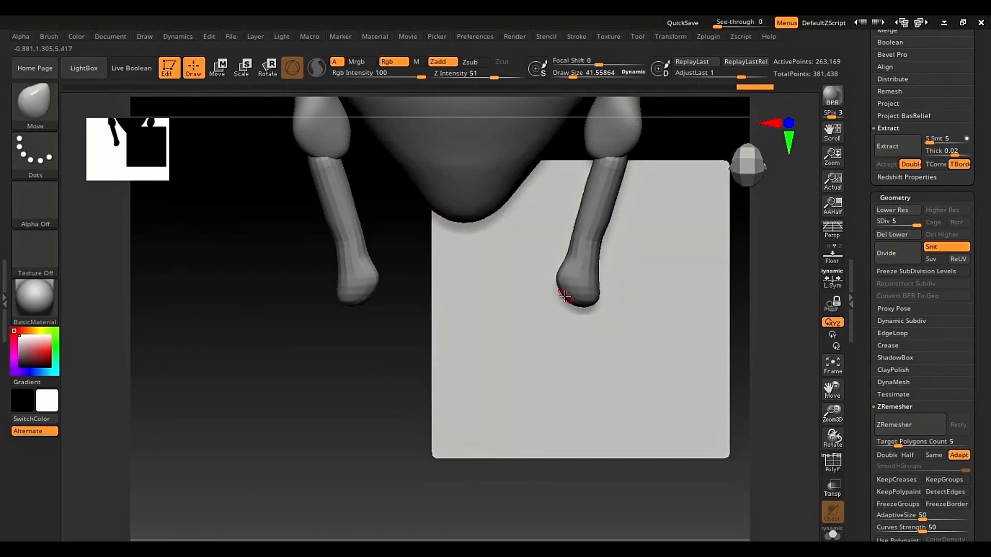
# - Raise the see-through to 74, lasso-mask the rectangular second foot segment, and make it a polygroup with the polyframe shown
pyautogui.moveTo(733, 23); pyautogui.dragTo(755, 23)
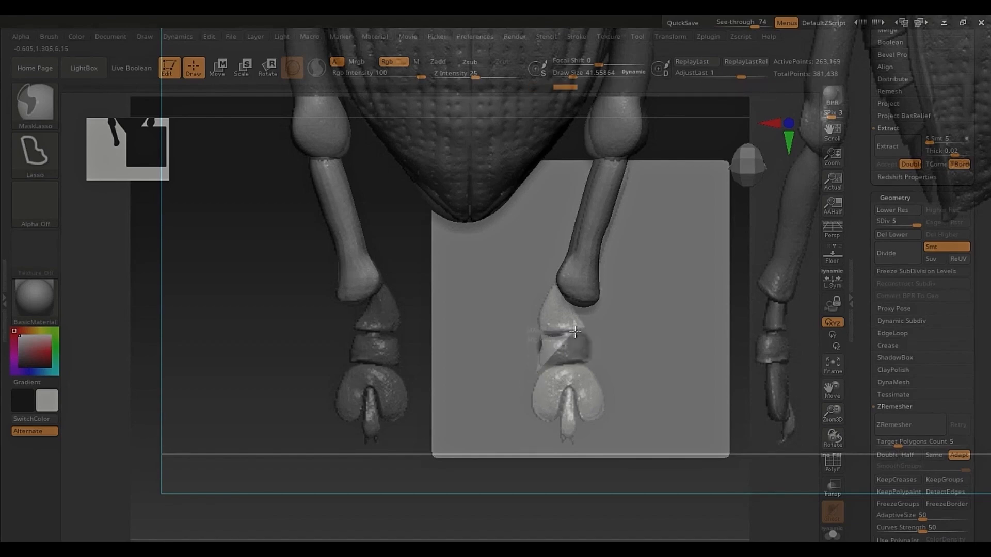
pyautogui.moveTo(575, 332)
pyautogui.keyDown('ctrl'); pyautogui.mouseDown()
pyautogui.moveTo(540, 310)
pyautogui.moveTo(536, 371)
pyautogui.mouseUp(); pyautogui.keyUp('ctrl')
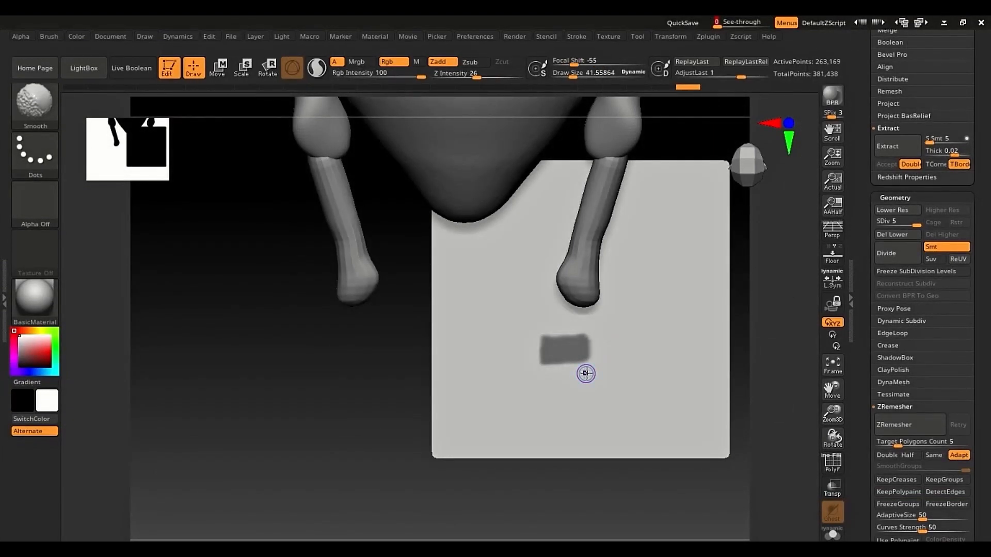
pyautogui.hotkey('shift', 'f')
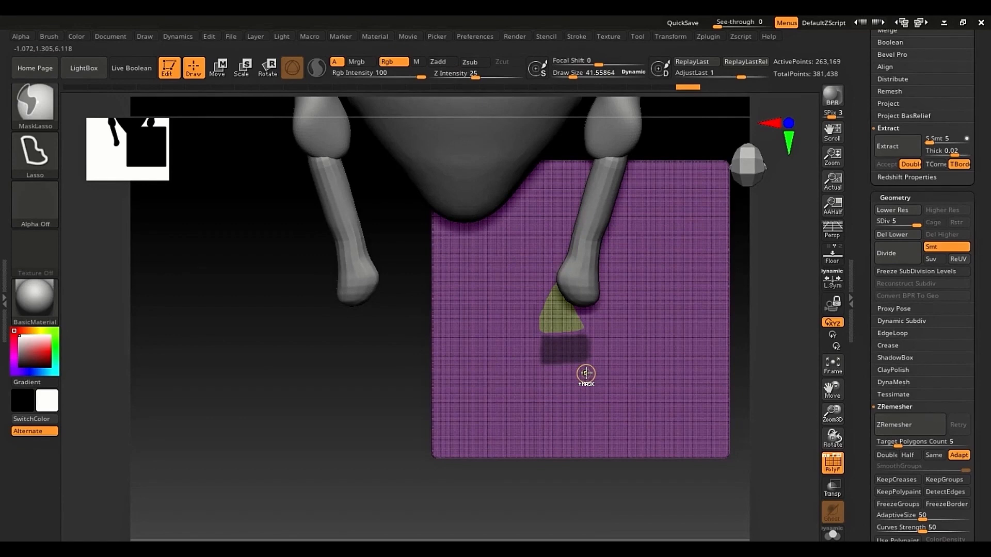
pyautogui.hotkey('ctrl', 'w')
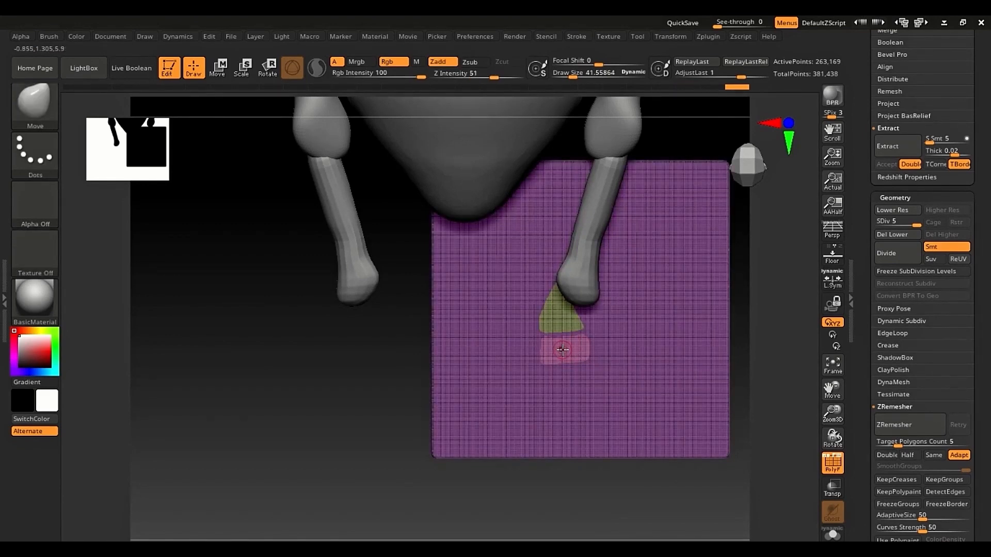
# - Mask the horseshoe-shaped third foot segment over the reference, turn it into a separate polygroup, and clear the mask
pyautogui.moveTo(720, 22); pyautogui.dragTo(751, 26)
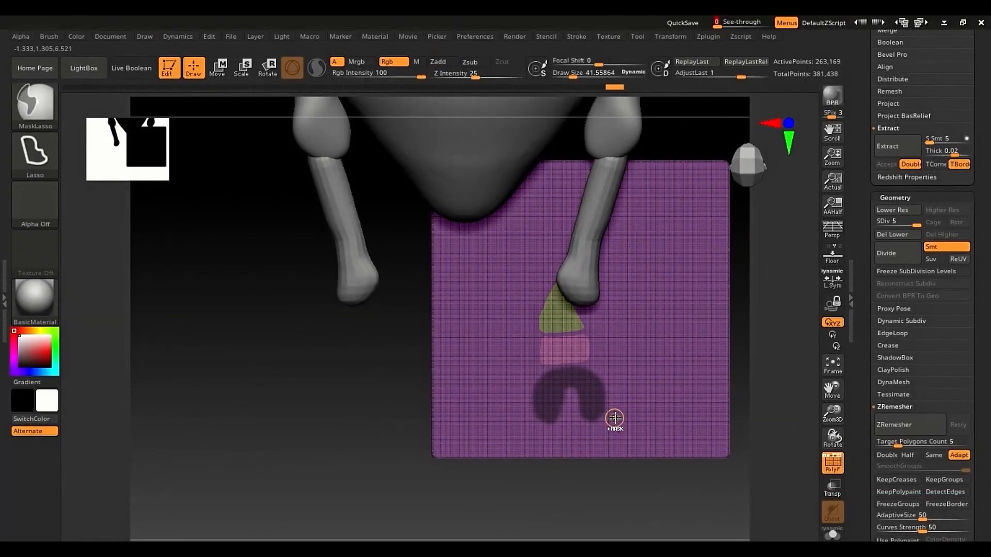
pyautogui.hotkey('ctrl', 'w')
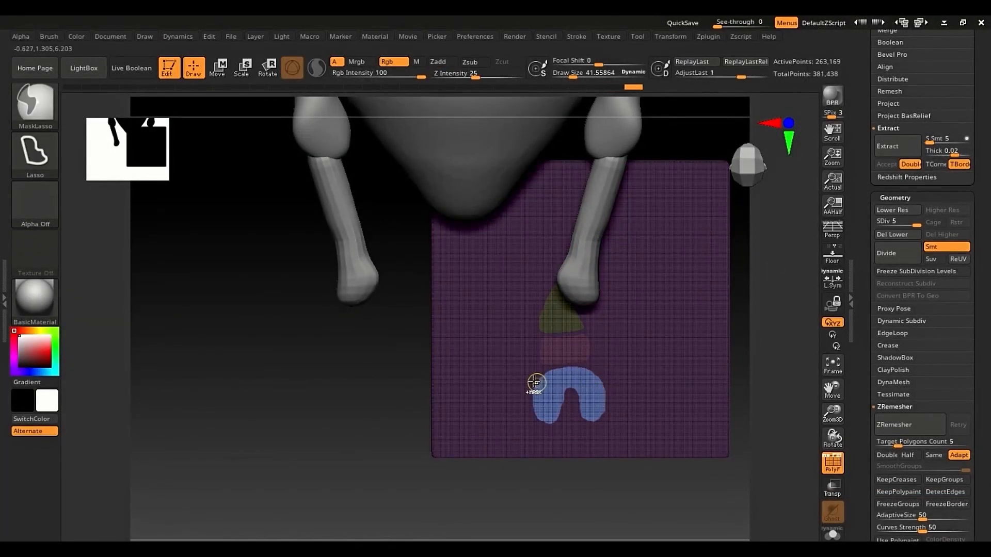
pyautogui.keyDown('ctrl'); pyautogui.click(368, 431); pyautogui.keyUp('ctrl')
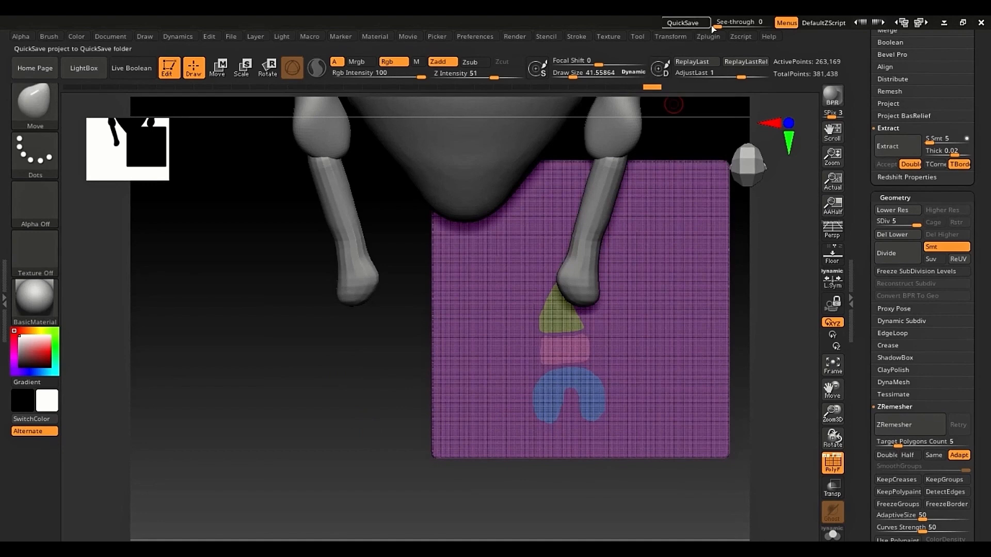
# - Raise the see-through to 79, lasso-mask the narrow claw between the lobes as its own polygroup, and clear the mask with see-through at 0
pyautogui.moveTo(720, 23); pyautogui.dragTo(759, 26)
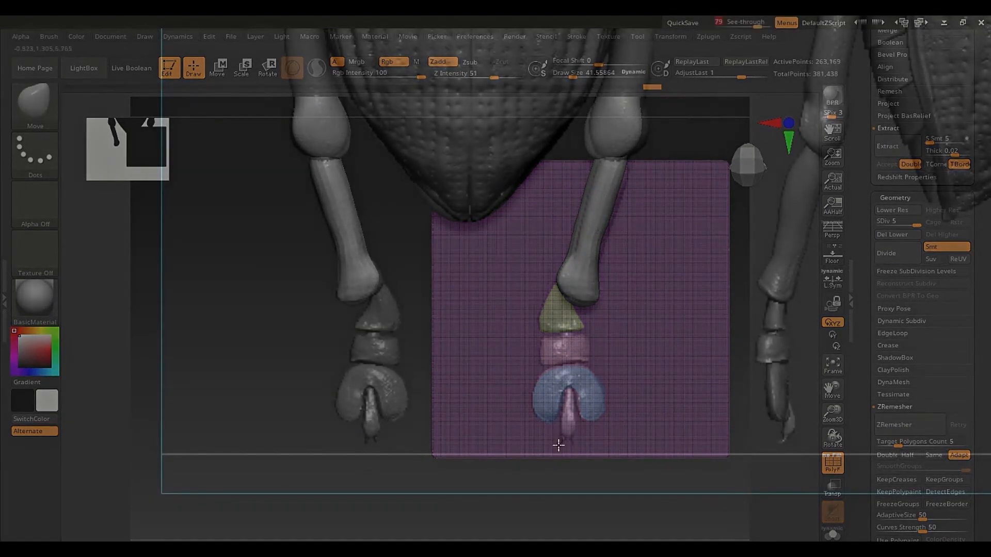
pyautogui.press('ctrl')
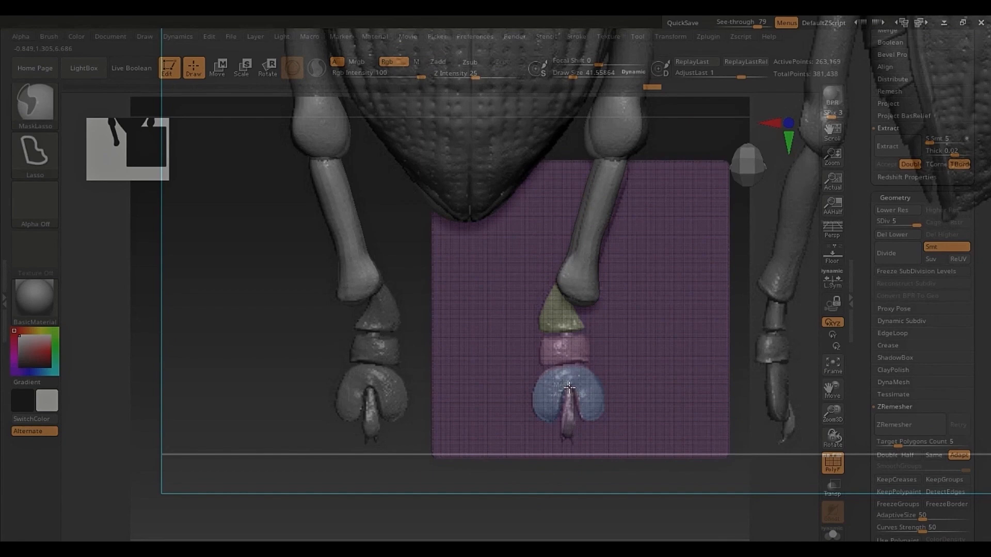
pyautogui.keyDown('ctrl'); pyautogui.click(565, 431); pyautogui.keyUp('ctrl')
pyautogui.press('ctrl')
pyautogui.keyDown('ctrl'); pyautogui.click(571, 425); pyautogui.keyUp('ctrl')
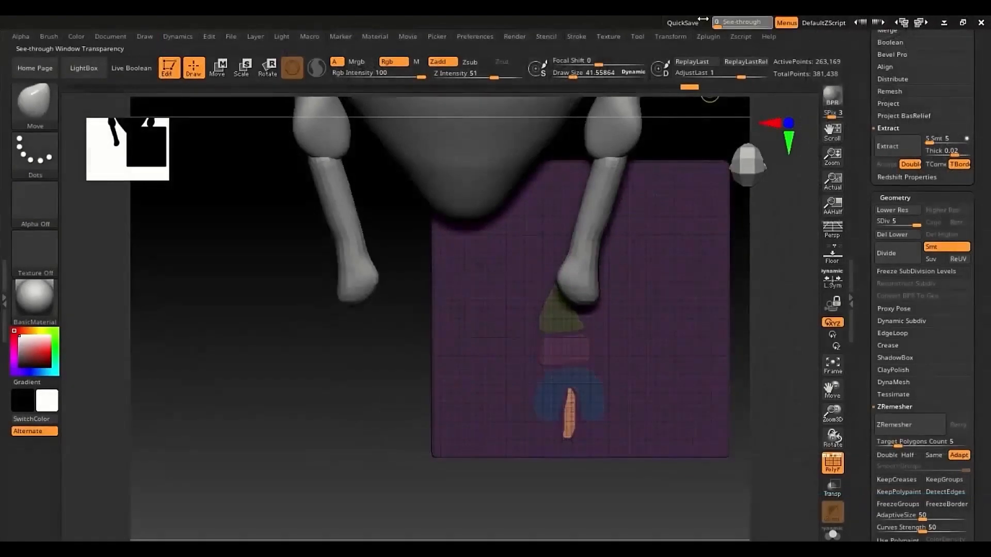
pyautogui.keyDown('ctrl'); pyautogui.moveTo(310, 430); pyautogui.dragTo(394, 478); pyautogui.keyUp('ctrl')
# - Redraw the claw's lasso mask with a smoother outline and rounded lower end, and assign it a new polygroup
pyautogui.keyDown('alt'); pyautogui.moveTo(608, 432); pyautogui.dragTo(497, 367, button='right'); pyautogui.keyUp('alt')
pyautogui.keyDown('ctrl'); pyautogui.moveTo(478, 382); pyautogui.dragTo(539, 518, button='right'); pyautogui.keyUp('ctrl')
pyautogui.keyDown('ctrl'); pyautogui.moveTo(433, 322); pyautogui.dragTo(432, 344, button='right'); pyautogui.keyUp('ctrl')
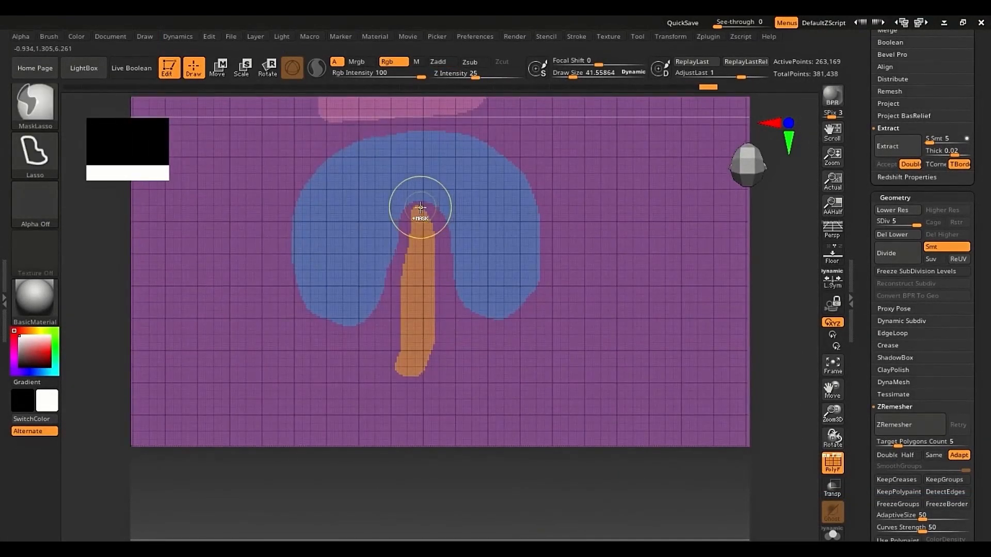
pyautogui.moveTo(419, 215)
pyautogui.keyDown('ctrl'); pyautogui.mouseDown()
pyautogui.moveTo(415, 209)
pyautogui.moveTo(402, 298)
pyautogui.moveTo(402, 347)
pyautogui.moveTo(415, 372)
pyautogui.moveTo(428, 362)
pyautogui.moveTo(439, 315)
pyautogui.moveTo(428, 213)
pyautogui.mouseUp(); pyautogui.keyUp('ctrl')
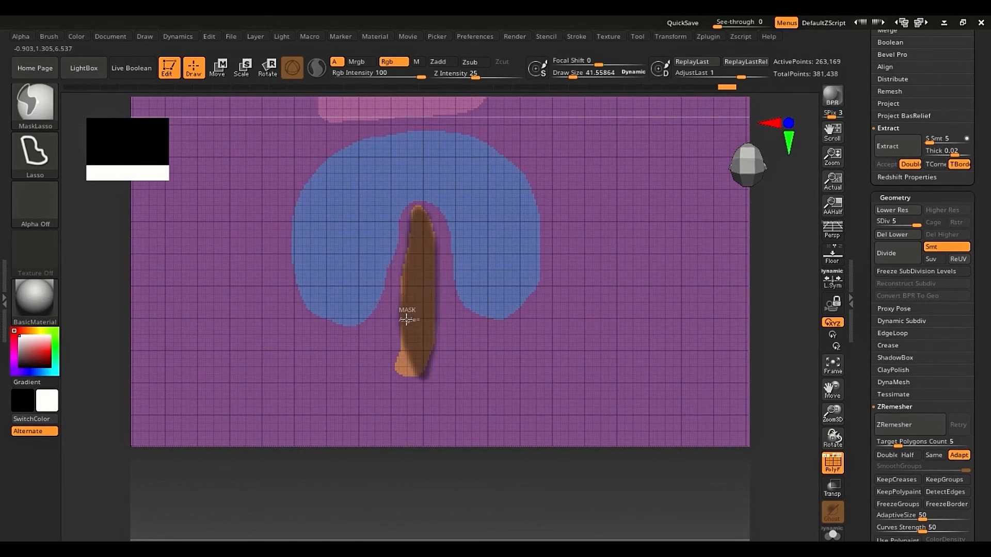
pyautogui.moveTo(401, 343)
pyautogui.keyDown('ctrl'); pyautogui.mouseDown()
pyautogui.moveTo(406, 317)
pyautogui.moveTo(422, 385)
pyautogui.moveTo(427, 365)
pyautogui.mouseUp(); pyautogui.keyUp('ctrl')
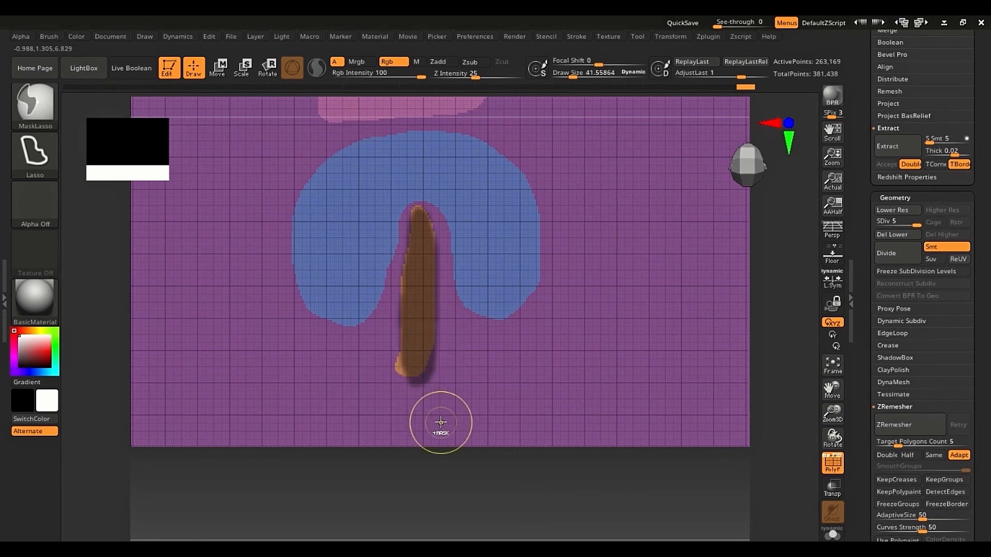
pyautogui.hotkey('ctrl', 'w')
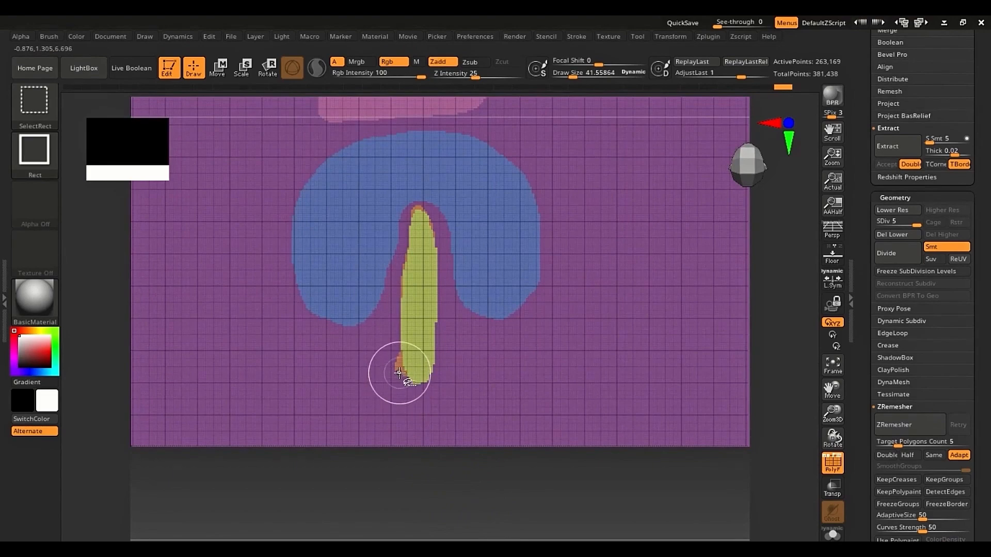
# - Isolate the plane's background with the leftover slivers of the old claw group, merge them into one polygroup, and unhide everything
pyautogui.keyDown('ctrl'); pyautogui.keyDown('shift'); pyautogui.click(399, 373); pyautogui.keyUp('shift'); pyautogui.keyUp('ctrl')
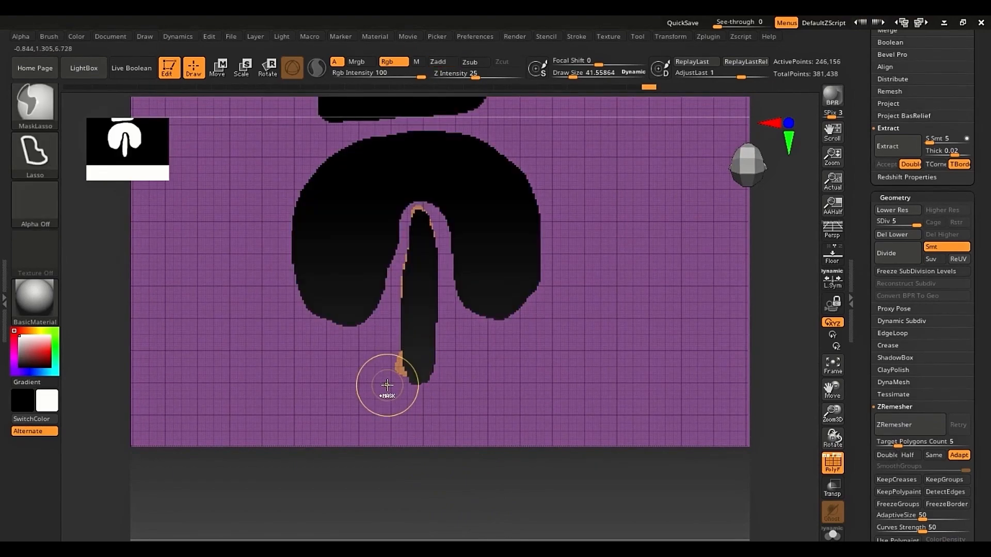
pyautogui.hotkey('ctrl', 'w')
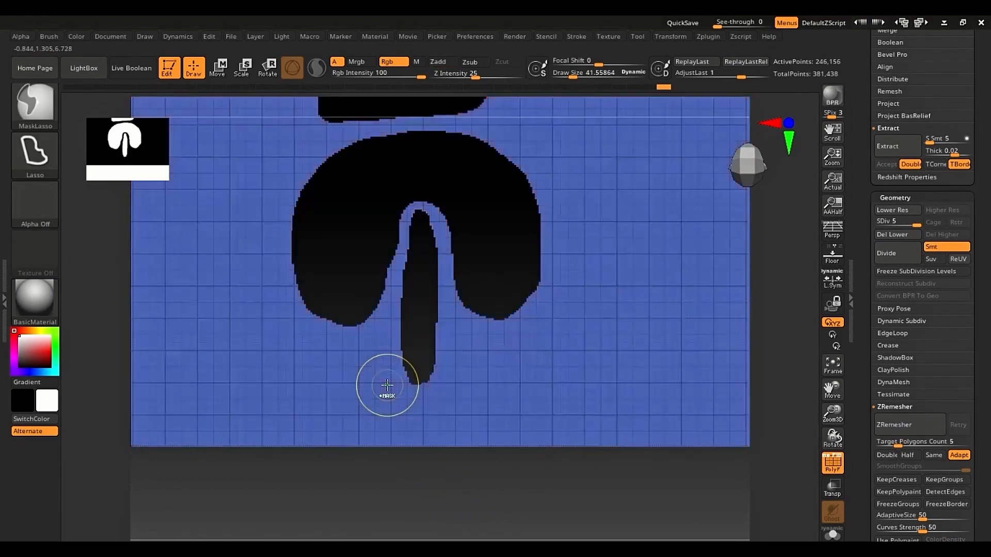
pyautogui.moveTo(490, 361)
pyautogui.keyDown('ctrl'); pyautogui.mouseDown(button='right')
pyautogui.moveTo(421, 448)
pyautogui.moveTo(407, 436)
pyautogui.moveTo(445, 516)
pyautogui.mouseUp(button='right'); pyautogui.keyUp('ctrl')
pyautogui.keyDown('ctrl'); pyautogui.keyDown('shift'); pyautogui.click(420, 447); pyautogui.keyUp('shift'); pyautogui.keyUp('ctrl')
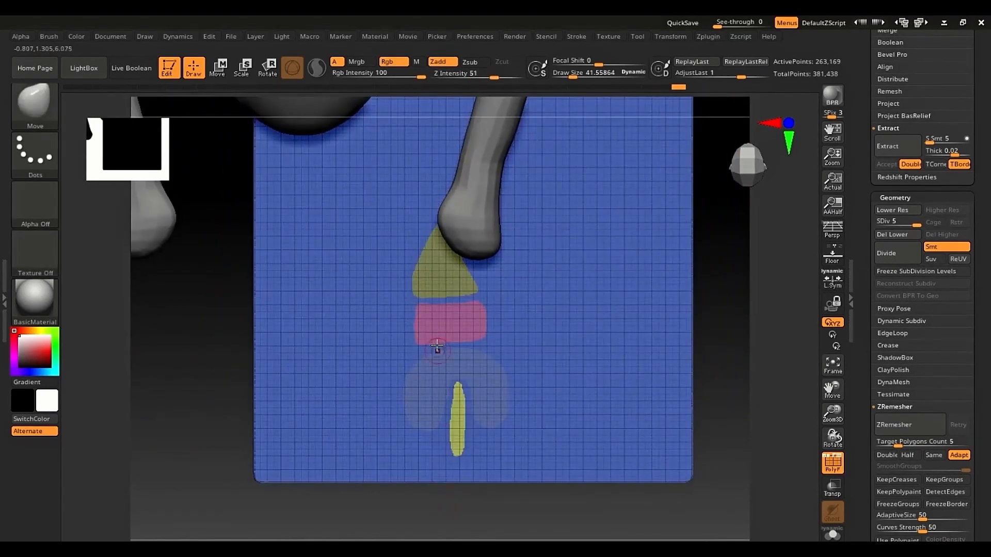
# - Isolate the triangular foot segment, mask it completely, and show the whole plane again
pyautogui.keyDown('ctrl'); pyautogui.keyDown('shift'); pyautogui.click(440, 274); pyautogui.keyUp('shift'); pyautogui.keyUp('ctrl')
pyautogui.keyDown('ctrl'); pyautogui.moveTo(440, 274); pyautogui.dragTo(438, 416, button='right'); pyautogui.keyUp('ctrl')
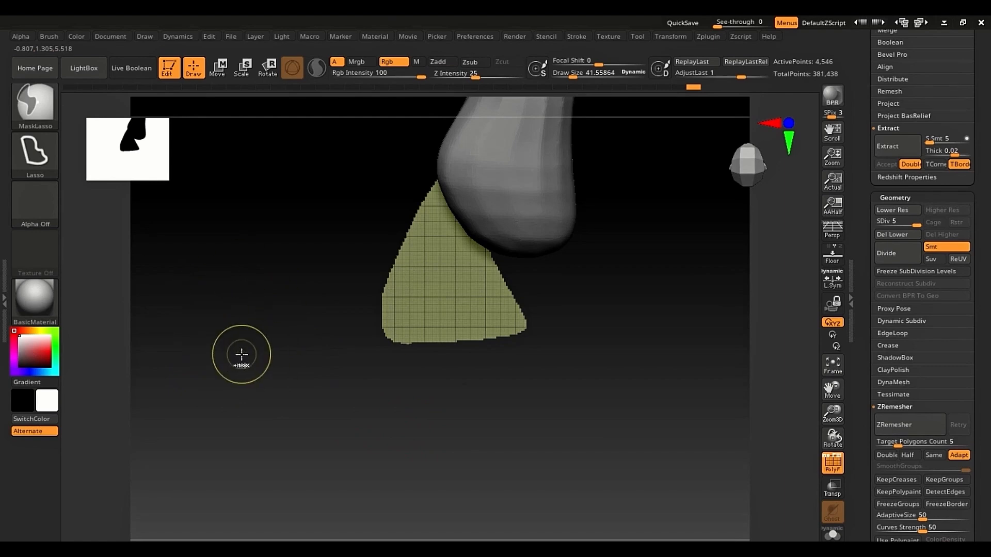
pyautogui.keyDown('ctrl'); pyautogui.click(241, 354); pyautogui.keyUp('ctrl')
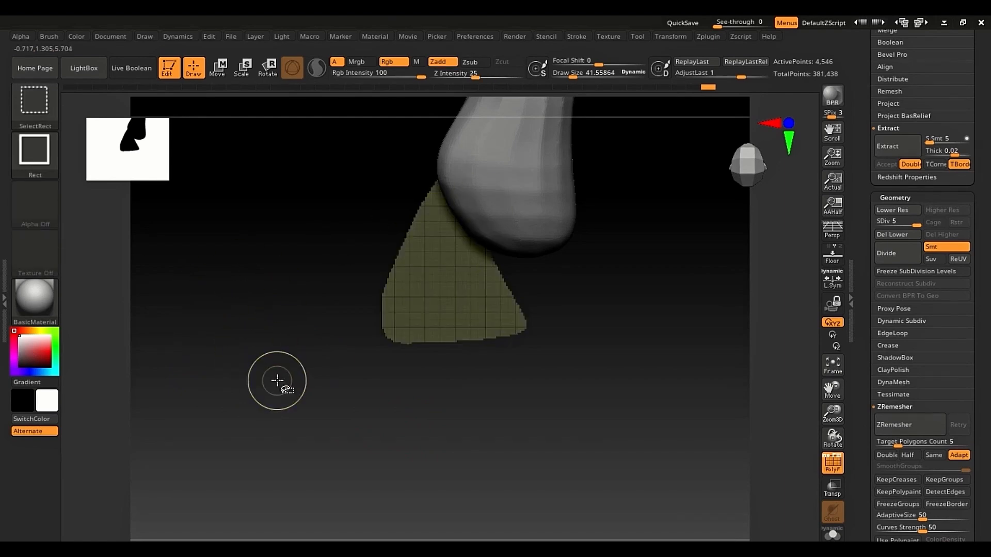
pyautogui.keyDown('ctrl'); pyautogui.keyDown('shift'); pyautogui.click(278, 381); pyautogui.keyUp('shift'); pyautogui.keyUp('ctrl')
pyautogui.keyDown('ctrl'); pyautogui.moveTo(277, 381); pyautogui.dragTo(250, 286, button='right'); pyautogui.keyUp('ctrl')
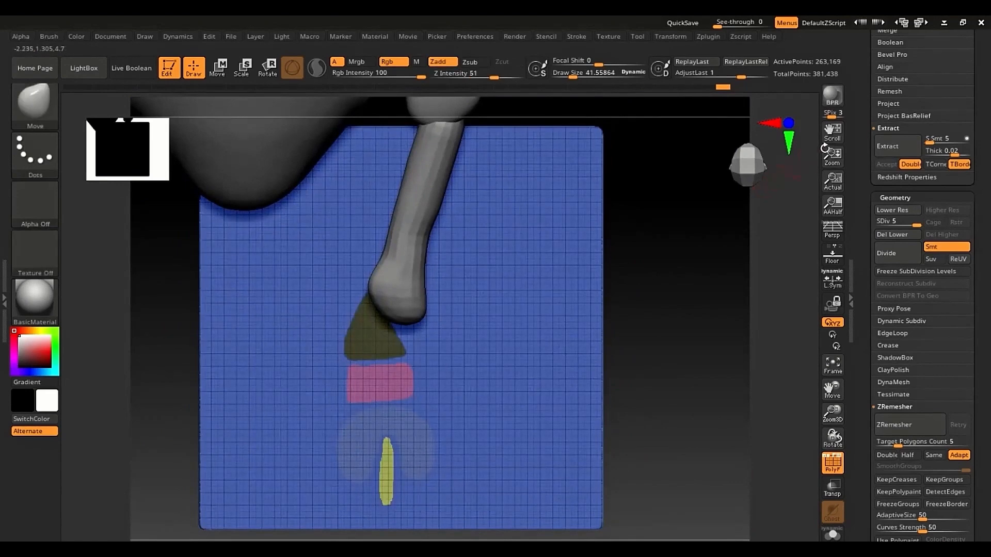
# - Generate an Extract preview of the masked triangular segment with thickness 0.02 and check its depth from an angled view
pyautogui.moveTo(871, 65); pyautogui.dragTo(868, 171)
pyautogui.press('shift')
pyautogui.click(895, 272)
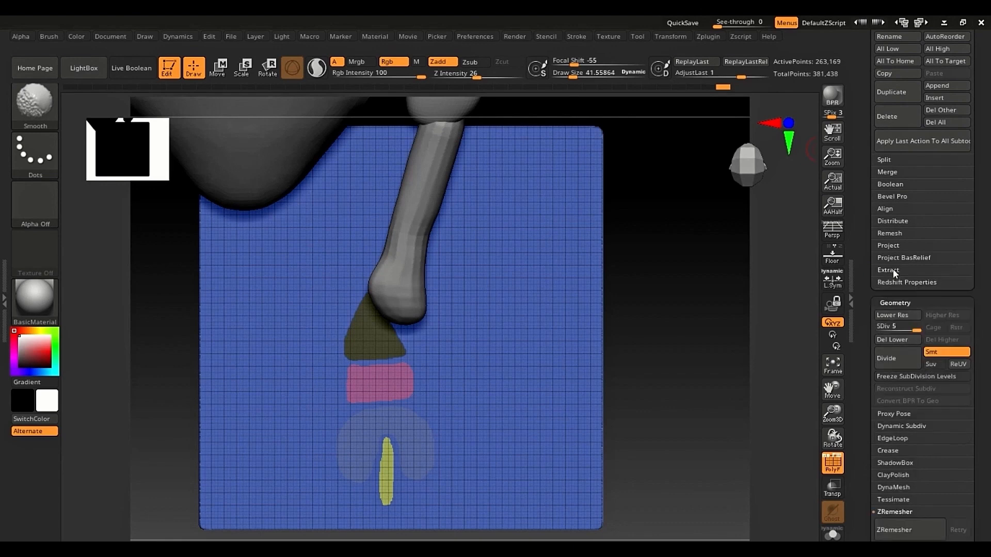
pyautogui.click(893, 270)
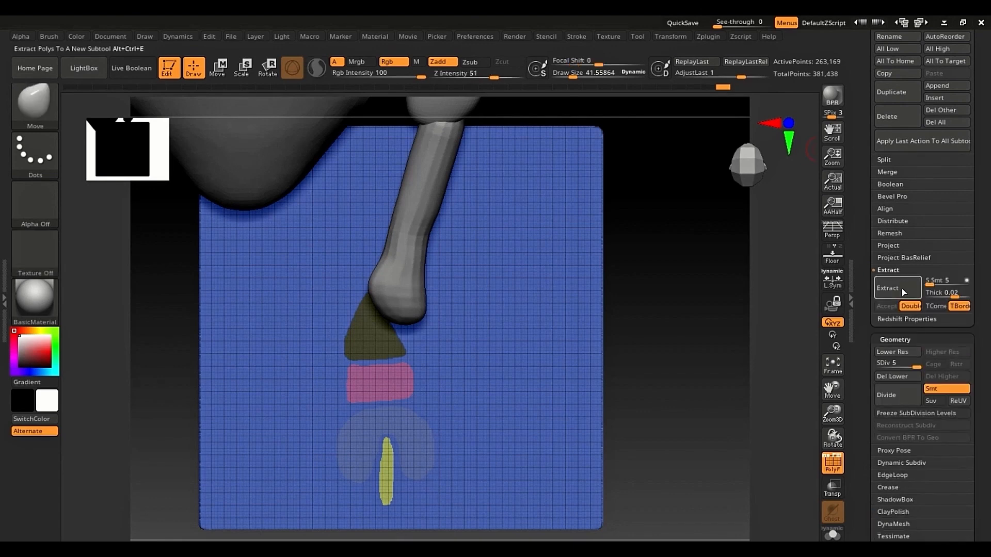
pyautogui.click(903, 292)
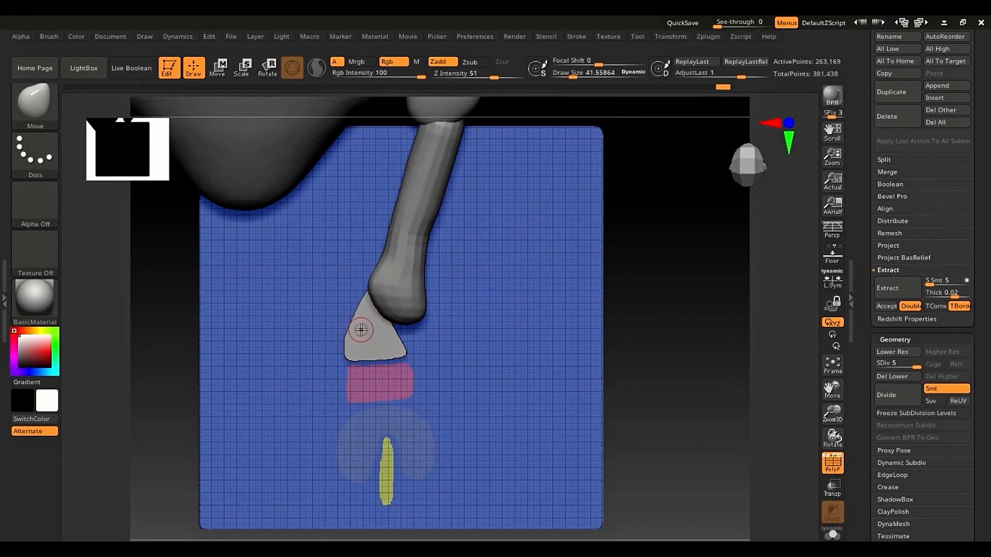
pyautogui.moveTo(360, 294)
pyautogui.keyDown('ctrl'); pyautogui.mouseDown(button='right')
pyautogui.moveTo(359, 284)
pyautogui.moveTo(390, 358)
pyautogui.moveTo(385, 292)
pyautogui.mouseUp(button='right'); pyautogui.keyUp('ctrl')
pyautogui.moveTo(429, 338)
pyautogui.mouseDown(button='right')
pyautogui.moveTo(416, 343)
pyautogui.moveTo(447, 343)
pyautogui.mouseUp(button='right')
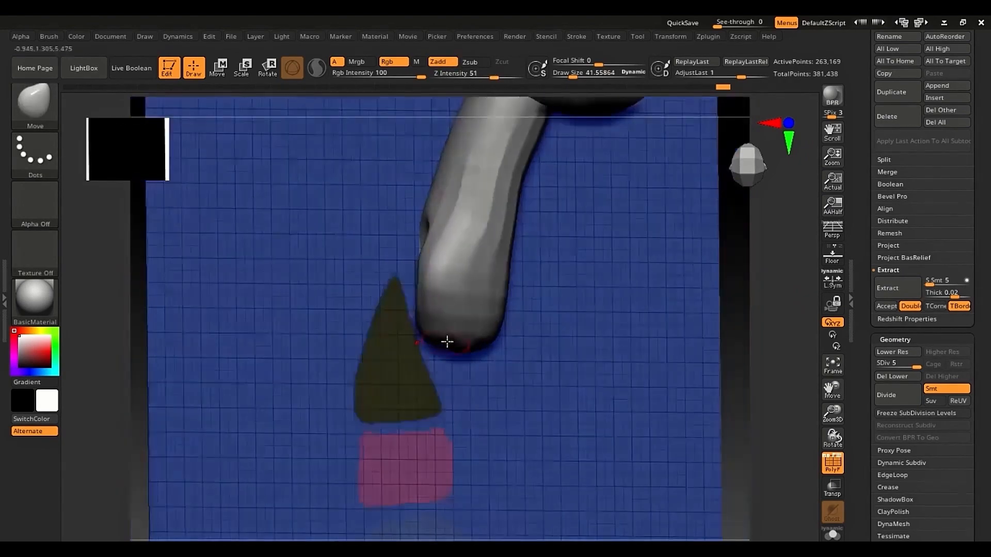
pyautogui.click(896, 289)
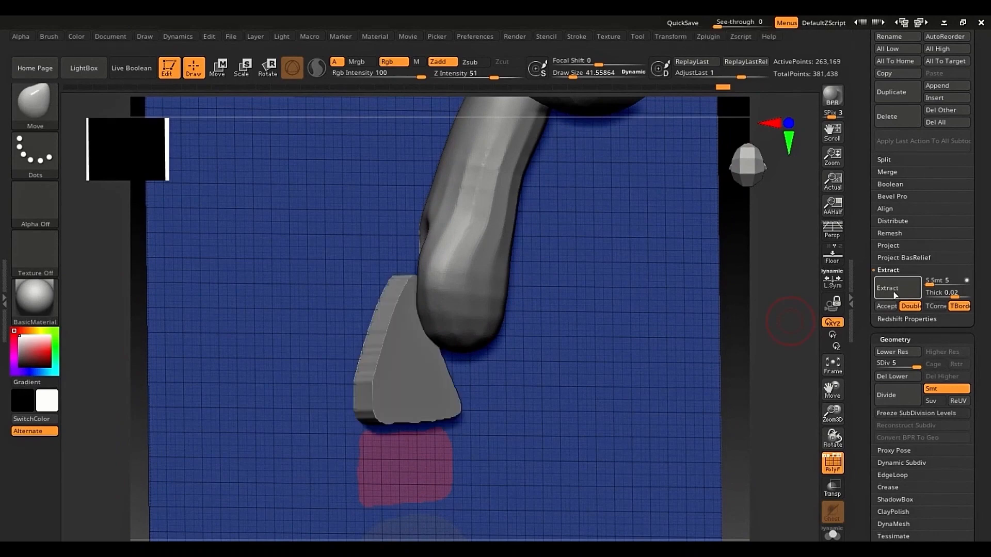
pyautogui.moveTo(629, 317); pyautogui.dragTo(635, 318, button='right')
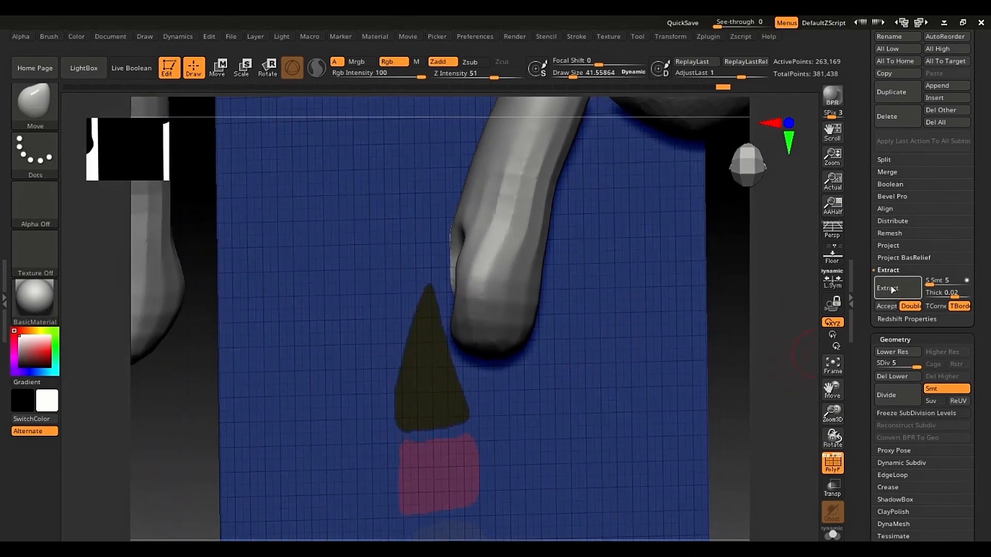
# - Try the triangular segment's Extract preview with a thickness of 0.19018
pyautogui.moveTo(954, 293); pyautogui.dragTo(964, 294)
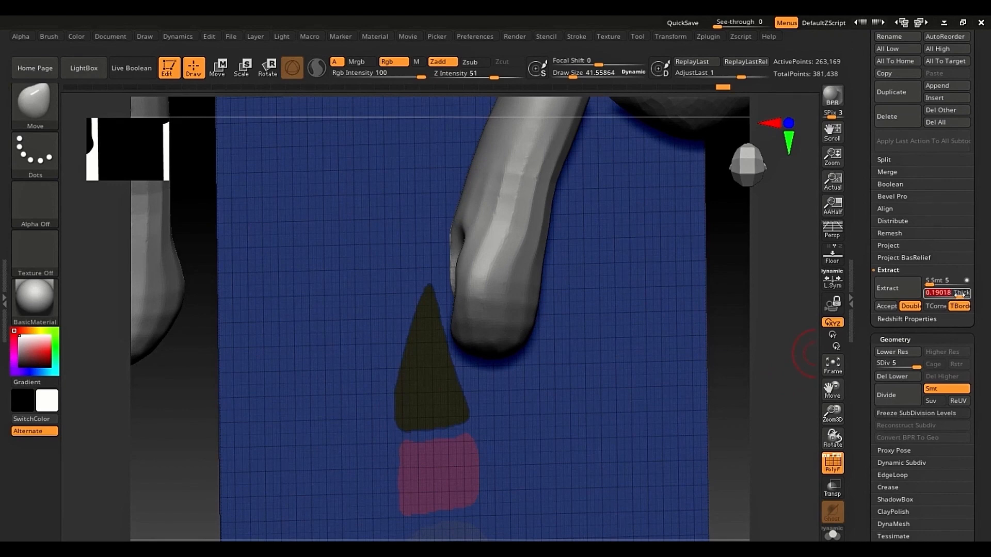
pyautogui.click(897, 289)
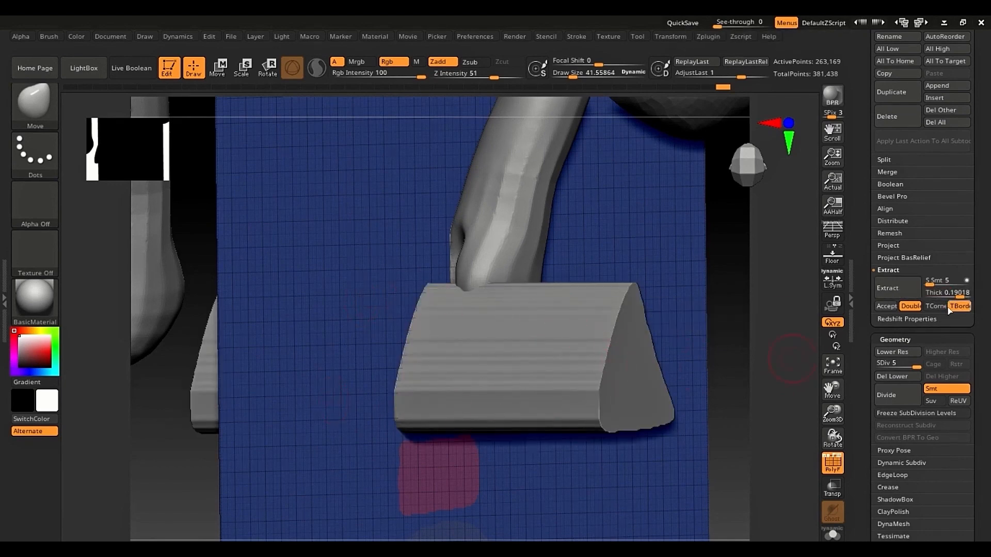
pyautogui.click(961, 293)
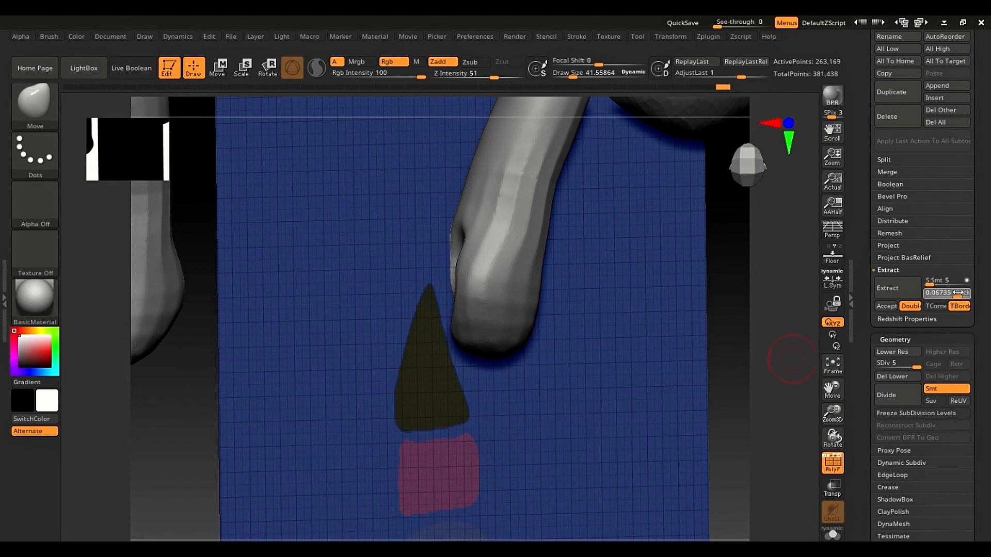
# - Set the Extract thickness to 0.00641, check the triangular segment's preview from the side, and accept it as a new subtool
pyautogui.moveTo(955, 290); pyautogui.dragTo(951, 292)
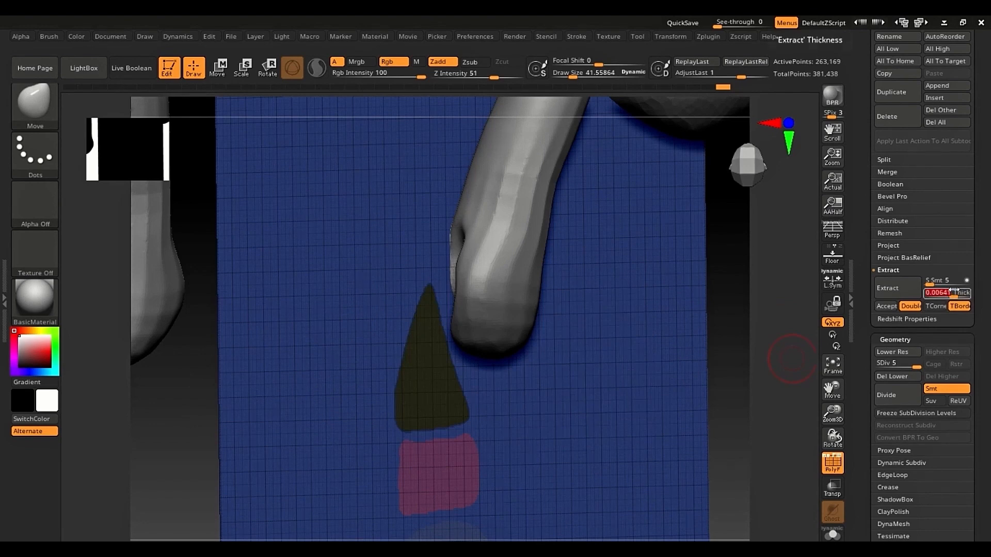
pyautogui.click(898, 293)
pyautogui.moveTo(789, 326); pyautogui.dragTo(609, 315)
pyautogui.click(908, 294)
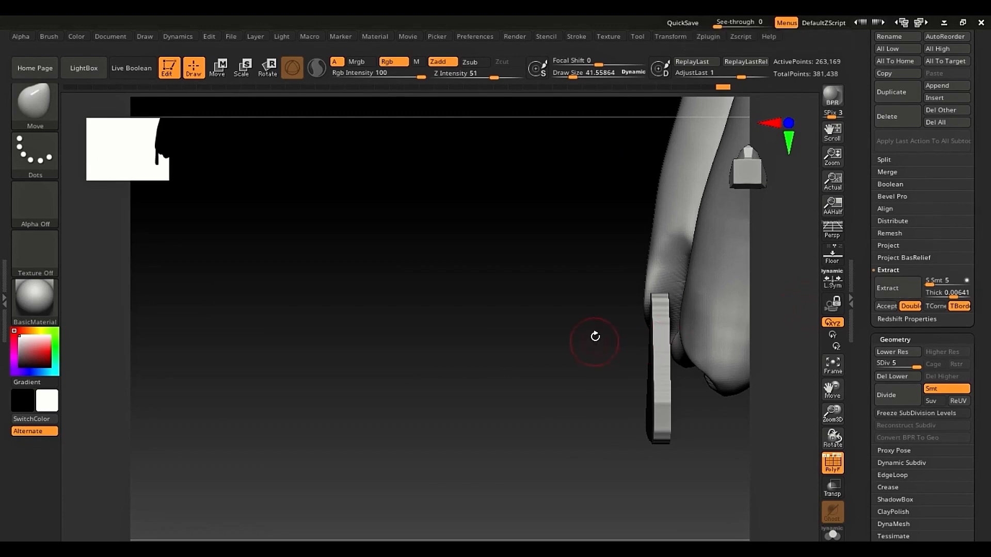
pyautogui.moveTo(654, 354); pyautogui.dragTo(531, 336)
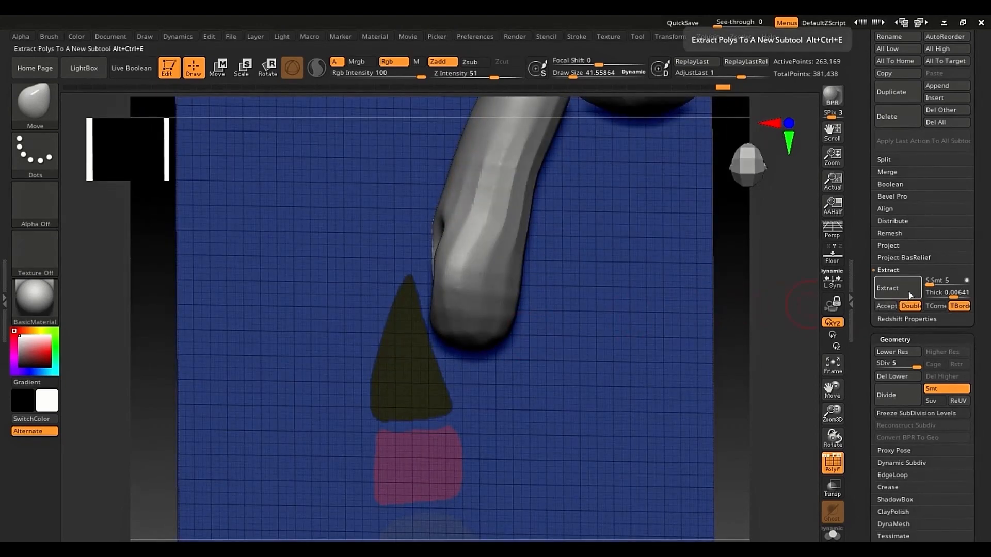
pyautogui.click(909, 294)
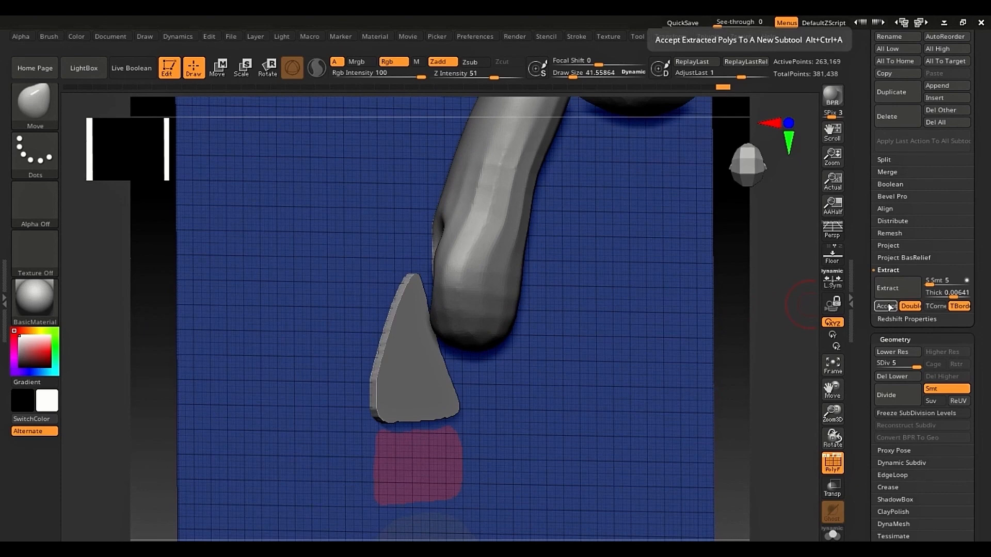
pyautogui.click(889, 306)
# - Turn off the polyframe display, clear the mask on the extracted triangular piece, and inspect its thickness from an angle
pyautogui.moveTo(609, 354)
pyautogui.mouseDown()
pyautogui.moveTo(639, 355)
pyautogui.moveTo(575, 356)
pyautogui.moveTo(613, 363)
pyautogui.moveTo(599, 358)
pyautogui.mouseUp()
pyautogui.keyDown('ctrl'); pyautogui.moveTo(416, 312); pyautogui.dragTo(451, 429, button='right'); pyautogui.keyUp('ctrl')
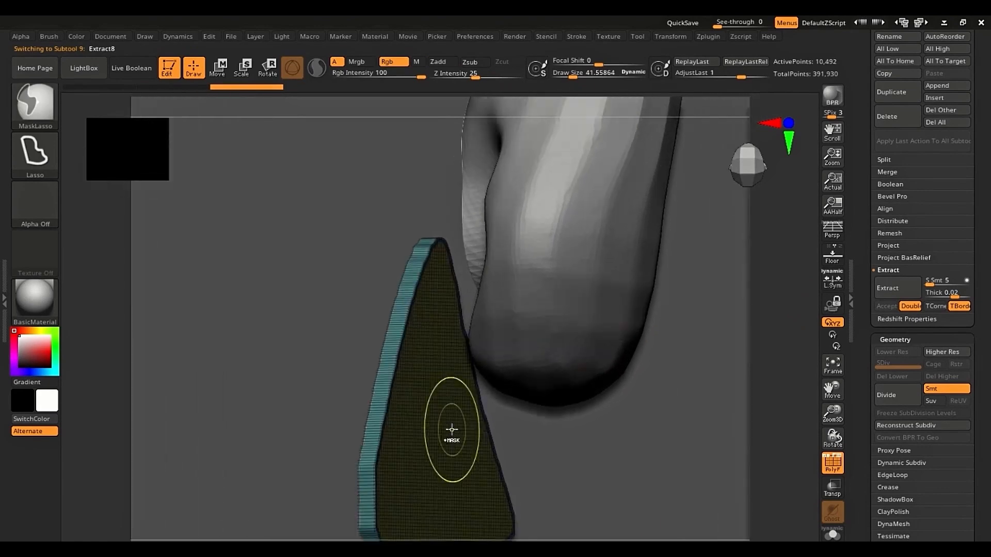
pyautogui.moveTo(858, 187); pyautogui.dragTo(858, 294)
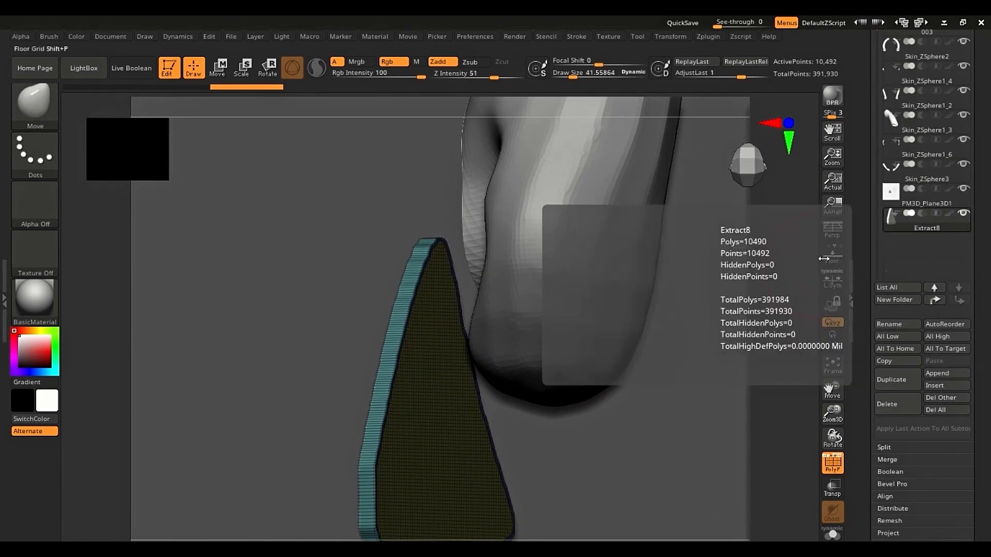
pyautogui.press('shift')
pyautogui.hotkey('shift', 'f')
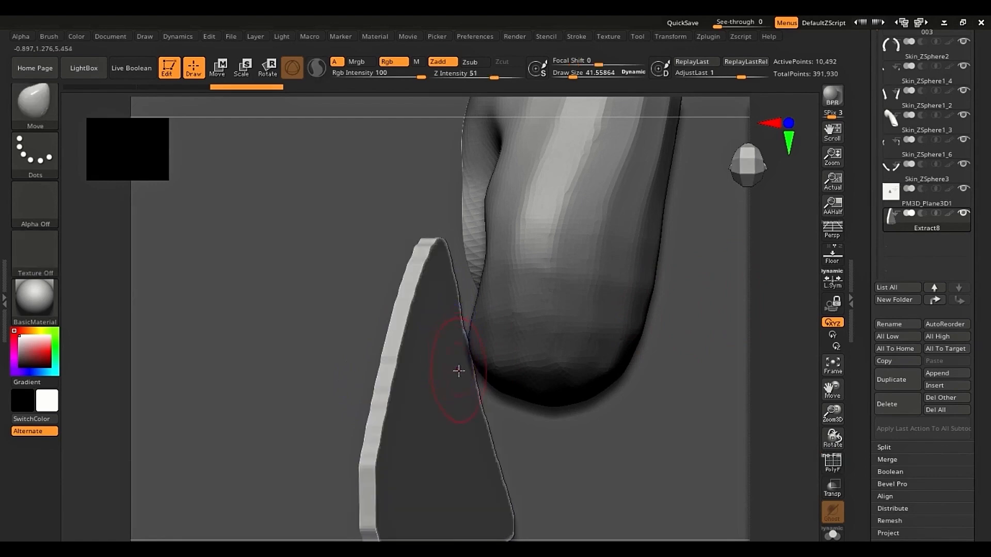
pyautogui.moveTo(457, 369)
pyautogui.keyDown('ctrl'); pyautogui.mouseDown(button='right')
pyautogui.moveTo(392, 362)
pyautogui.moveTo(454, 313)
pyautogui.moveTo(430, 367)
pyautogui.mouseUp(button='right'); pyautogui.keyUp('ctrl')
pyautogui.moveTo(433, 413); pyautogui.dragTo(547, 407, button='right')
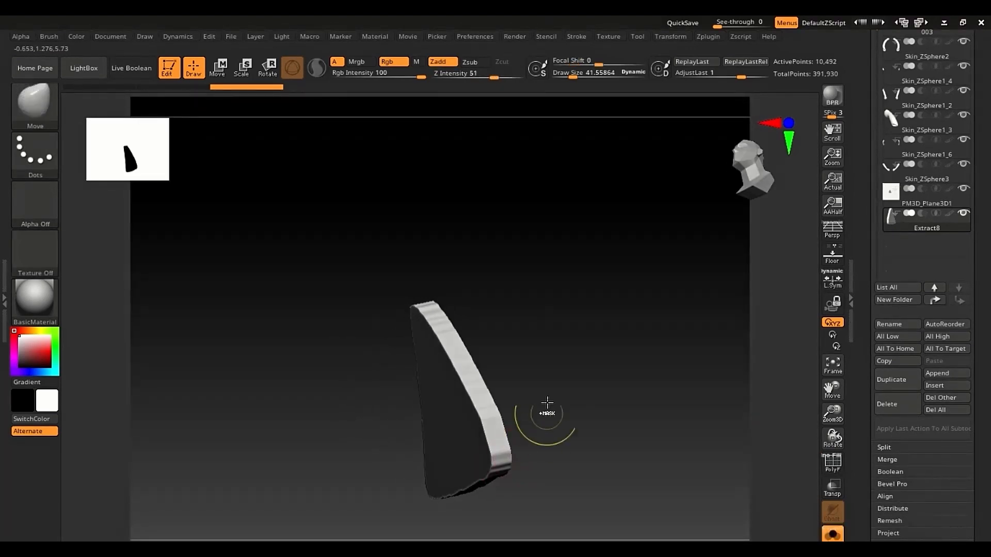
pyautogui.keyDown('ctrl'); pyautogui.moveTo(547, 407); pyautogui.dragTo(564, 399); pyautogui.keyUp('ctrl')
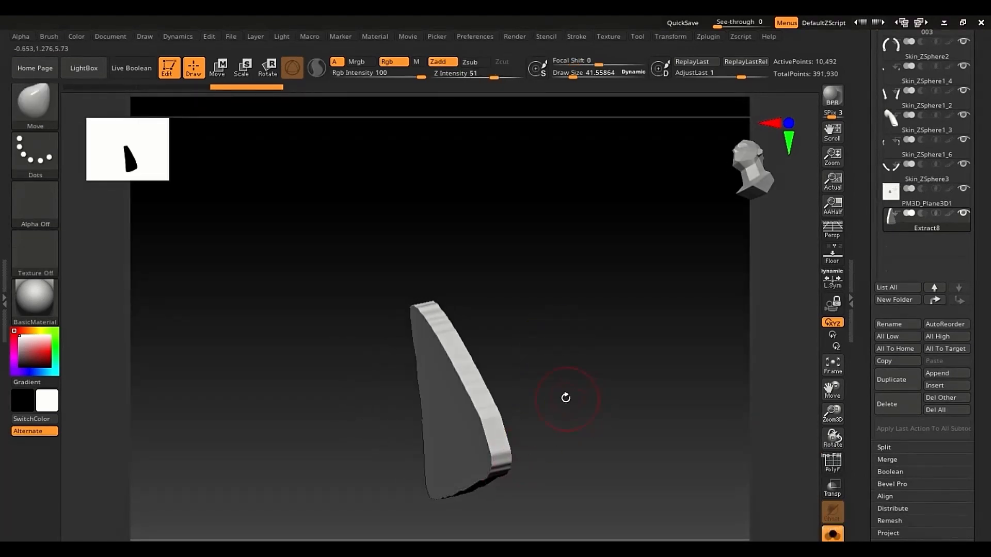
pyautogui.moveTo(566, 398)
pyautogui.mouseDown(button='right')
pyautogui.moveTo(502, 379)
pyautogui.moveTo(485, 398)
pyautogui.moveTo(394, 316)
pyautogui.moveTo(426, 448)
pyautogui.mouseUp(button='right')
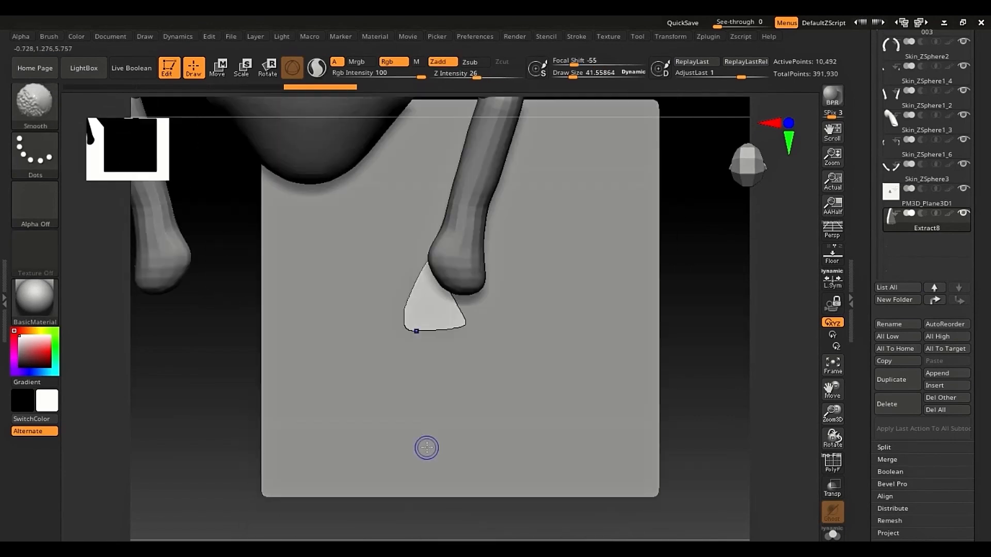
# - Make the plane the active subtool with polyframes displayed, and clear its mask
pyautogui.keyDown('alt'); pyautogui.click(566, 341); pyautogui.keyUp('alt')
pyautogui.keyDown('shift'); pyautogui.moveTo(566, 341); pyautogui.dragTo(566, 341, button='right'); pyautogui.keyUp('shift')
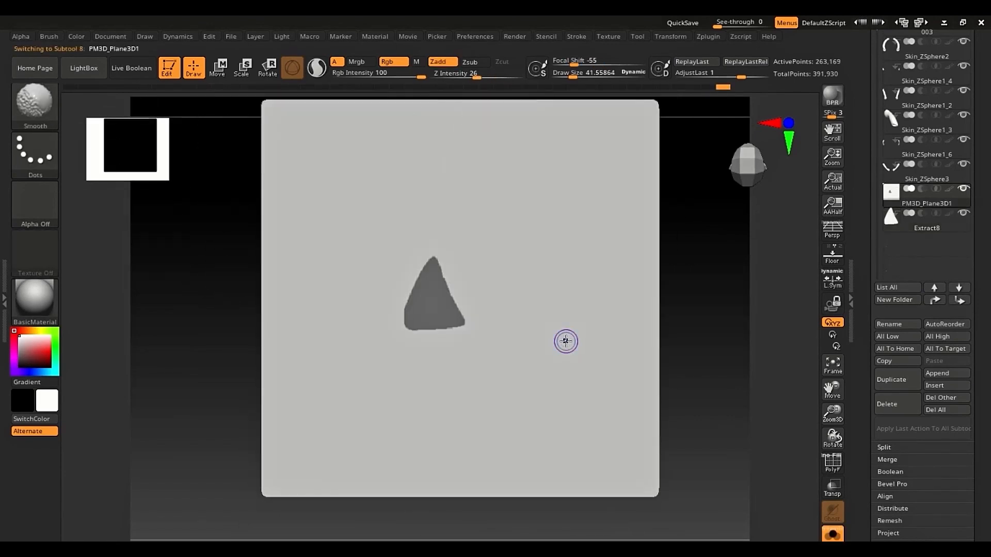
pyautogui.hotkey('shift', 'f')
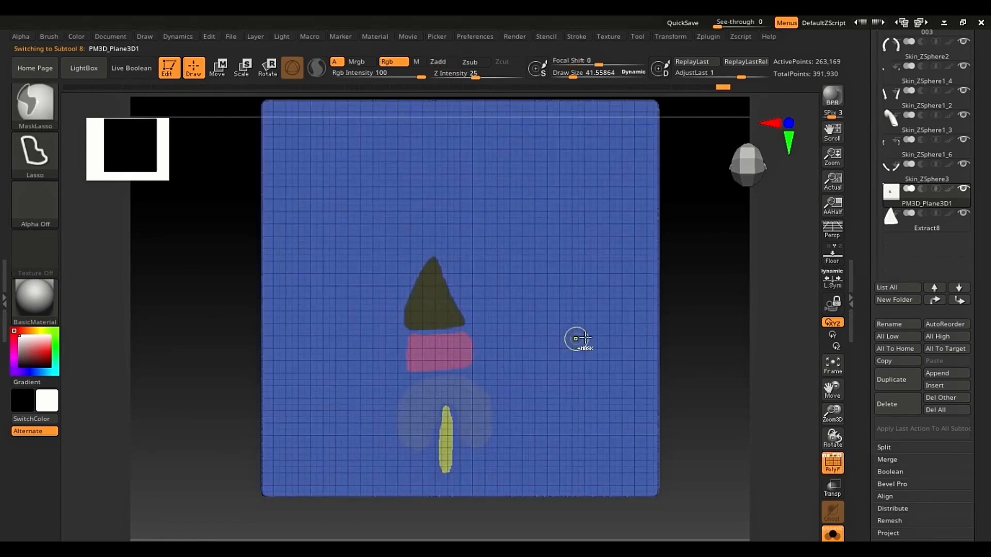
pyautogui.keyDown('ctrl'); pyautogui.moveTo(686, 329); pyautogui.dragTo(712, 355); pyautogui.keyUp('ctrl')
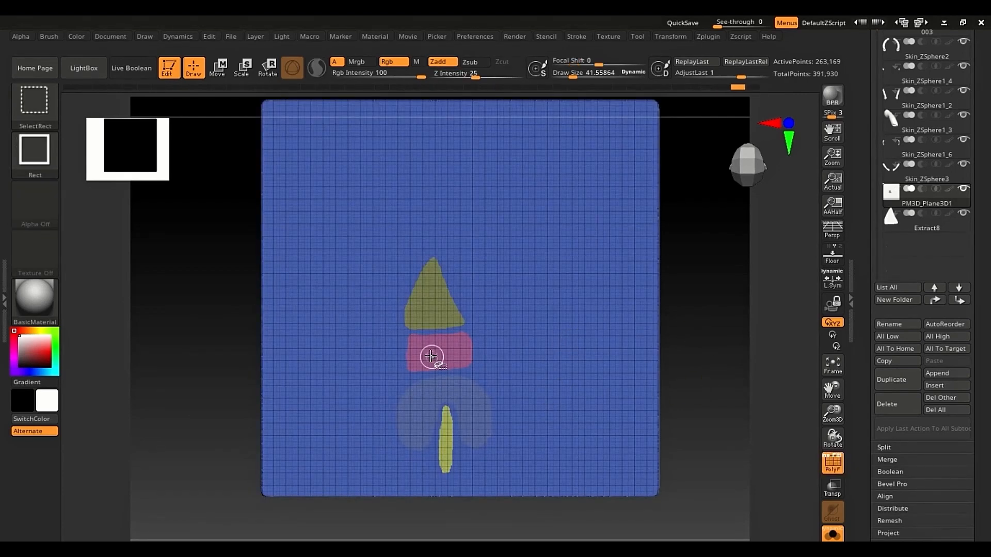
# - Isolate the pink rectangular segment, mask it completely, and show the whole plane again
pyautogui.keyDown('ctrl'); pyautogui.keyDown('shift'); pyautogui.click(430, 356); pyautogui.keyUp('shift'); pyautogui.keyUp('ctrl')
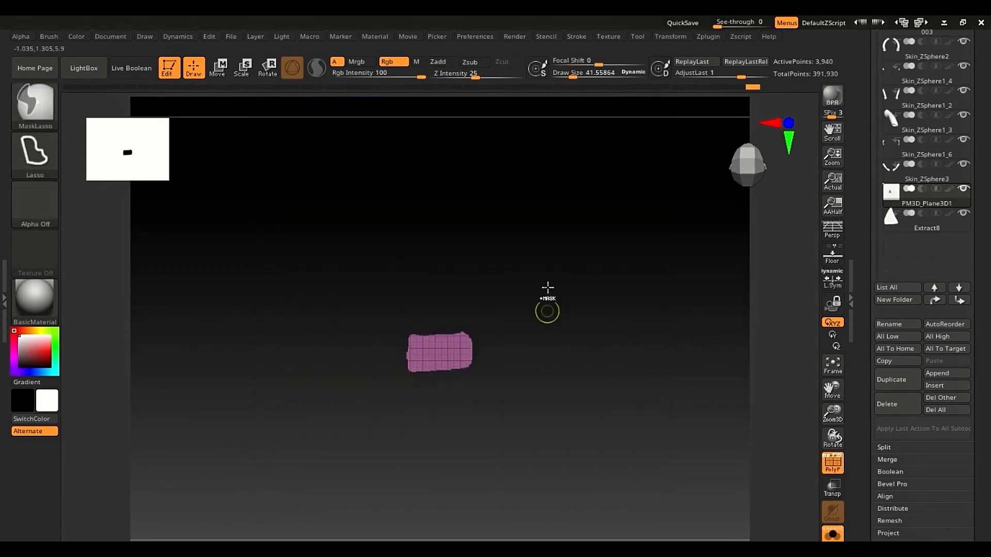
pyautogui.moveTo(547, 288)
pyautogui.keyDown('ctrl'); pyautogui.mouseDown()
pyautogui.moveTo(305, 429)
pyautogui.moveTo(529, 273)
pyautogui.moveTo(346, 286)
pyautogui.moveTo(571, 292)
pyautogui.mouseUp(); pyautogui.keyUp('ctrl')
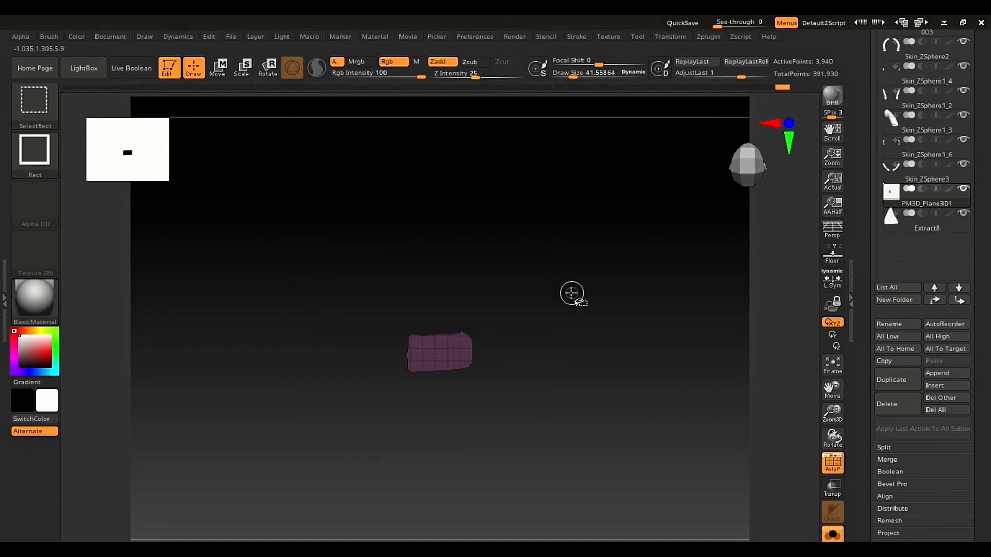
pyautogui.keyDown('ctrl'); pyautogui.keyDown('shift'); pyautogui.click(571, 292); pyautogui.keyUp('shift'); pyautogui.keyUp('ctrl')
# - Extract the masked rectangular segment with thickness 0.00641 and accept it as a new subtool
pyautogui.moveTo(865, 447); pyautogui.dragTo(868, 366)
pyautogui.click(898, 402)
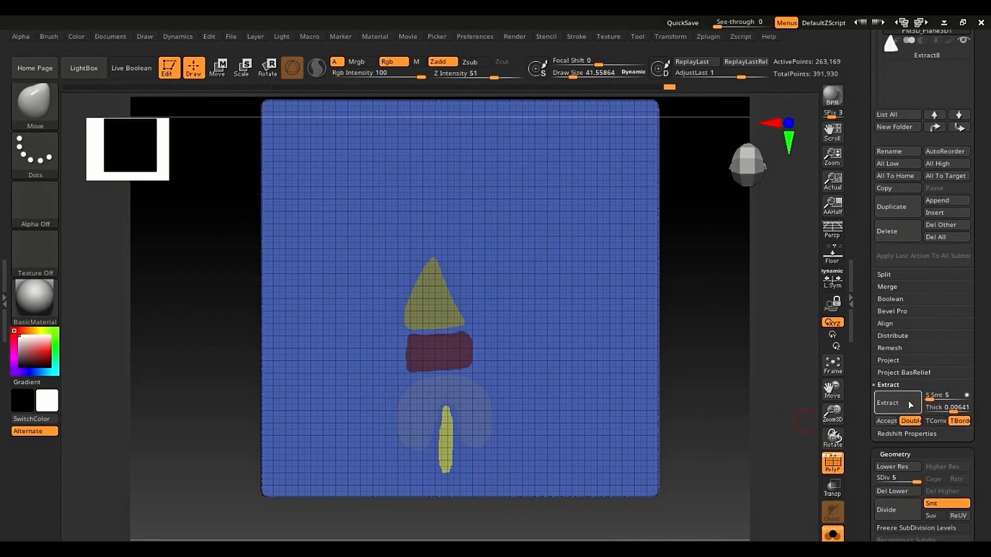
pyautogui.click(887, 421)
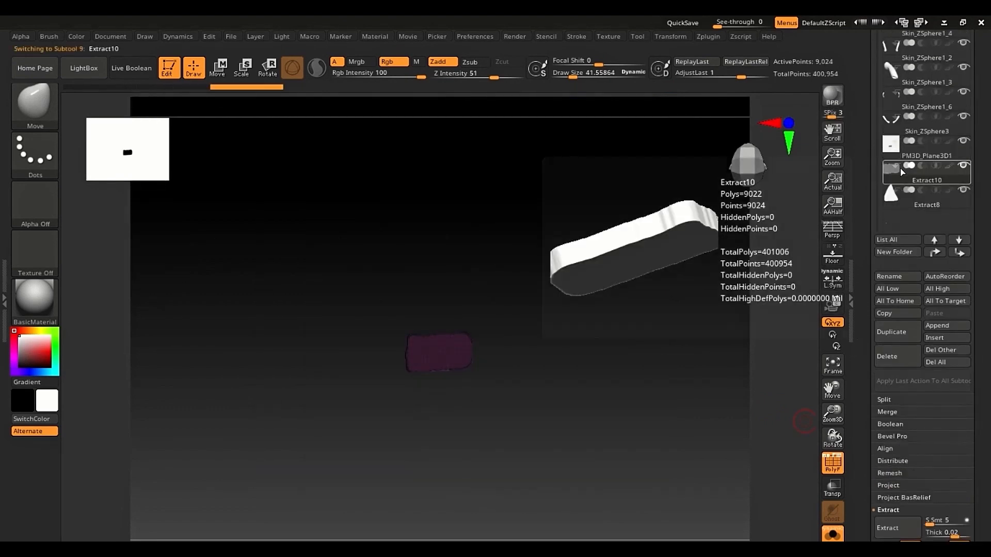
# - Reselect the plane, clear its mask, and mask only the horseshoe-shaped segment's polygroup with the whole plane shown
pyautogui.click(903, 146)
pyautogui.press('ctrl')
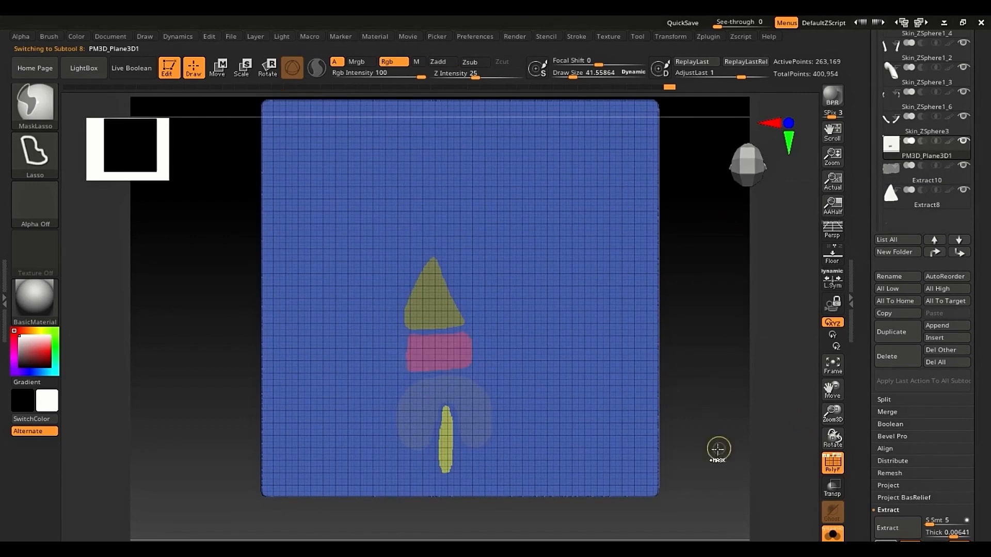
pyautogui.keyDown('ctrl'); pyautogui.keyDown('shift'); pyautogui.click(472, 402); pyautogui.keyUp('shift'); pyautogui.keyUp('ctrl')
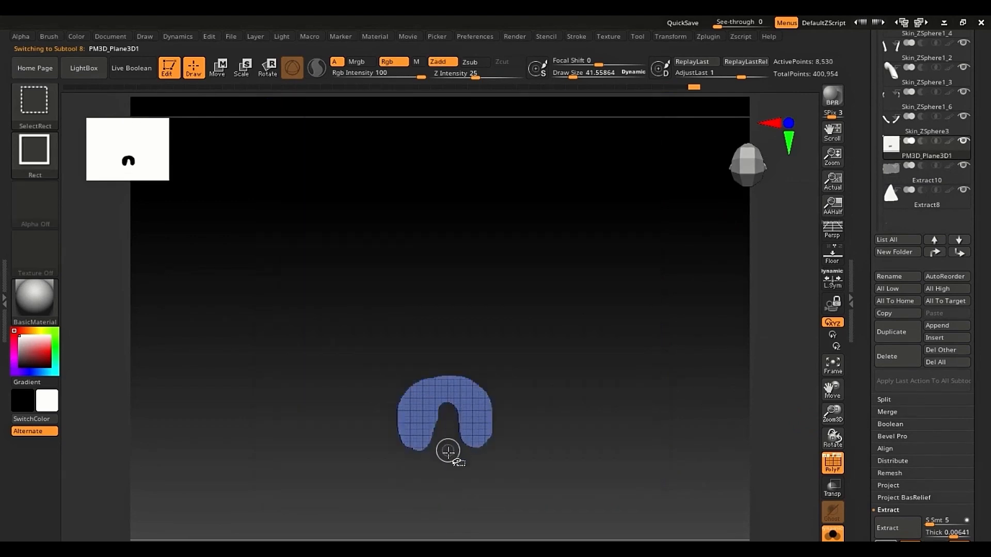
pyautogui.moveTo(584, 314)
pyautogui.keyDown('ctrl'); pyautogui.mouseDown()
pyautogui.moveTo(367, 527)
pyautogui.moveTo(591, 354)
pyautogui.moveTo(595, 367)
pyautogui.mouseUp(); pyautogui.keyUp('ctrl')
pyautogui.keyDown('ctrl'); pyautogui.keyDown('shift'); pyautogui.click(595, 367); pyautogui.keyUp('shift'); pyautogui.keyUp('ctrl')
# - Extract the masked horseshoe-shaped segment with thickness 0.00641 and accept it as a new subtool
pyautogui.scroll(-5, 865, 388)
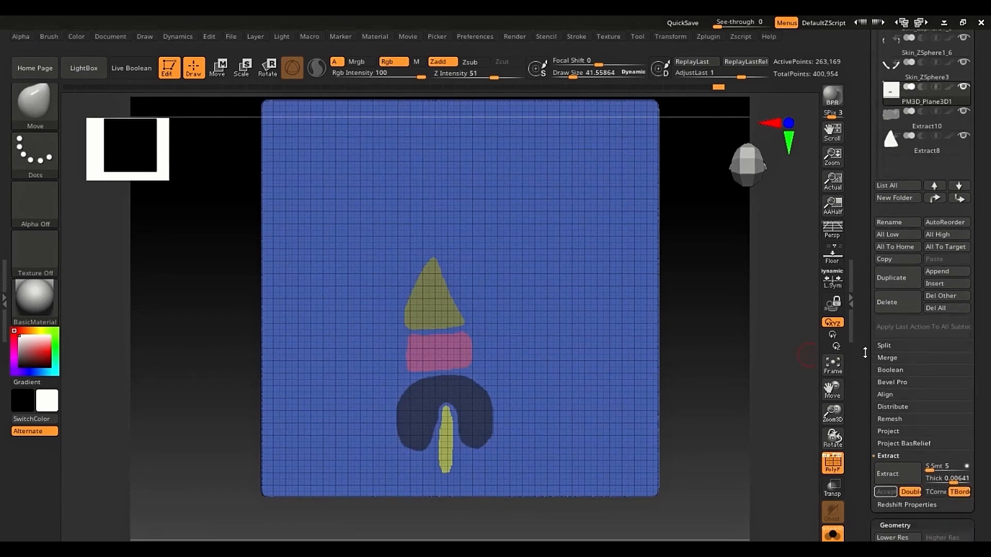
pyautogui.click(887, 373)
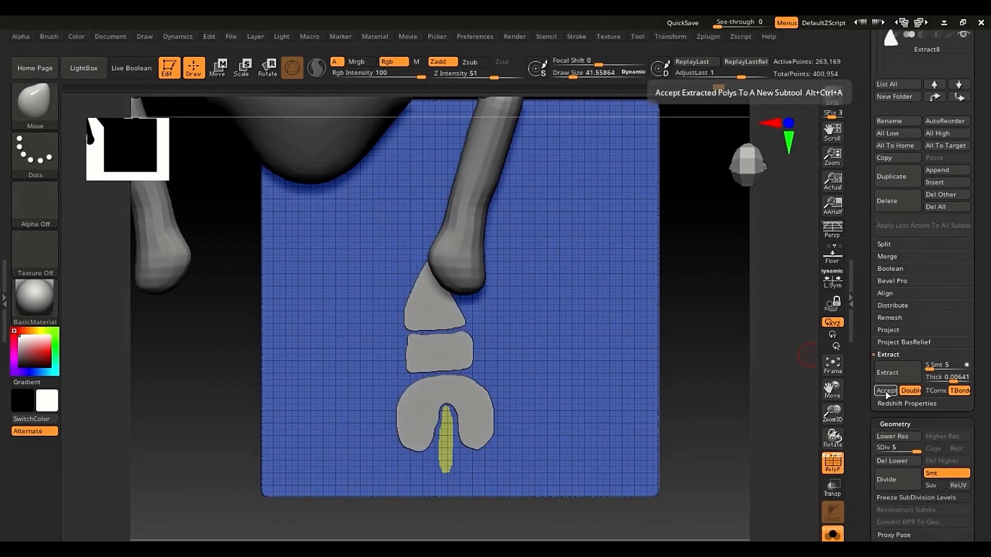
pyautogui.click(886, 391)
pyautogui.moveTo(634, 404)
pyautogui.mouseDown()
pyautogui.moveTo(628, 325)
pyautogui.moveTo(628, 436)
pyautogui.moveTo(619, 429)
pyautogui.mouseUp()
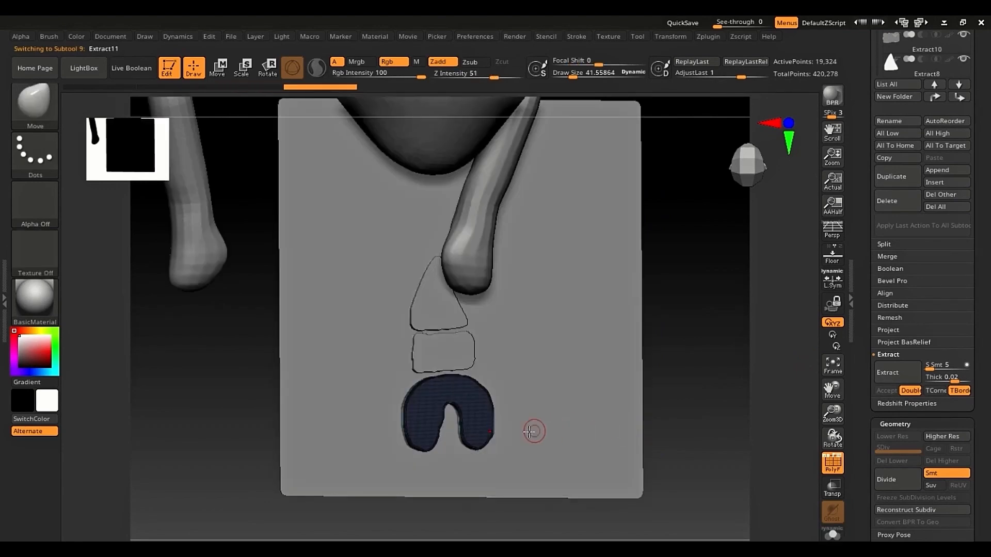
# - Reselect the plane, clear its mask, and mask only the narrow claw's polygroup with the whole plane shown
pyautogui.keyDown('alt'); pyautogui.click(578, 443); pyautogui.keyUp('alt')
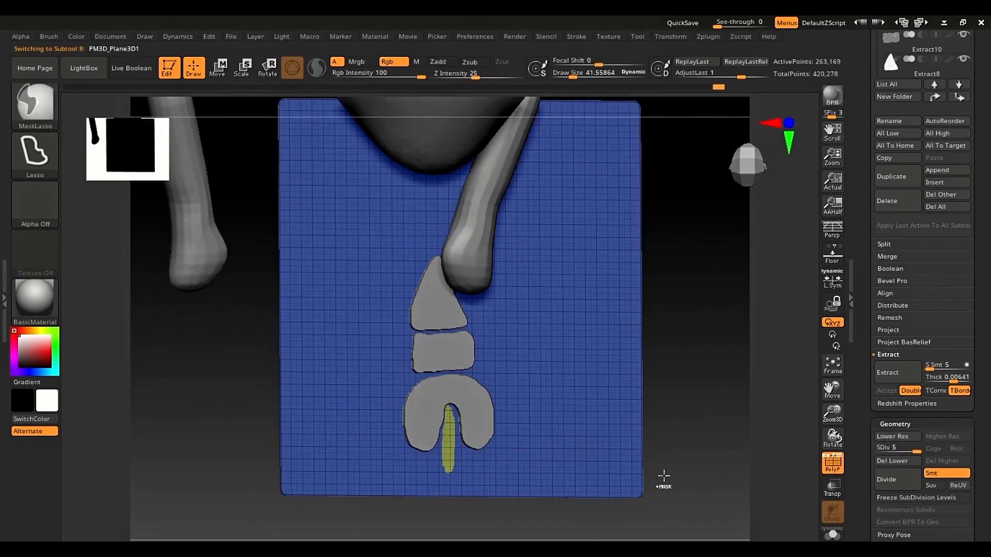
pyautogui.hotkey('shift', 's')
pyautogui.keyDown('ctrl'); pyautogui.moveTo(469, 511); pyautogui.dragTo(493, 535); pyautogui.keyUp('ctrl')
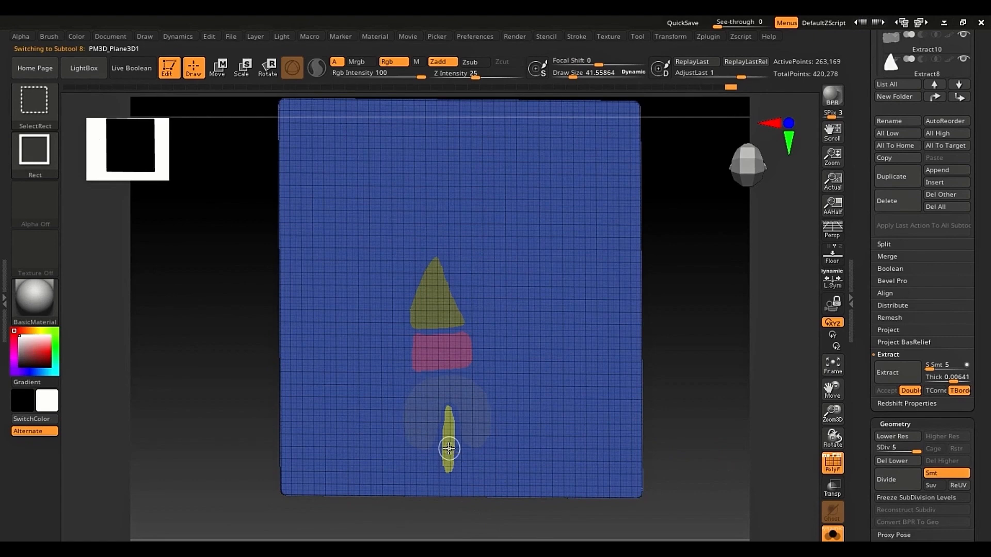
pyautogui.keyDown('ctrl'); pyautogui.keyDown('shift'); pyautogui.click(449, 449); pyautogui.keyUp('shift'); pyautogui.keyUp('ctrl')
pyautogui.moveTo(419, 390)
pyautogui.keyDown('ctrl'); pyautogui.mouseDown()
pyautogui.moveTo(524, 435)
pyautogui.moveTo(485, 361)
pyautogui.mouseUp(); pyautogui.keyUp('ctrl')
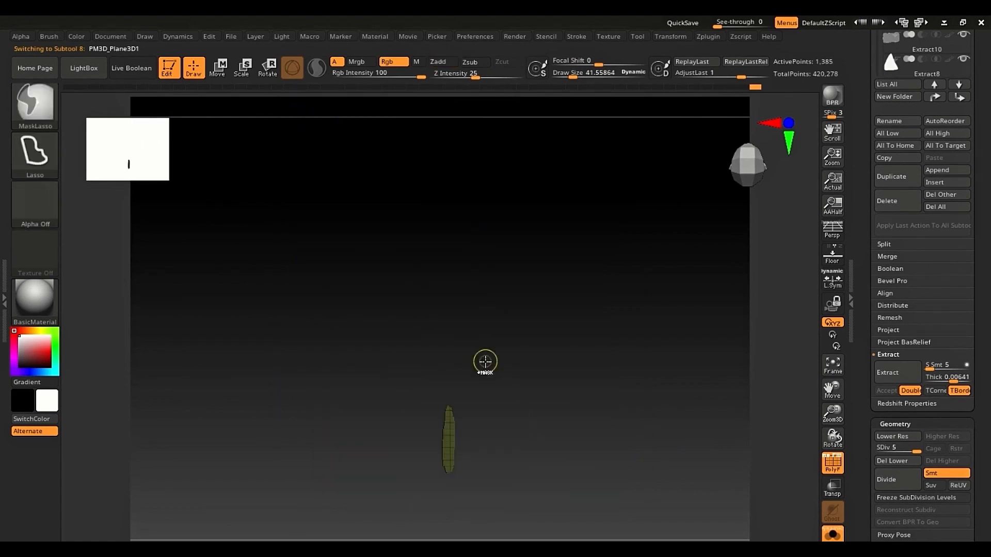
pyautogui.press('shift')
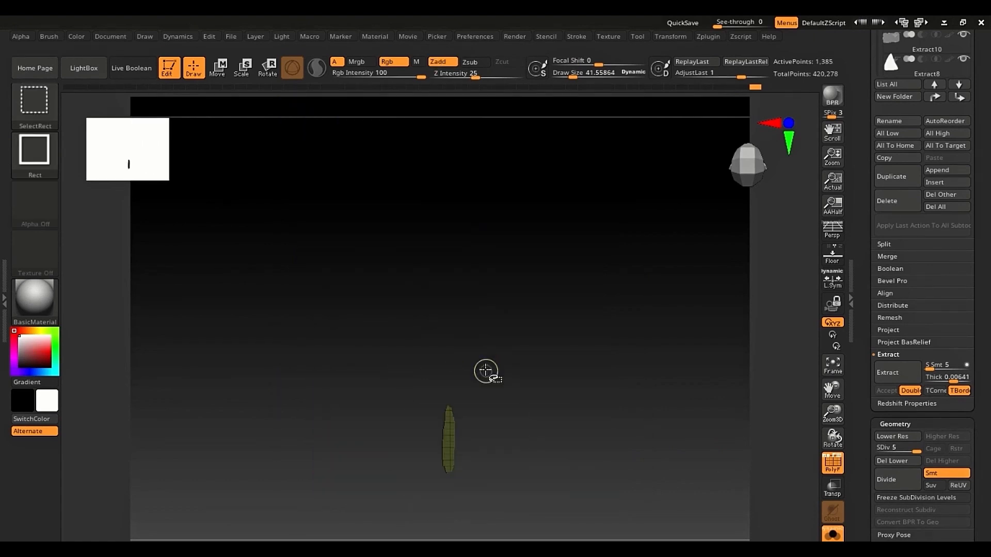
pyautogui.keyDown('ctrl'); pyautogui.keyDown('shift'); pyautogui.click(486, 371); pyautogui.keyUp('shift'); pyautogui.keyUp('ctrl')
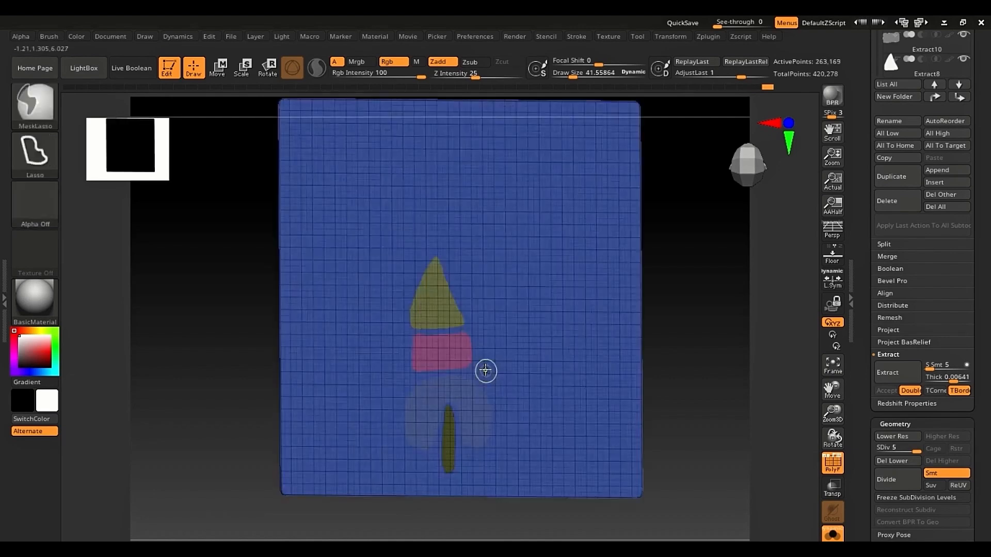
# - Extract the masked claw with thickness 0.00641 as a new subtool, and clear its mask with the polyframe display off
pyautogui.click(889, 374)
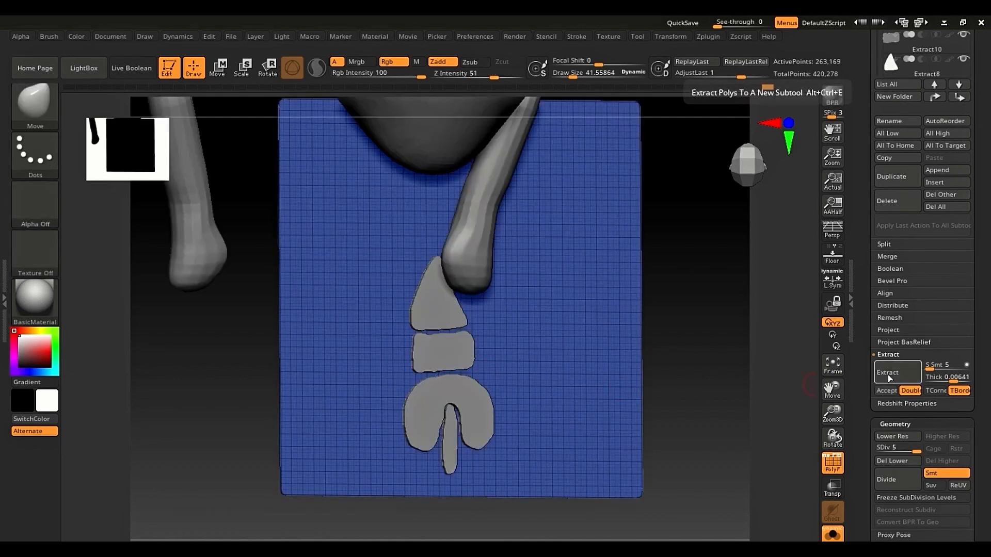
pyautogui.click(886, 391)
pyautogui.press('ctrl')
pyautogui.moveTo(692, 343)
pyautogui.keyDown('ctrl'); pyautogui.mouseDown()
pyautogui.moveTo(697, 401)
pyautogui.moveTo(691, 391)
pyautogui.mouseUp(); pyautogui.keyUp('ctrl')
pyautogui.hotkey('shift', 'f')
pyautogui.hotkey('alt', 's')
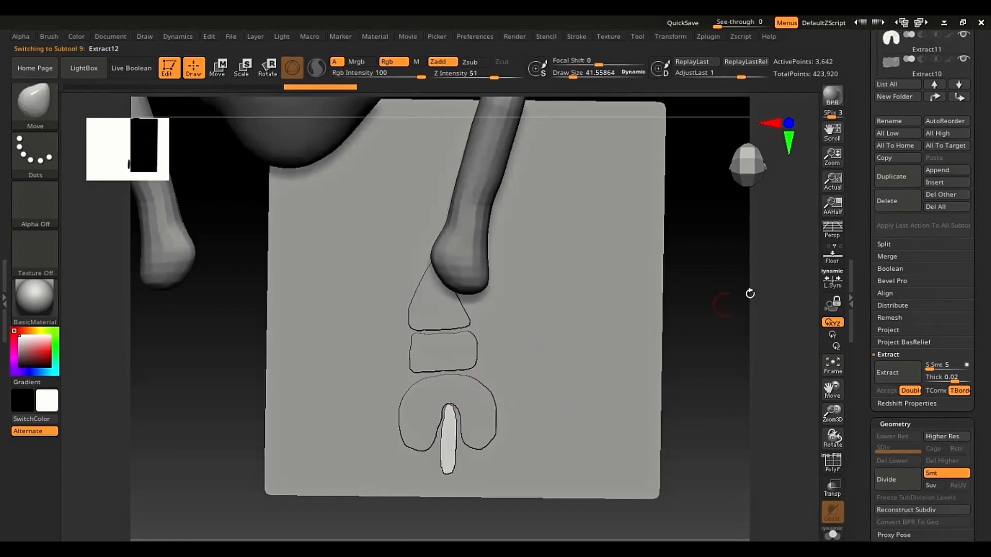
# - Hide the plane subtool and check the four extracted foot pieces against the leg from several angles
pyautogui.scroll(3, 924, 191)
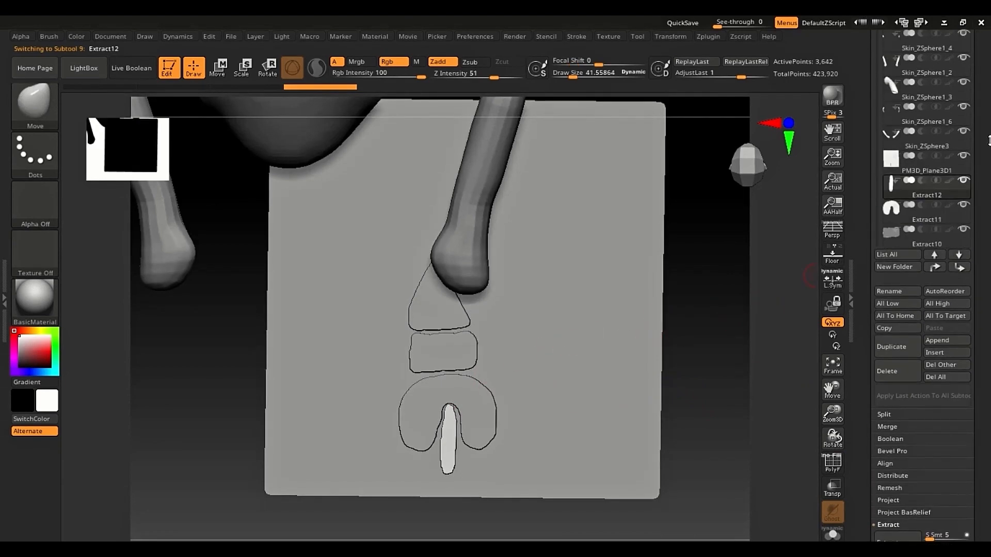
pyautogui.click(963, 161)
pyautogui.moveTo(779, 274); pyautogui.dragTo(428, 341)
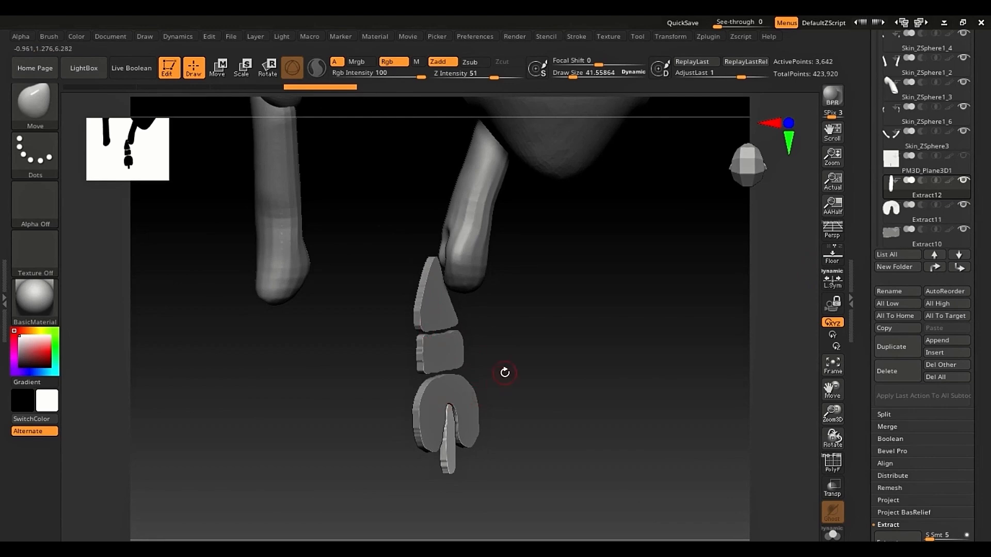
pyautogui.moveTo(505, 373); pyautogui.dragTo(454, 380)
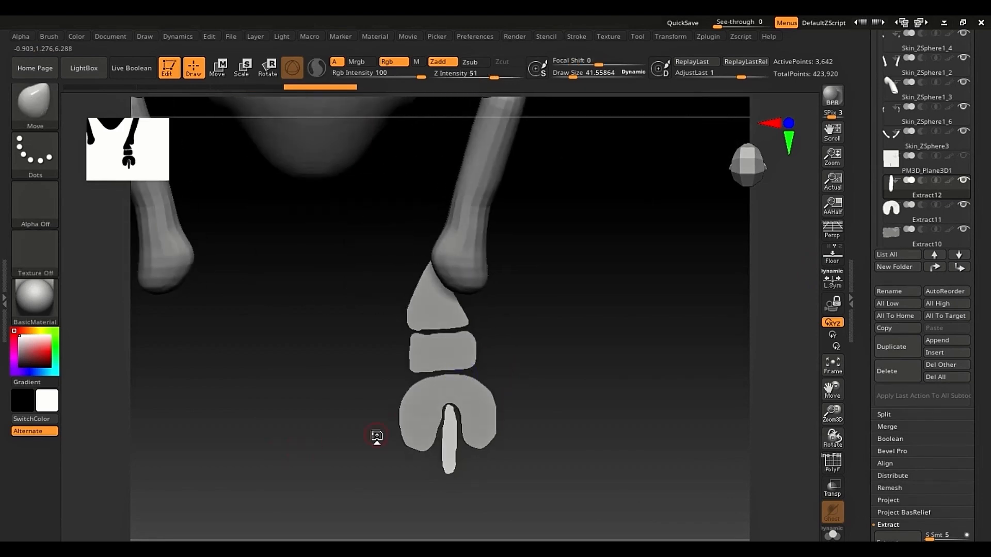
# - Restore the stored front view, raise see-through to 90, and fit the horseshoe-shaped foot segment to the reference with the Move brush
pyautogui.click(109, 36)
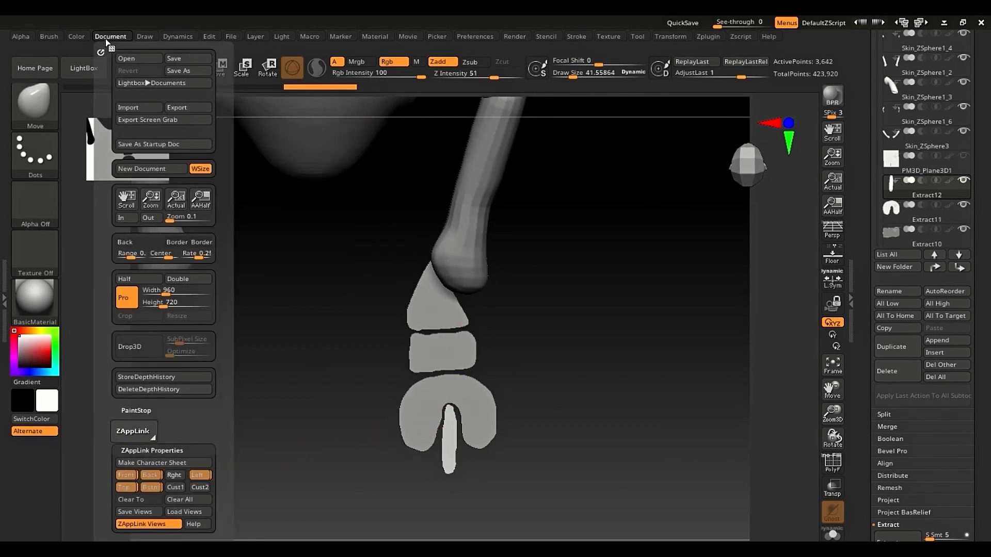
pyautogui.click(126, 475)
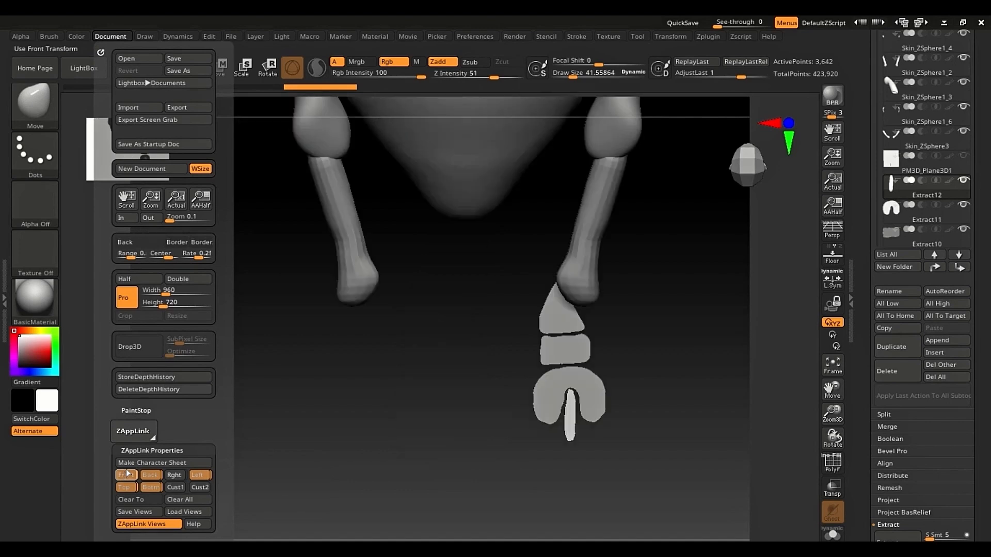
pyautogui.moveTo(718, 23); pyautogui.dragTo(747, 21)
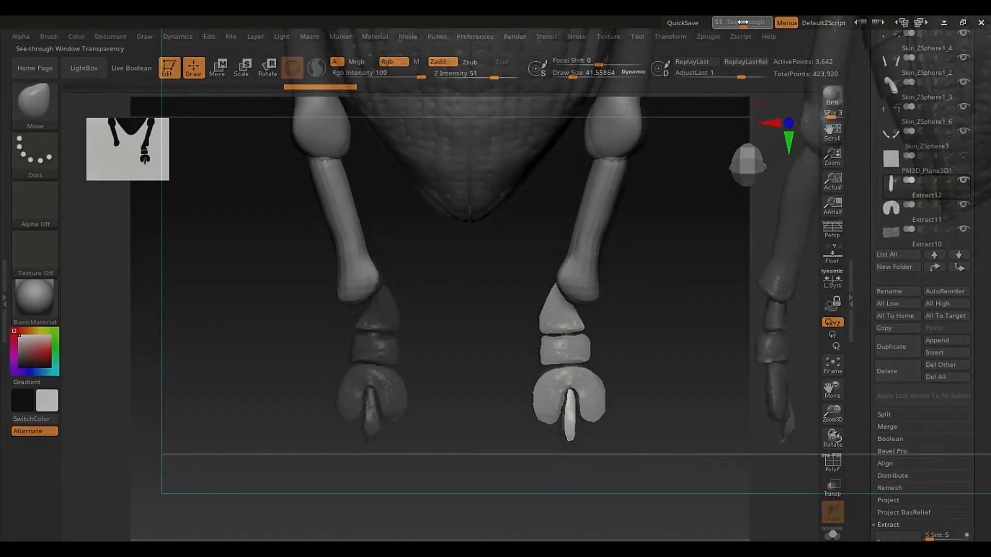
pyautogui.keyDown('alt'); pyautogui.click(581, 392); pyautogui.keyUp('alt')
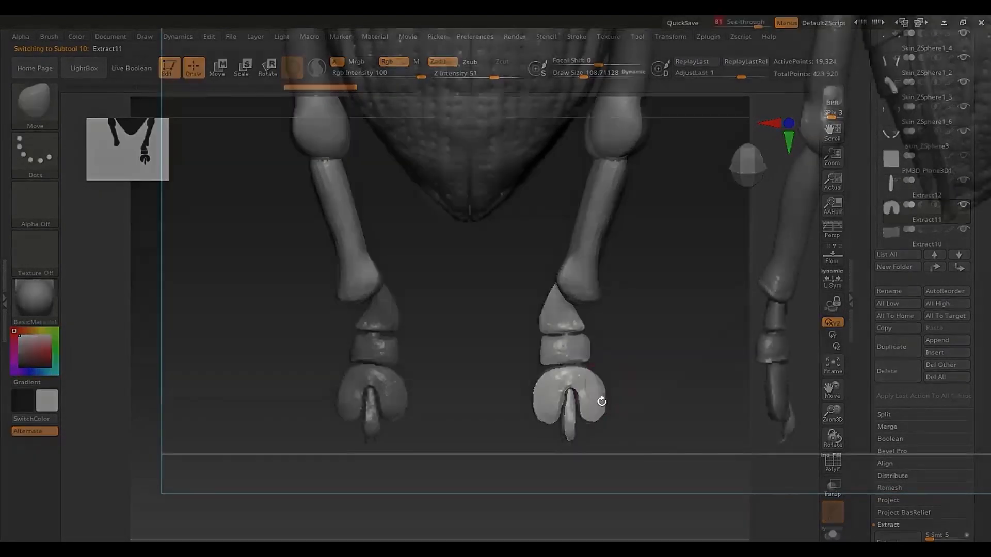
pyautogui.press('[')
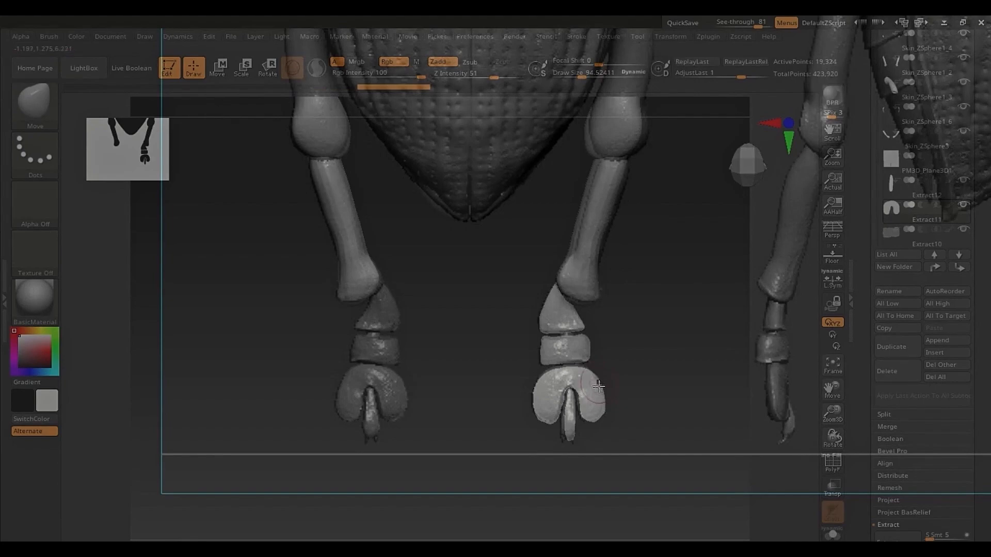
pyautogui.press(']')
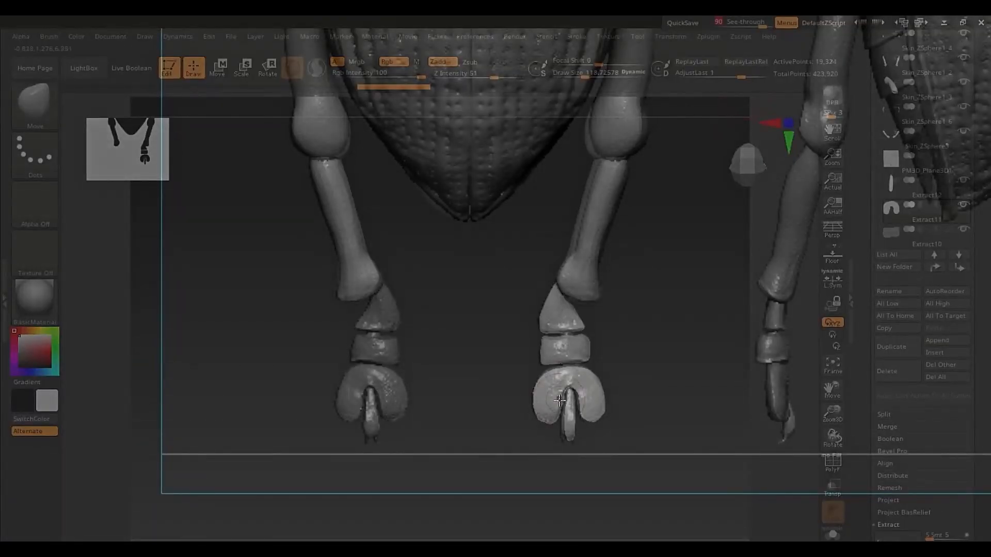
# - Fit the rectangular middle segment and the claw to the reference with the Move brush, and return see-through to 0
pyautogui.keyDown('alt'); pyautogui.click(578, 349); pyautogui.keyUp('alt')
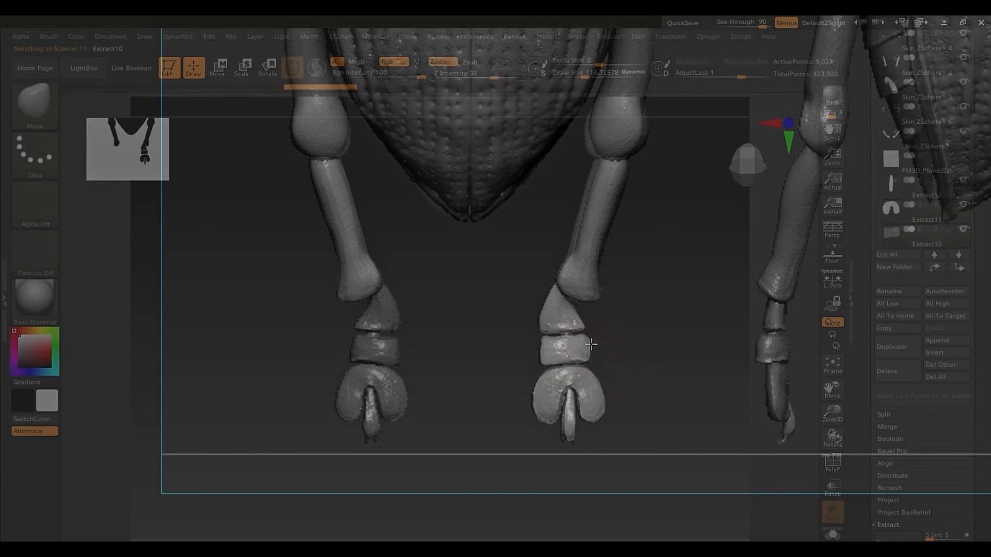
pyautogui.keyDown('alt'); pyautogui.click(570, 429); pyautogui.keyUp('alt')
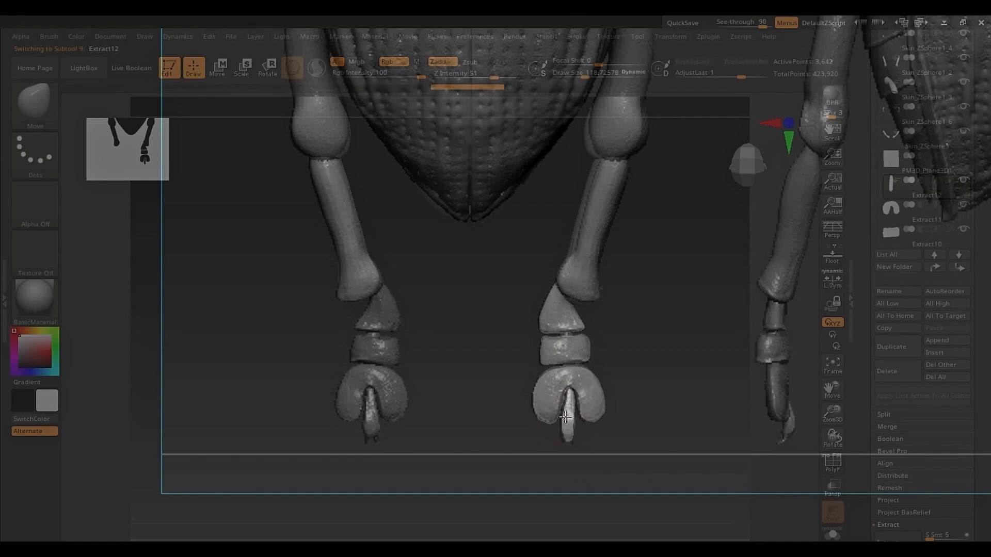
pyautogui.press('s')
pyautogui.moveTo(565, 397); pyautogui.dragTo(572, 395)
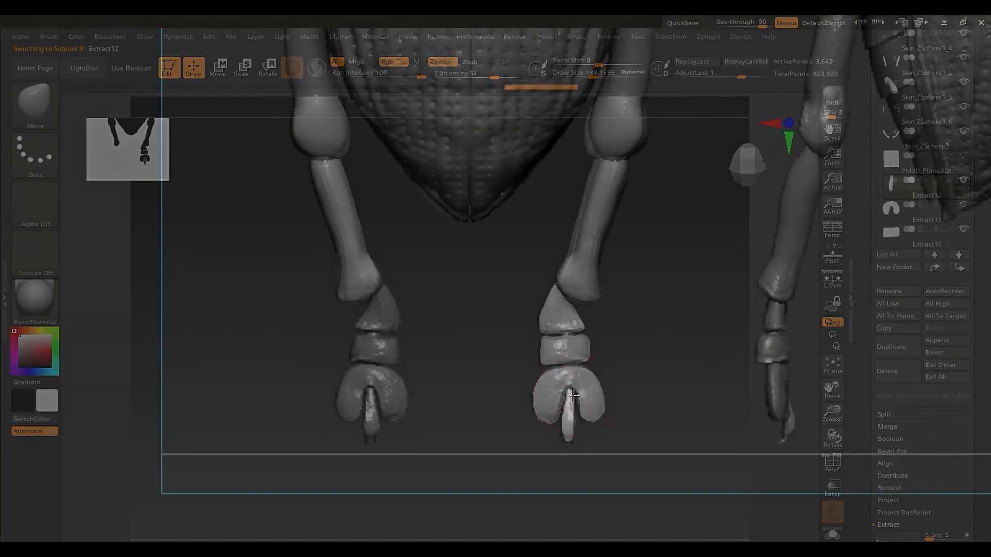
pyautogui.keyDown('alt'); pyautogui.click(555, 402); pyautogui.keyUp('alt')
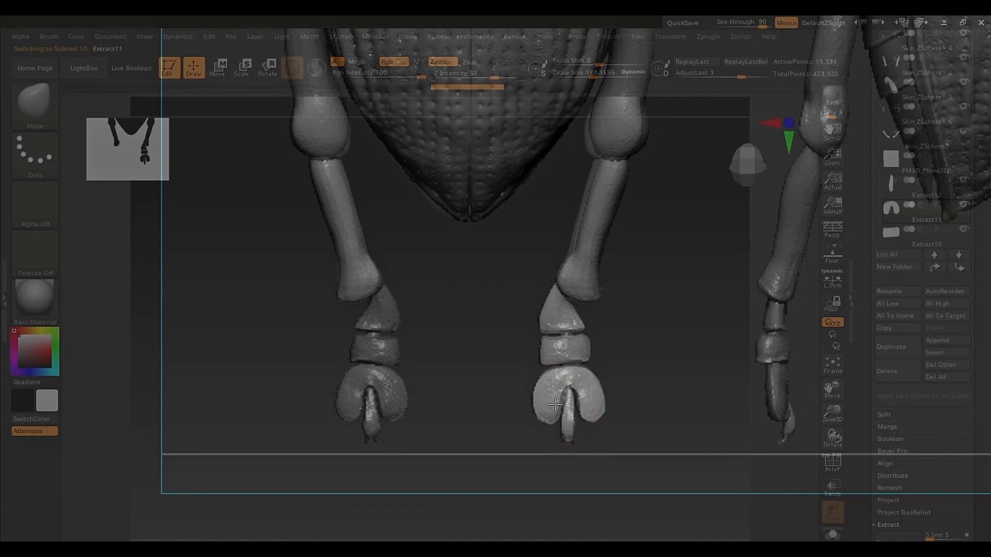
pyautogui.moveTo(759, 22); pyautogui.dragTo(718, 22)
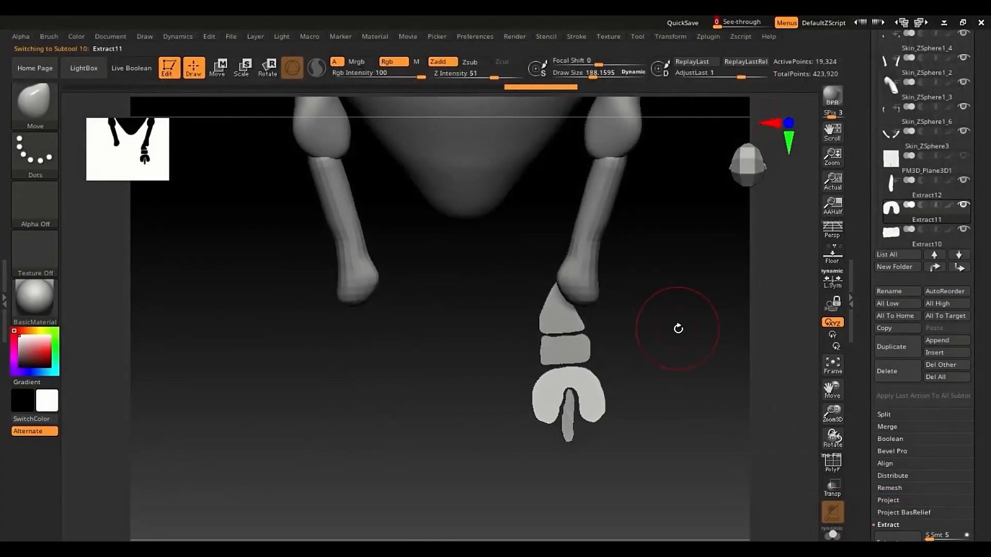
pyautogui.moveTo(678, 329)
pyautogui.mouseDown()
pyautogui.moveTo(599, 343)
pyautogui.moveTo(682, 327)
pyautogui.mouseUp()
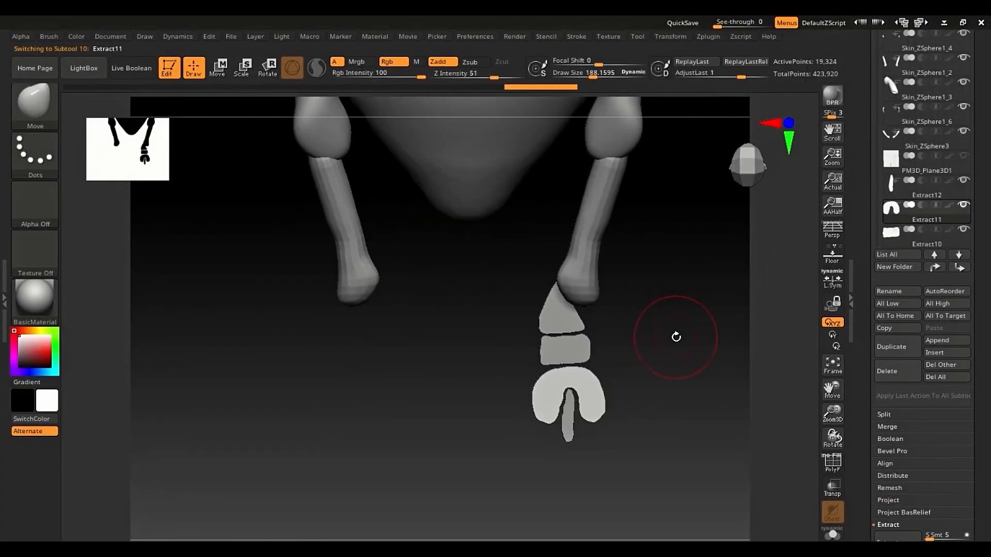
# - Switch to the reference image viewer, set its window mode to Always On Top, and return to ZBrush
pyautogui.hotkey('alt', 'Tab')
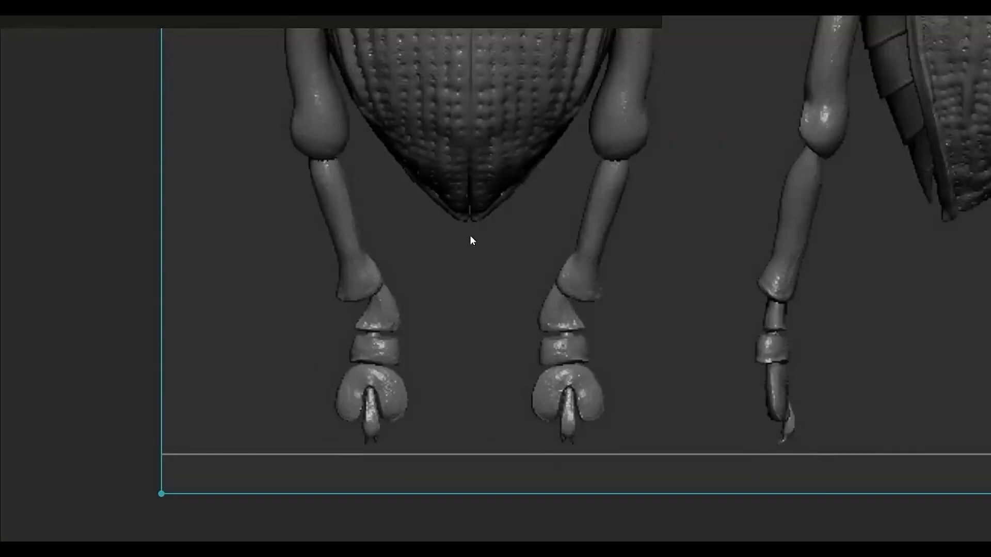
pyautogui.rightClick(453, 197)
pyautogui.moveTo(484, 331)
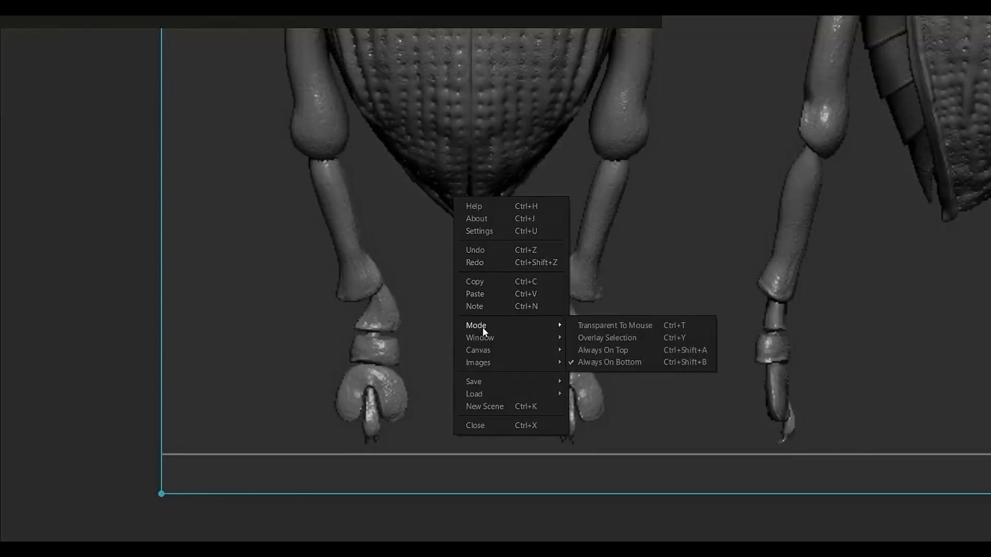
pyautogui.click(599, 350)
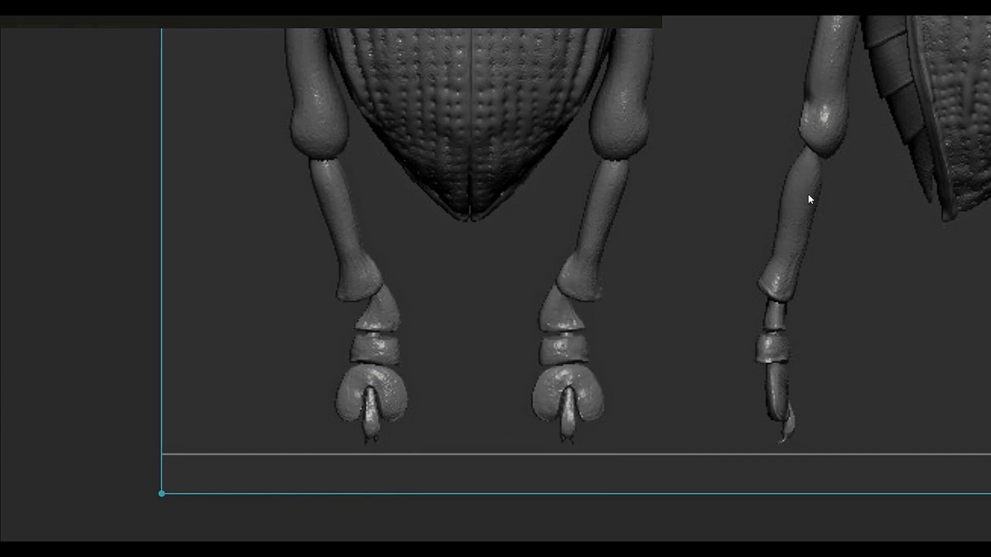
pyautogui.hotkey('alt', 'Tab')
# - Shrink the floating reference window and place it beside the model, framed on the beetle's two hind feet
pyautogui.moveTo(504, 271); pyautogui.dragTo(524, 289, button='right')
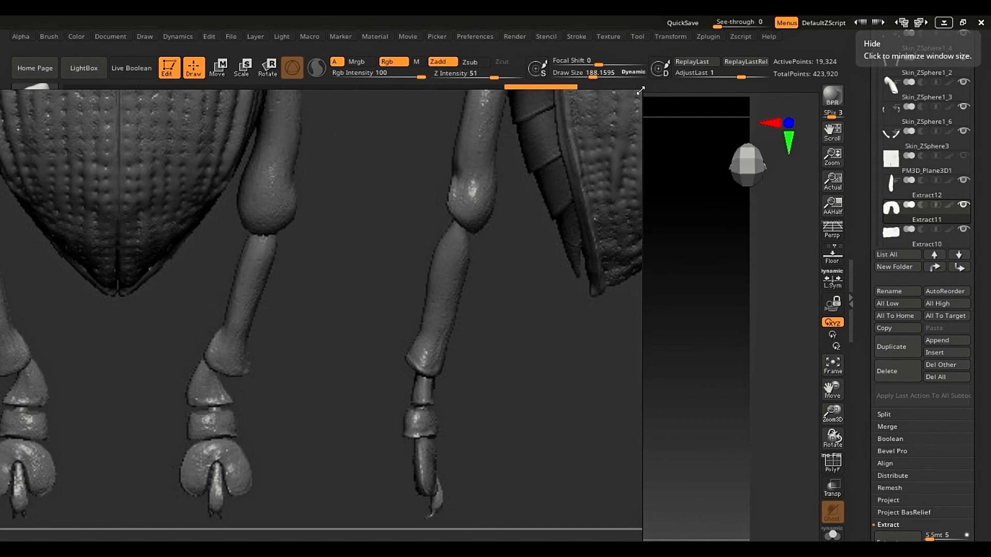
pyautogui.moveTo(641, 91); pyautogui.dragTo(288, 283)
pyautogui.moveTo(236, 406); pyautogui.dragTo(443, 192, button='right')
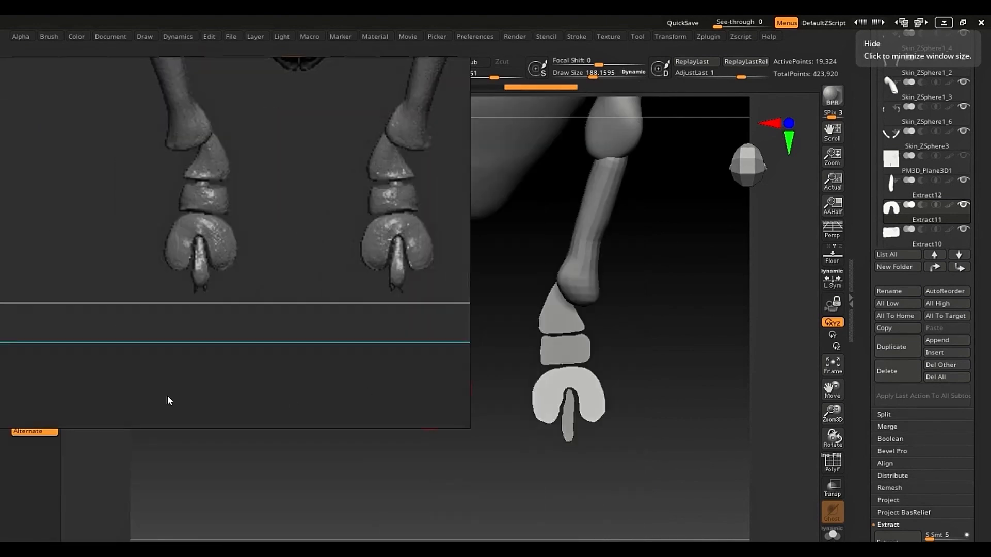
pyautogui.moveTo(170, 401); pyautogui.dragTo(540, 344, button='right')
pyautogui.moveTo(194, 267); pyautogui.dragTo(475, 290)
pyautogui.moveTo(666, 328); pyautogui.dragTo(174, 380, button='right')
pyautogui.moveTo(162, 331); pyautogui.dragTo(157, 387, button='middle')
pyautogui.moveTo(437, 386); pyautogui.dragTo(413, 376)
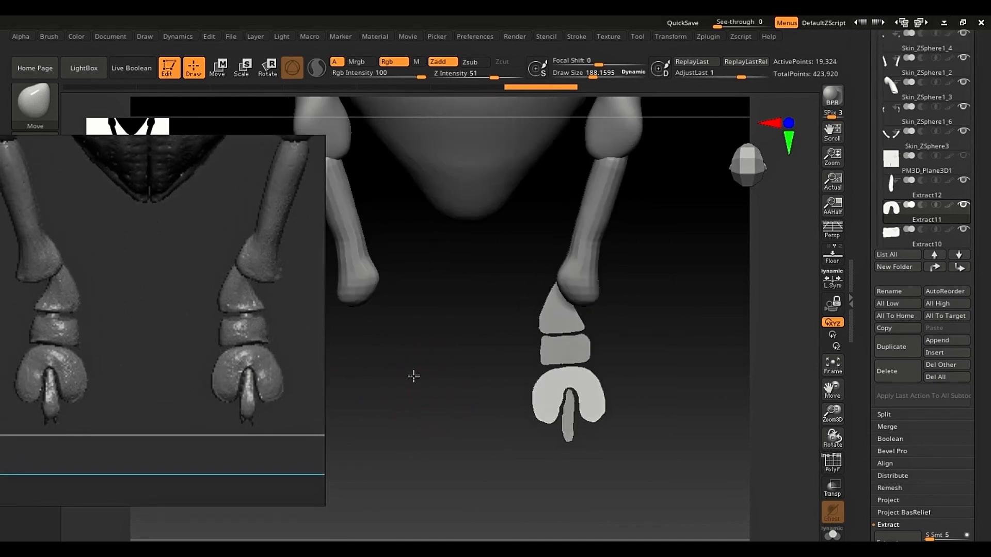
# - Check the four extracted foot pieces one at a time against the reference, from the triangular segment down to the claw
pyautogui.keyDown('ctrl'); pyautogui.moveTo(546, 362); pyautogui.dragTo(571, 509, button='right'); pyautogui.keyUp('ctrl')
pyautogui.keyDown('alt'); pyautogui.moveTo(573, 412); pyautogui.dragTo(477, 374, button='right'); pyautogui.keyUp('alt')
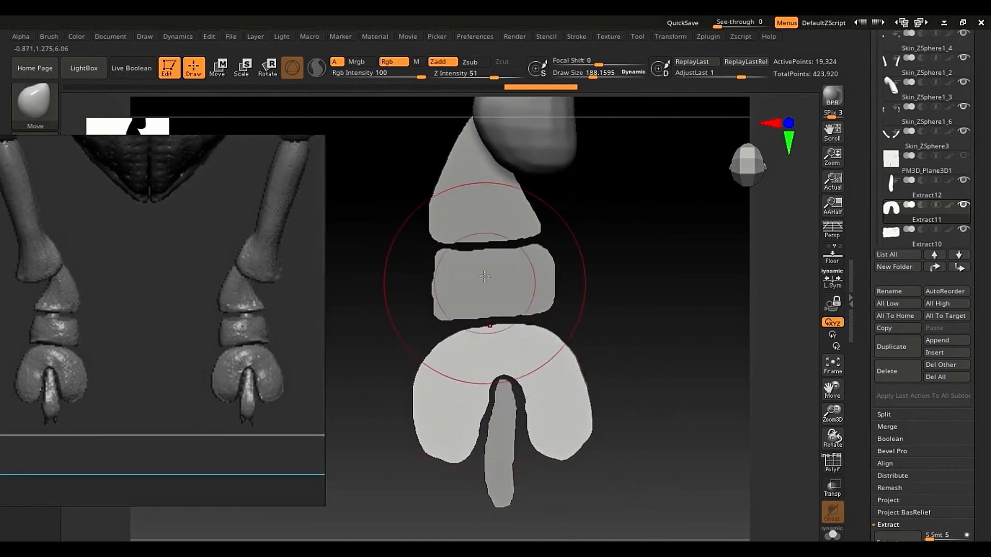
pyautogui.keyDown('alt'); pyautogui.click(480, 219); pyautogui.keyUp('alt')
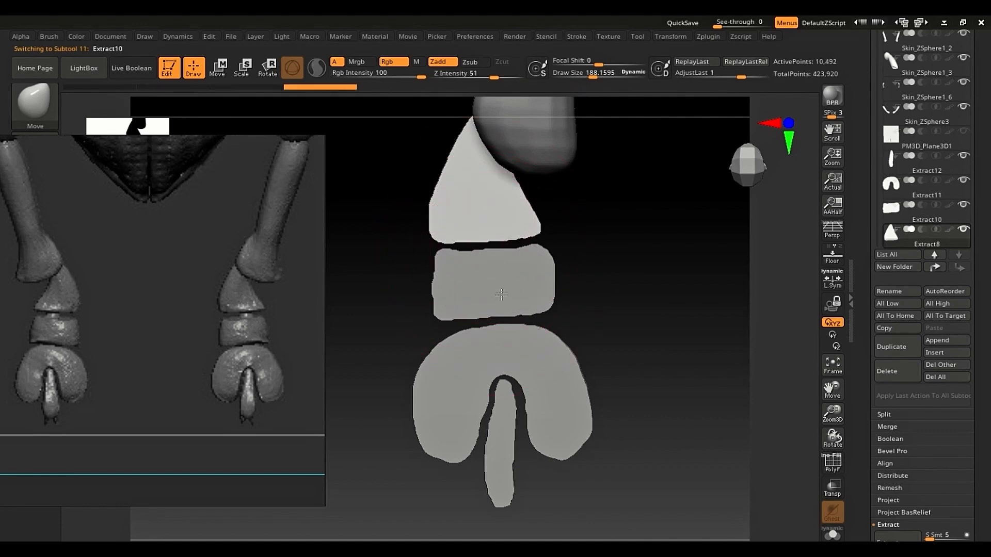
pyautogui.keyDown('alt'); pyautogui.click(488, 281); pyautogui.keyUp('alt')
pyautogui.keyDown('alt'); pyautogui.click(502, 355); pyautogui.keyUp('alt')
pyautogui.keyDown('alt'); pyautogui.click(499, 418); pyautogui.keyUp('alt')
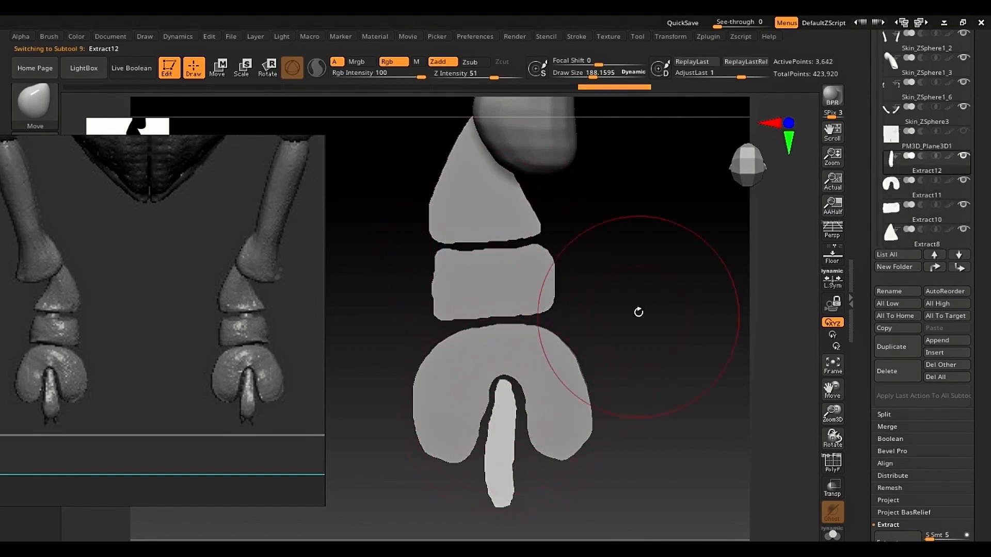
pyautogui.scroll(1, 868, 139)
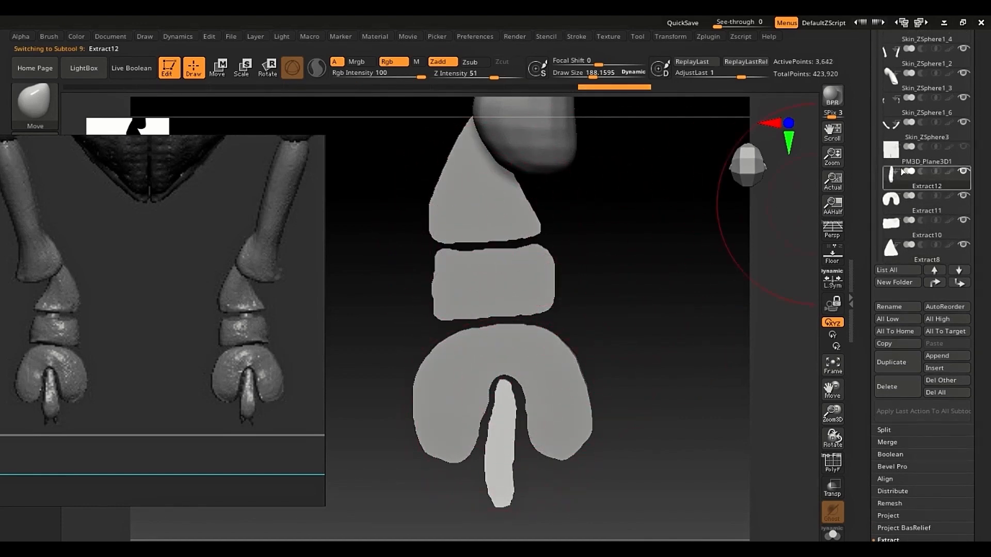
# - Merge the claw subtool down into the horseshoe-shaped segment and accept the non-undoable operation
pyautogui.moveTo(891, 168)
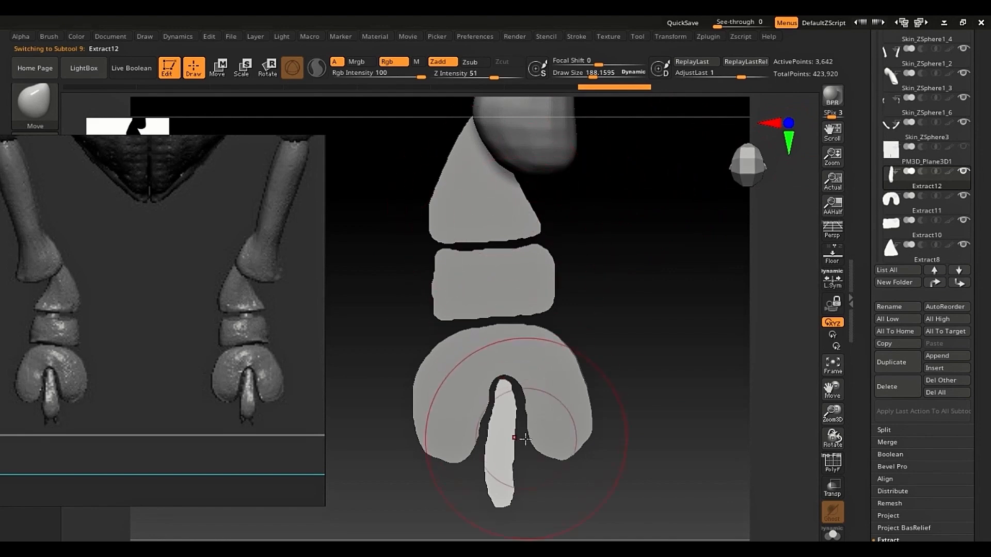
pyautogui.moveTo(914, 187)
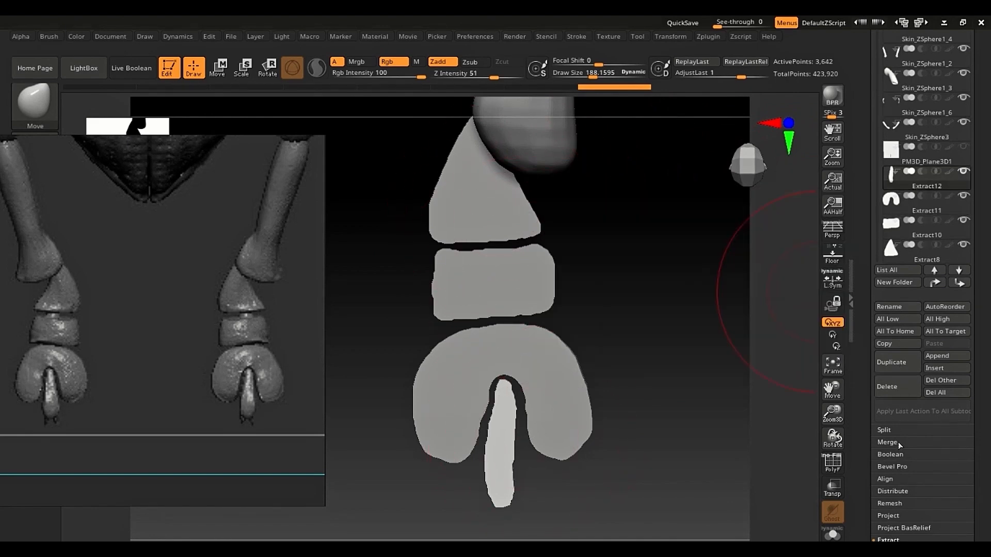
pyautogui.press('shift')
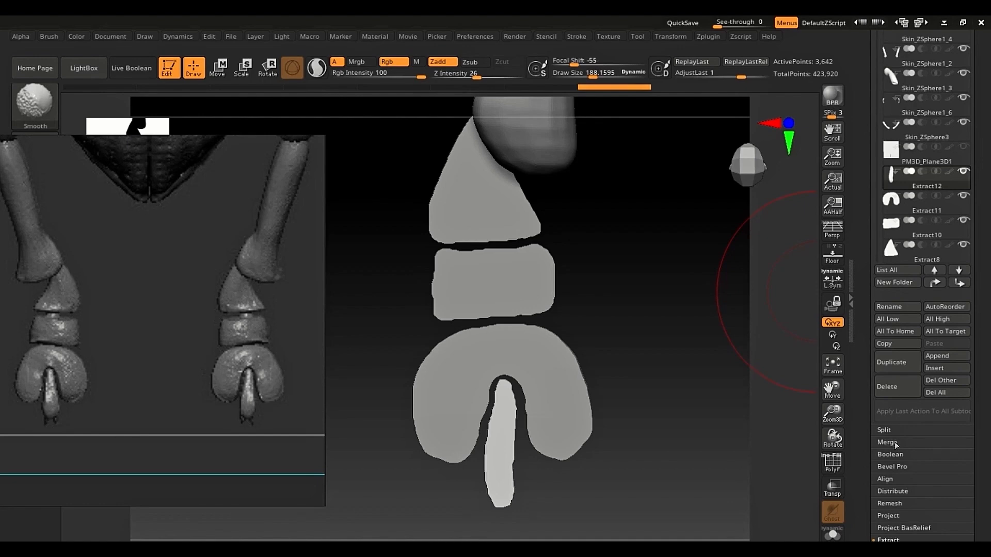
pyautogui.click(895, 443)
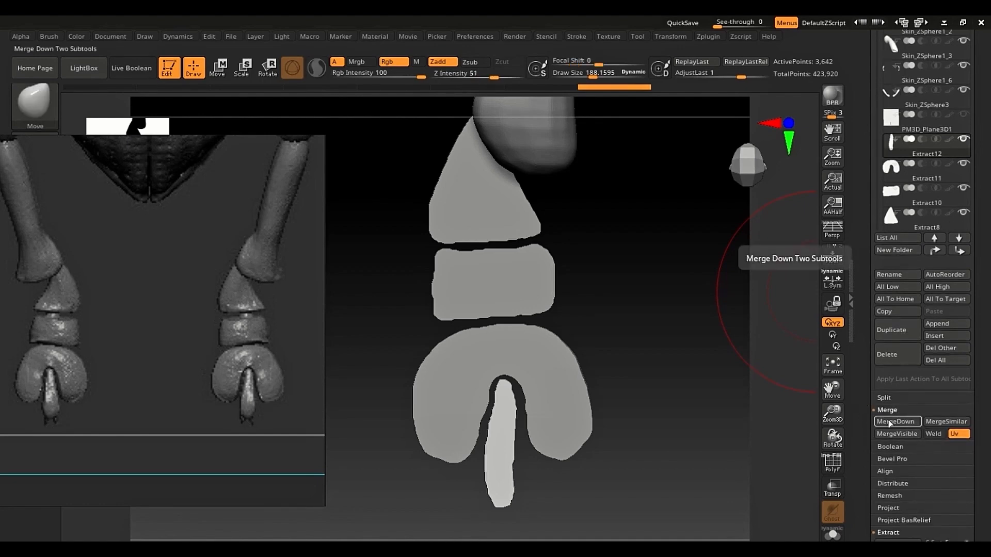
pyautogui.click(890, 422)
pyautogui.click(774, 448)
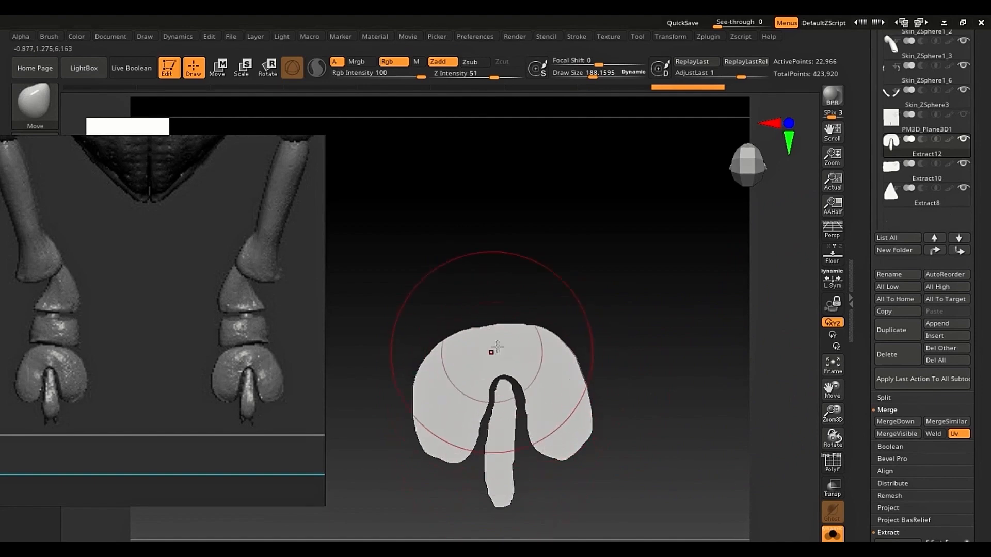
pyautogui.hotkey('shift', 'f')
pyautogui.hotkey('shift', 'f')
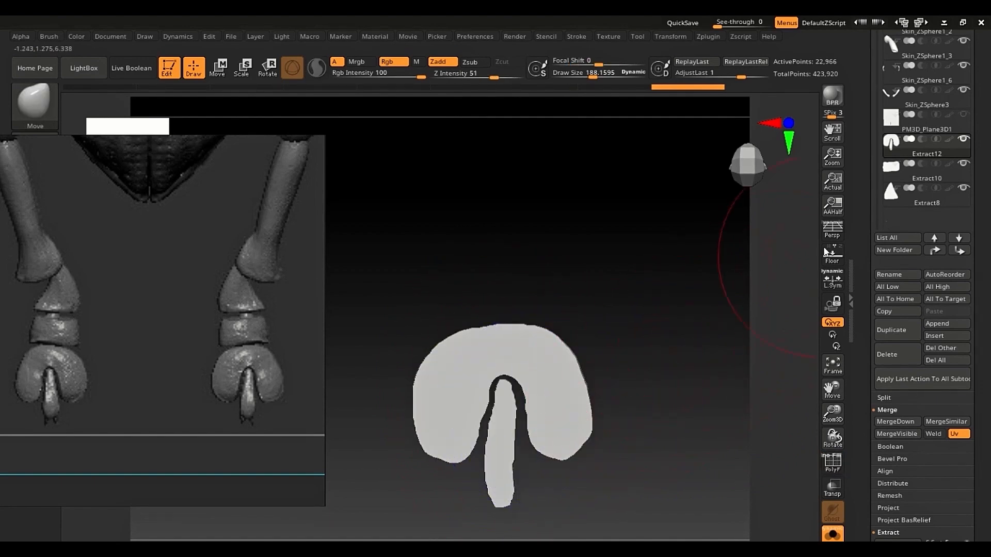
# - Merge the combined claw and horseshoe subtool down with the rectangular middle segment
pyautogui.click(904, 423)
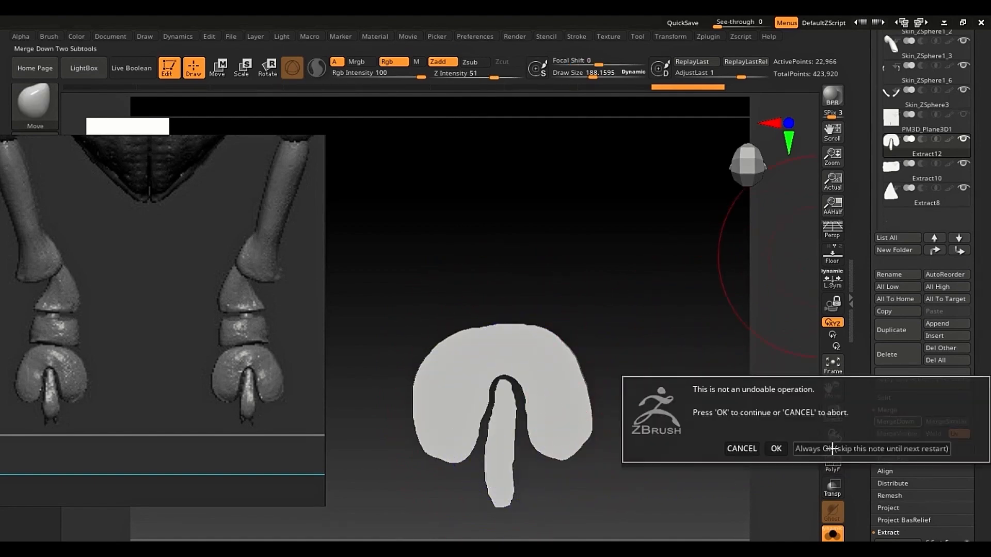
pyautogui.click(775, 448)
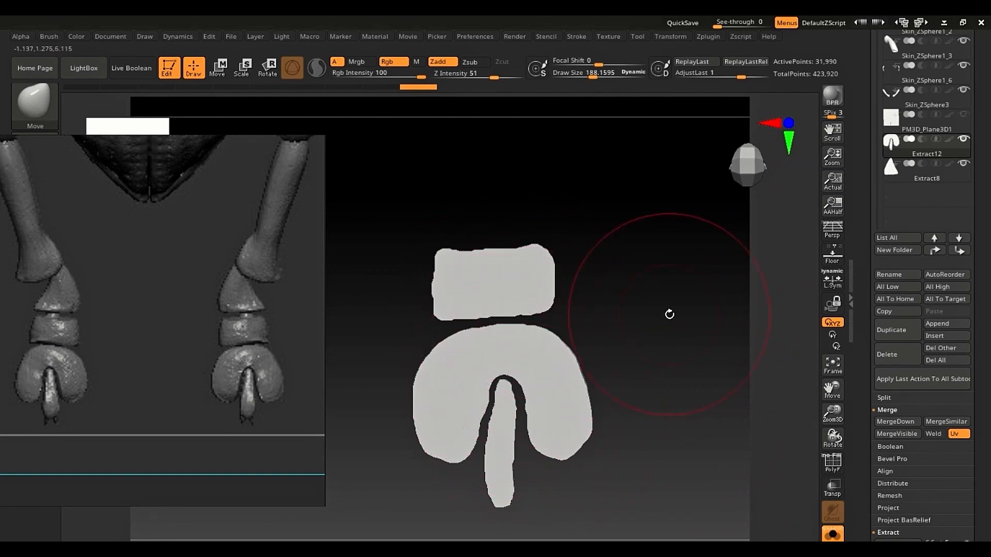
pyautogui.press('shift')
pyautogui.keyDown('alt'); pyautogui.moveTo(684, 315); pyautogui.dragTo(681, 374); pyautogui.keyUp('alt')
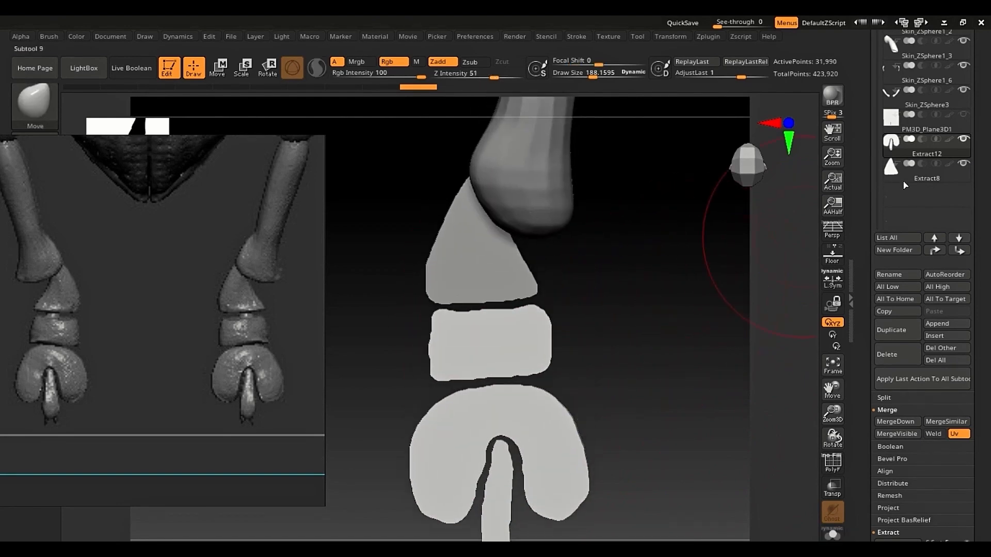
# - Reselect the combined foot subtool and merge it down with the triangular upper segment into a single subtool
pyautogui.moveTo(904, 150)
pyautogui.click(910, 168)
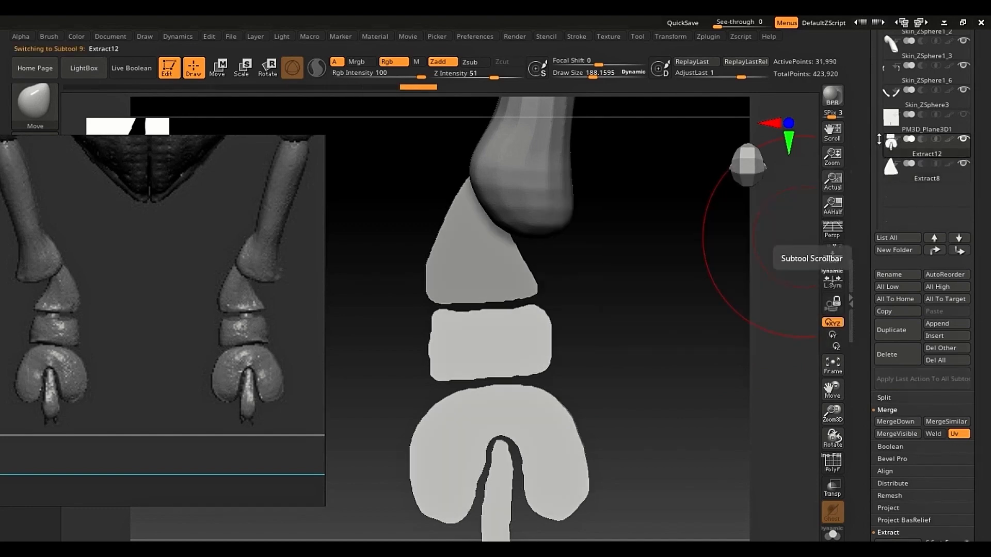
pyautogui.click(902, 152)
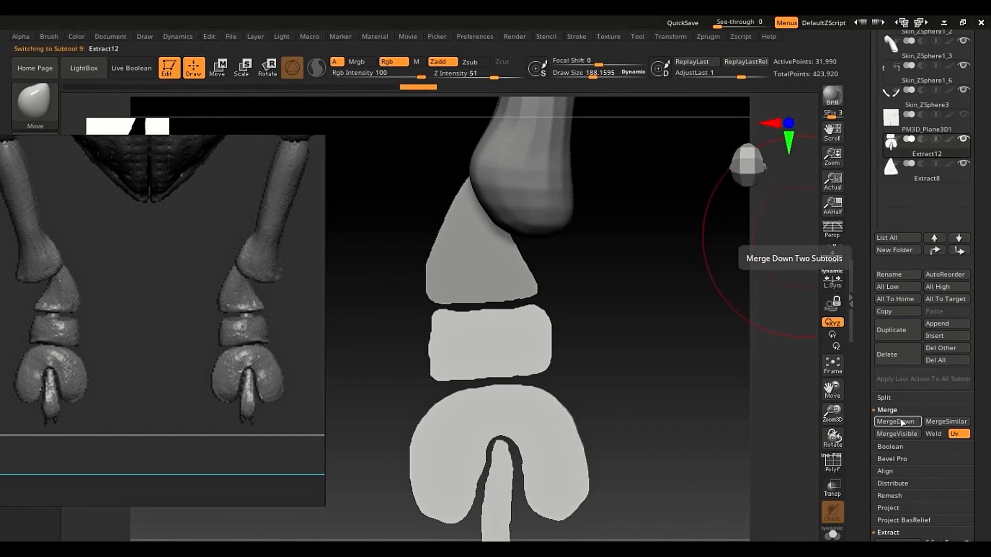
pyautogui.click(896, 421)
pyautogui.click(776, 448)
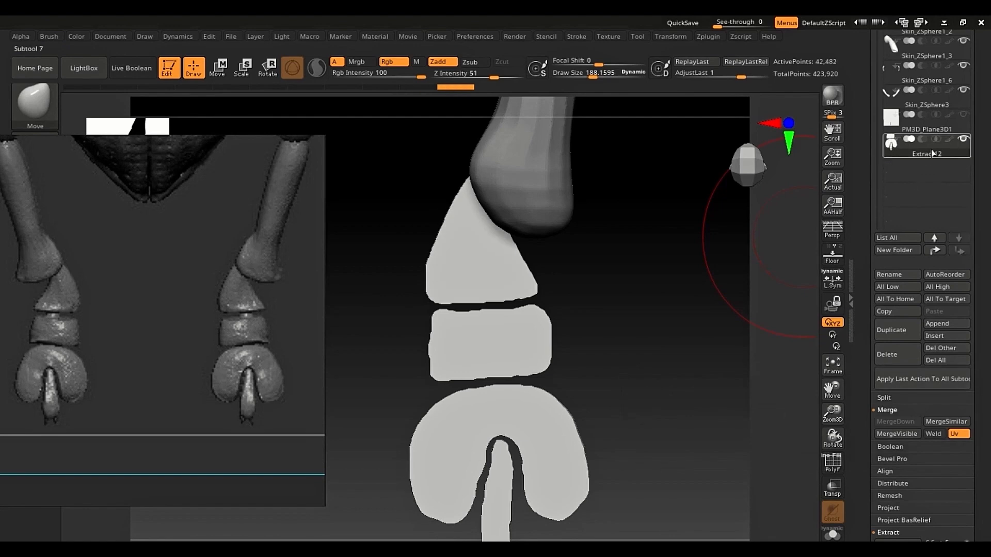
pyautogui.hotkey('shift', 's')
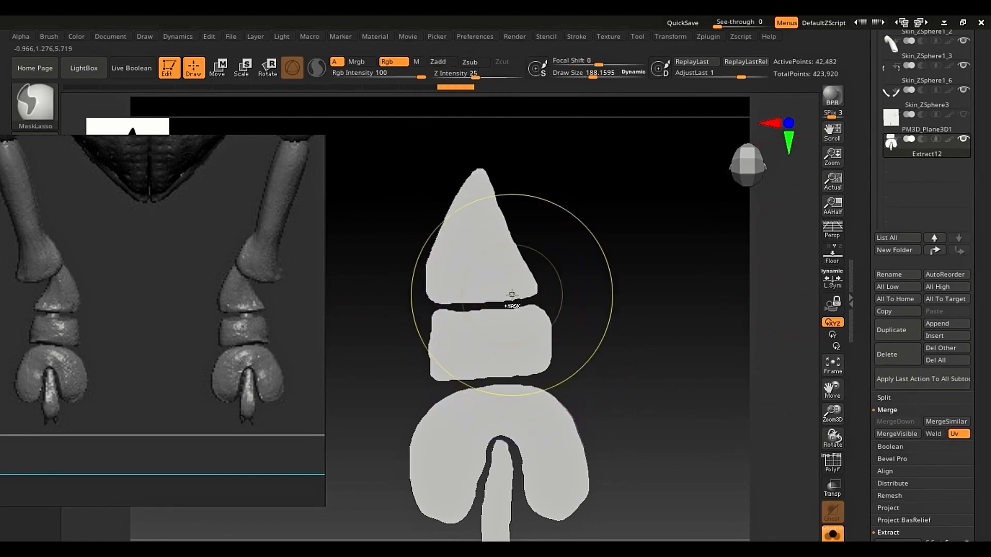
# - Mirror and weld the combined foot to the opposite side, and move the reference image clear of the two feet
pyautogui.keyDown('ctrl'); pyautogui.moveTo(511, 295); pyautogui.dragTo(488, 358, button='right'); pyautogui.keyUp('ctrl')
pyautogui.hotkey('shift', 'f')
pyautogui.hotkey('shift', 'f')
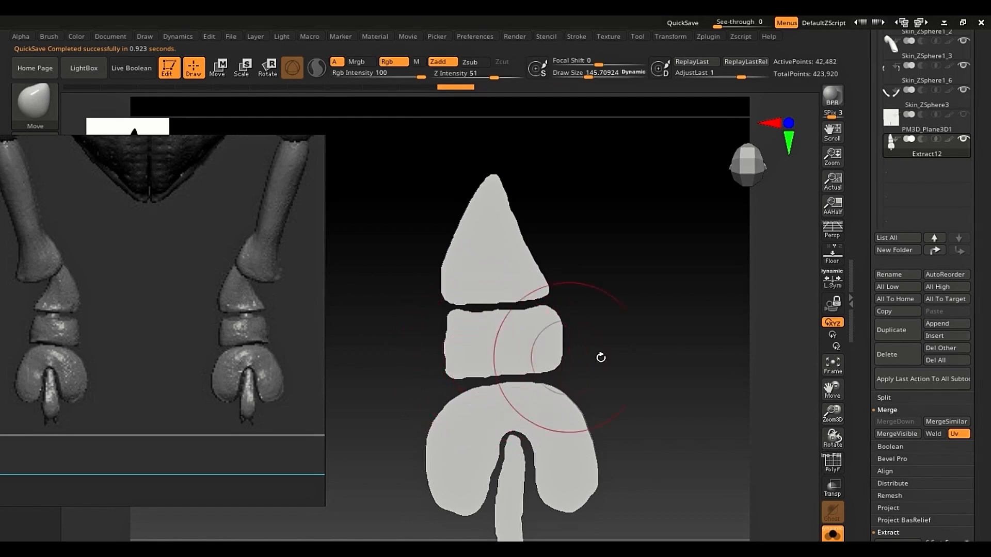
pyautogui.moveTo(862, 422); pyautogui.dragTo(866, 257)
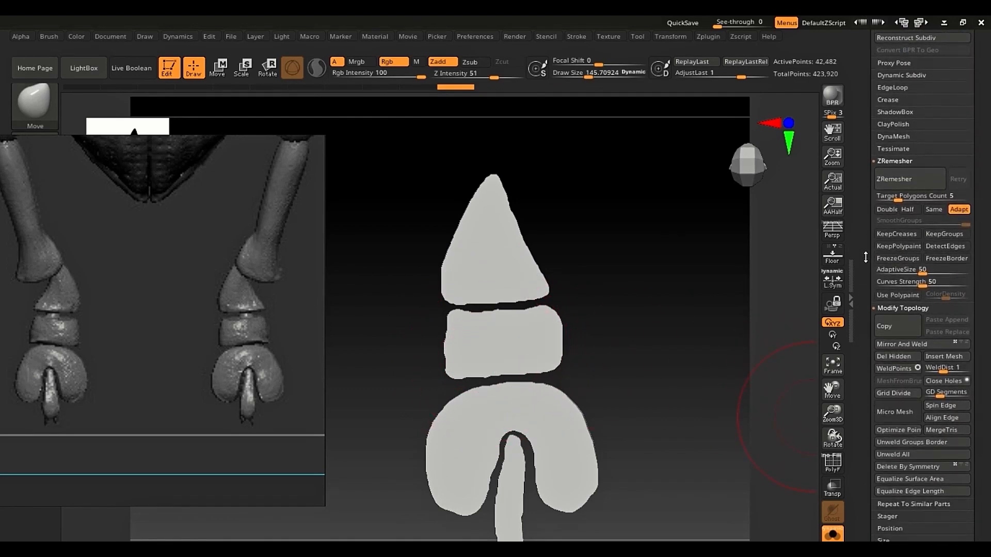
pyautogui.click(909, 345)
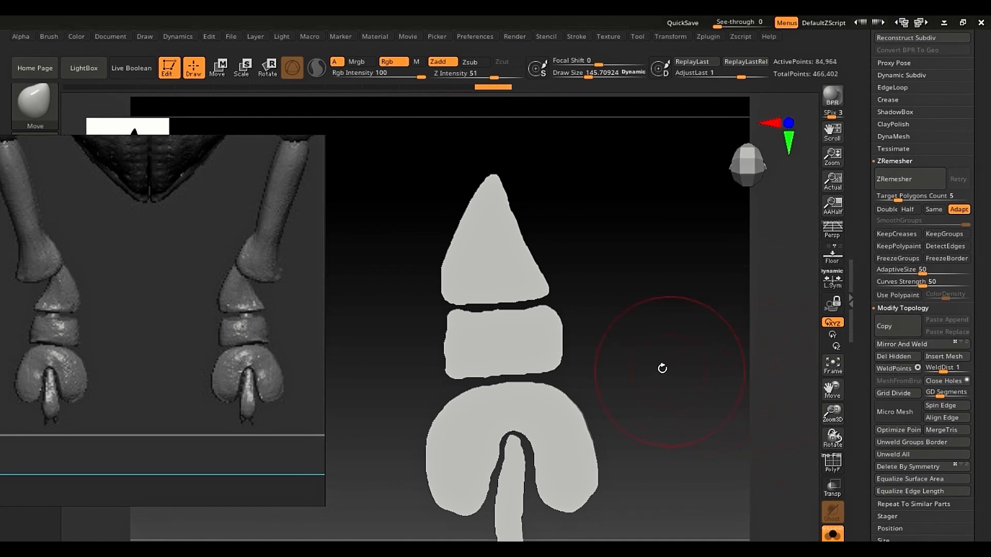
pyautogui.keyDown('alt'); pyautogui.moveTo(461, 519); pyautogui.dragTo(588, 323); pyautogui.keyUp('alt')
pyautogui.keyDown('ctrl'); pyautogui.moveTo(585, 281); pyautogui.dragTo(578, 375, button='right'); pyautogui.keyUp('ctrl')
pyautogui.moveTo(252, 292); pyautogui.dragTo(103, 308, button='right')
pyautogui.moveTo(409, 303); pyautogui.dragTo(413, 303)
# - Try to ZRemesh the mirrored feet with a target polygon count of about 1.52 and inspect the wireframe
pyautogui.moveTo(859, 181); pyautogui.dragTo(862, 218)
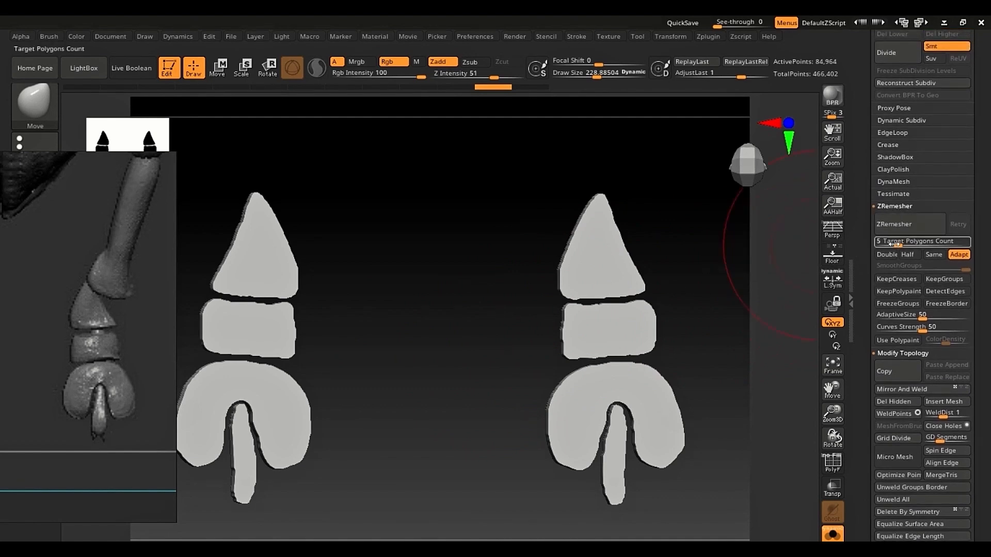
pyautogui.moveTo(891, 244); pyautogui.dragTo(887, 244)
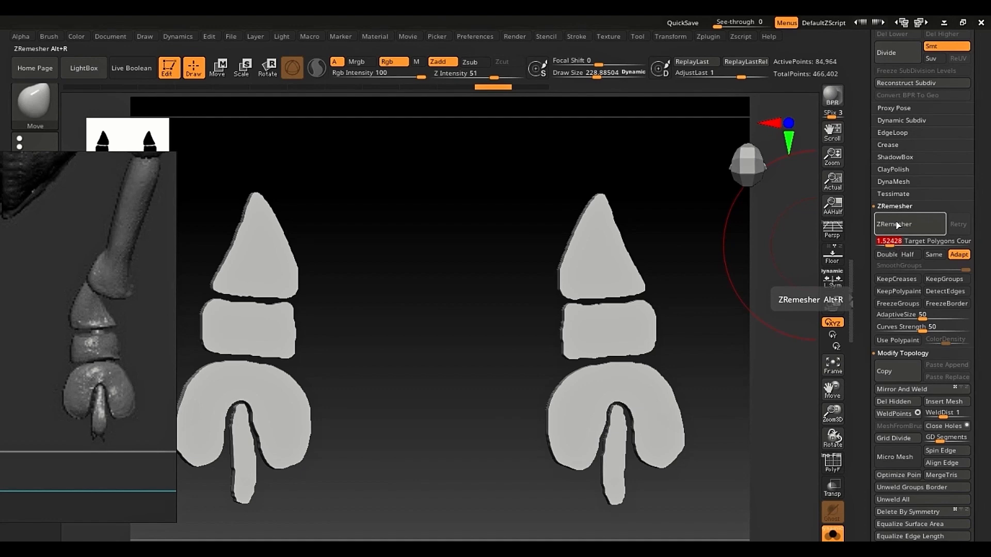
pyautogui.click(898, 226)
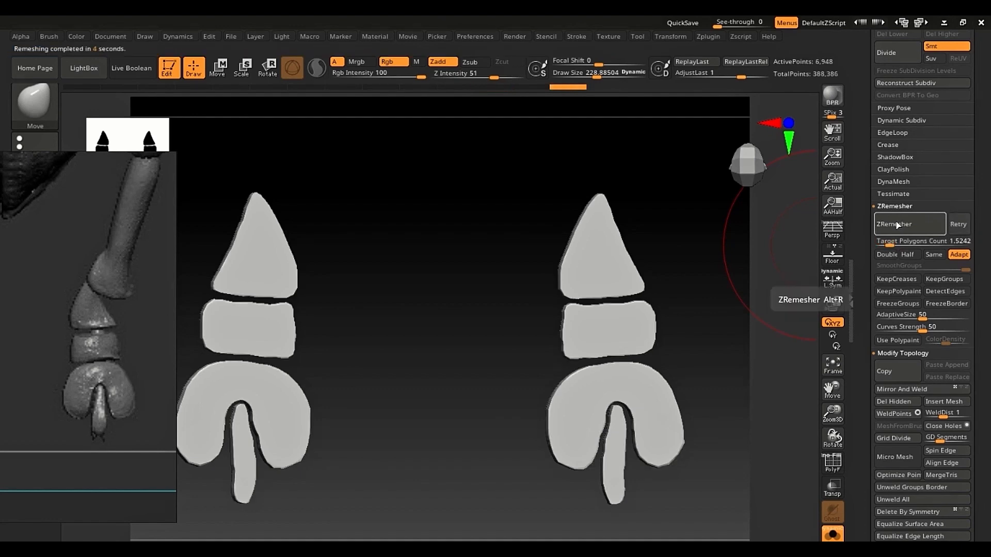
pyautogui.hotkey('shift', 'f')
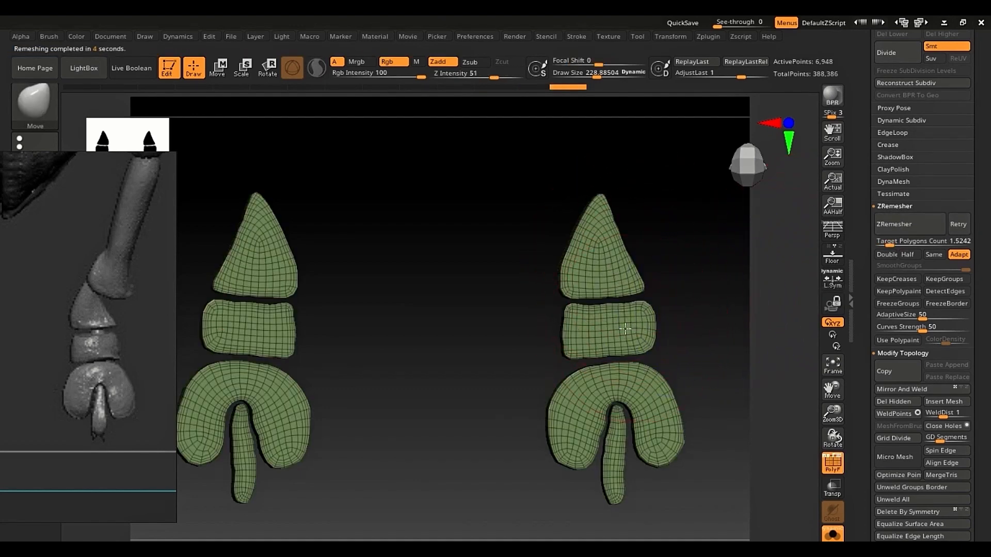
pyautogui.moveTo(624, 327)
pyautogui.mouseDown(button='right')
pyautogui.moveTo(540, 330)
pyautogui.moveTo(626, 327)
pyautogui.mouseUp(button='right')
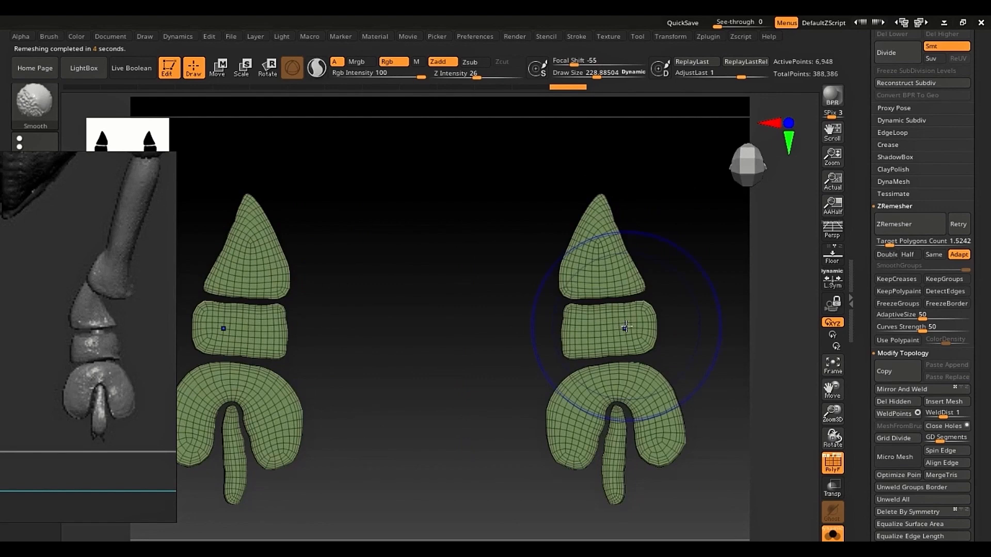
# - Hide the wireframe and undo the remesh of the feet
pyautogui.hotkey('shift', 'f')
pyautogui.press('s')
pyautogui.moveTo(624, 327); pyautogui.dragTo(635, 327)
pyautogui.hotkey('ctrl', 'z')
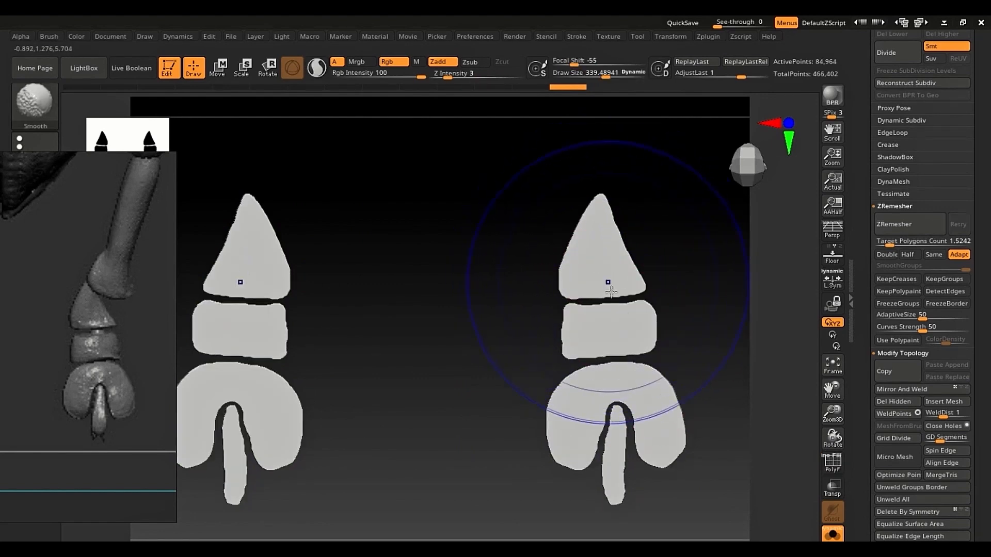
# - Smooth the mirrored foot pieces from the triangular segment down to the claw with the enlarged Smooth brush
pyautogui.keyDown('shift'); pyautogui.moveTo(611, 292); pyautogui.dragTo(605, 413); pyautogui.keyUp('shift')
pyautogui.moveTo(610, 451)
pyautogui.keyDown('shift'); pyautogui.mouseDown()
pyautogui.moveTo(629, 475)
pyautogui.moveTo(649, 382)
pyautogui.moveTo(608, 413)
pyautogui.mouseUp(); pyautogui.keyUp('shift')
pyautogui.keyDown('shift'); pyautogui.moveTo(622, 355); pyautogui.dragTo(588, 230); pyautogui.keyUp('shift')
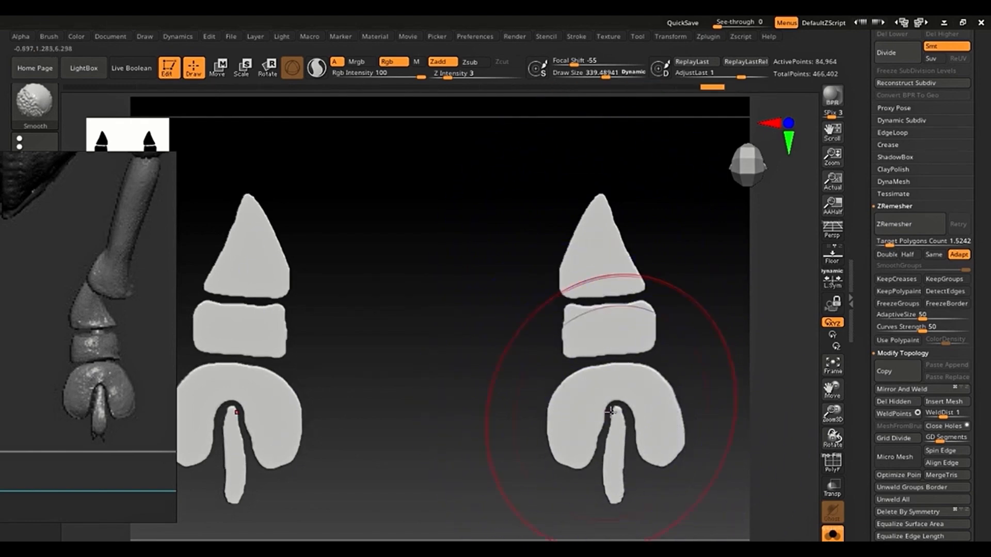
# - Switch to the Inflat brush at a draw size of about 394, try it on the foot pieces and undo the strokes
pyautogui.press('s')
pyautogui.moveTo(610, 416)
pyautogui.mouseDown()
pyautogui.moveTo(626, 359)
pyautogui.moveTo(619, 330)
pyautogui.mouseUp()
pyautogui.press('b')
pyautogui.press('i')
pyautogui.press('n')
pyautogui.hotkey('ctrl', 'z')
pyautogui.hotkey('ctrl', 'z')
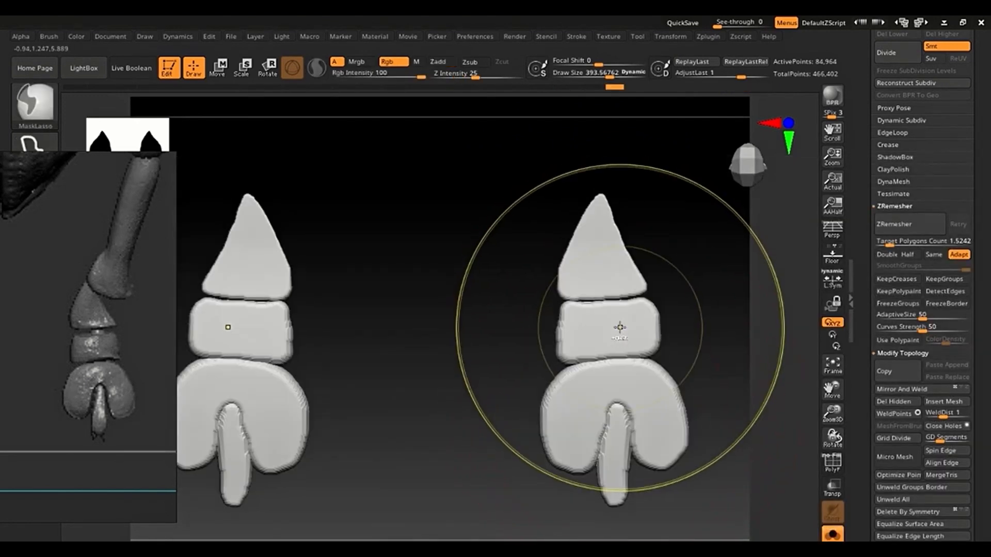
# - Lightly inflate the foot pieces with Inflat at Z intensity 1, enlarging the draw size to about 201
pyautogui.rightClick(620, 396)
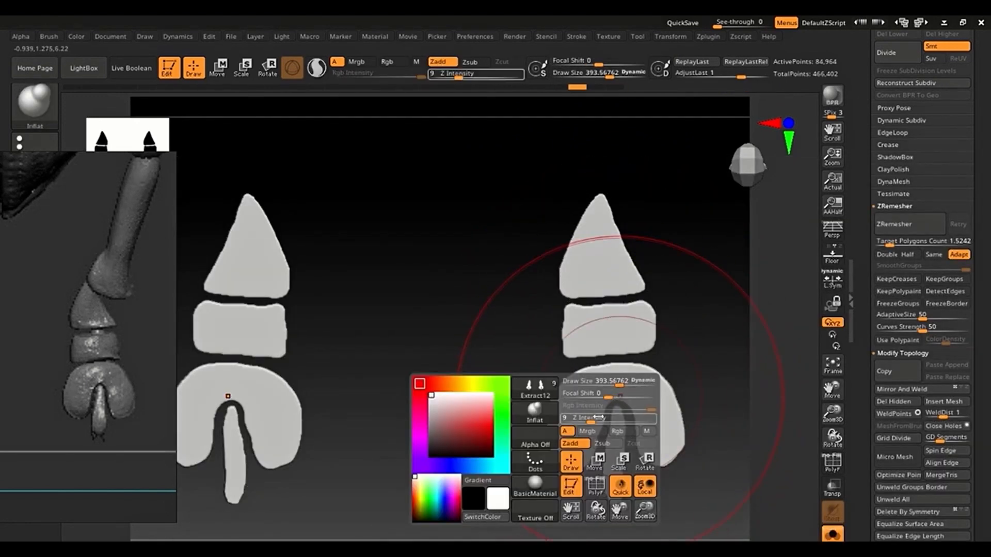
pyautogui.moveTo(575, 415)
pyautogui.mouseDown()
pyautogui.moveTo(610, 410)
pyautogui.moveTo(586, 406)
pyautogui.mouseUp()
pyautogui.press('s')
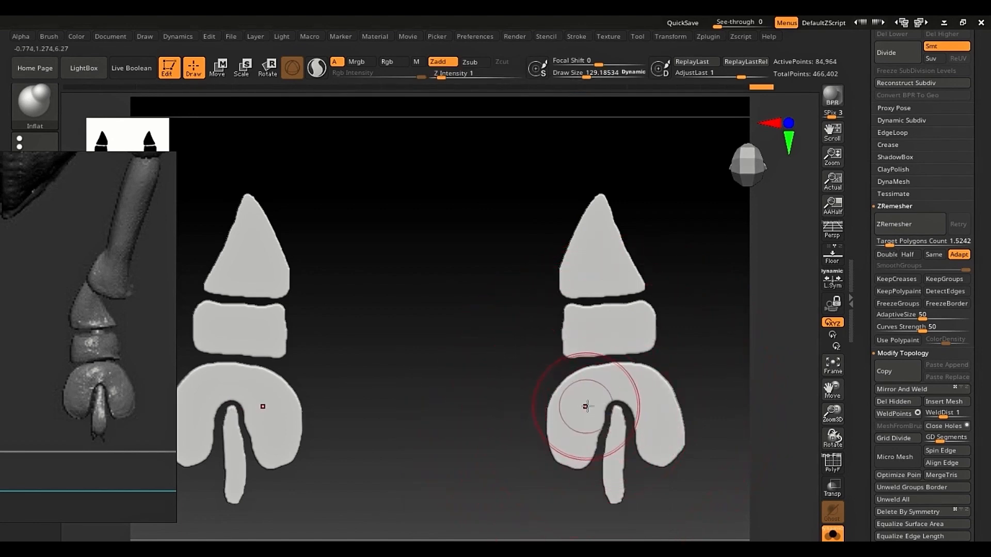
pyautogui.keyDown('ctrl'); pyautogui.moveTo(677, 440); pyautogui.dragTo(635, 314, button='right'); pyautogui.keyUp('ctrl')
pyautogui.press('s')
pyautogui.moveTo(617, 327); pyautogui.dragTo(671, 324)
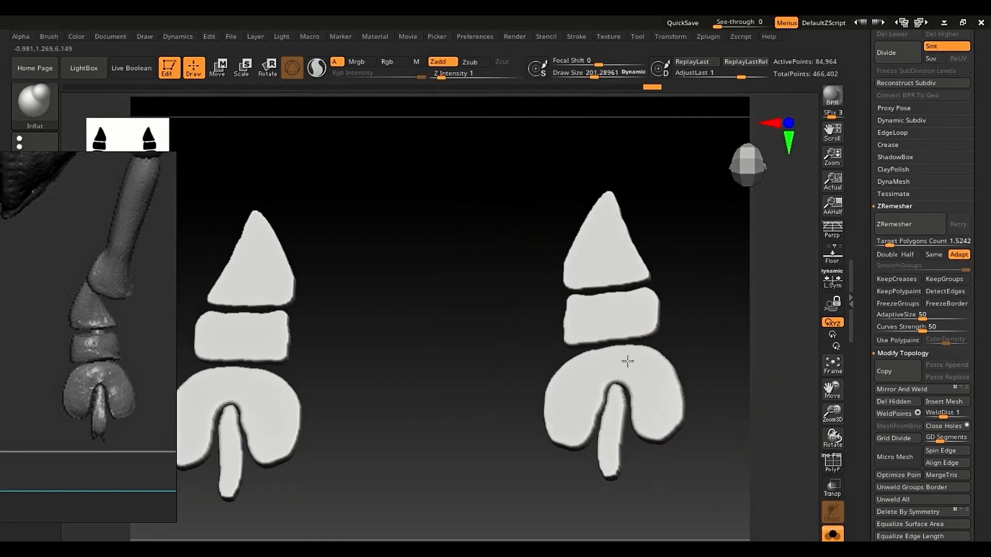
# - Set Inflat to Z intensity 5 and draw size about 51, and start puffing up one lobe of the horseshoe-shaped segment
pyautogui.press('s')
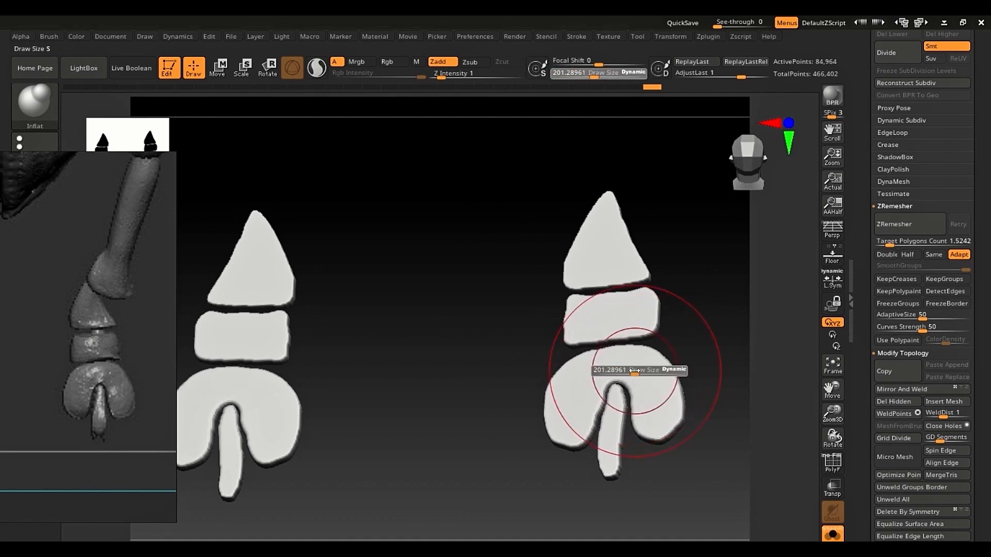
pyautogui.moveTo(615, 371); pyautogui.dragTo(616, 372)
pyautogui.press('space')
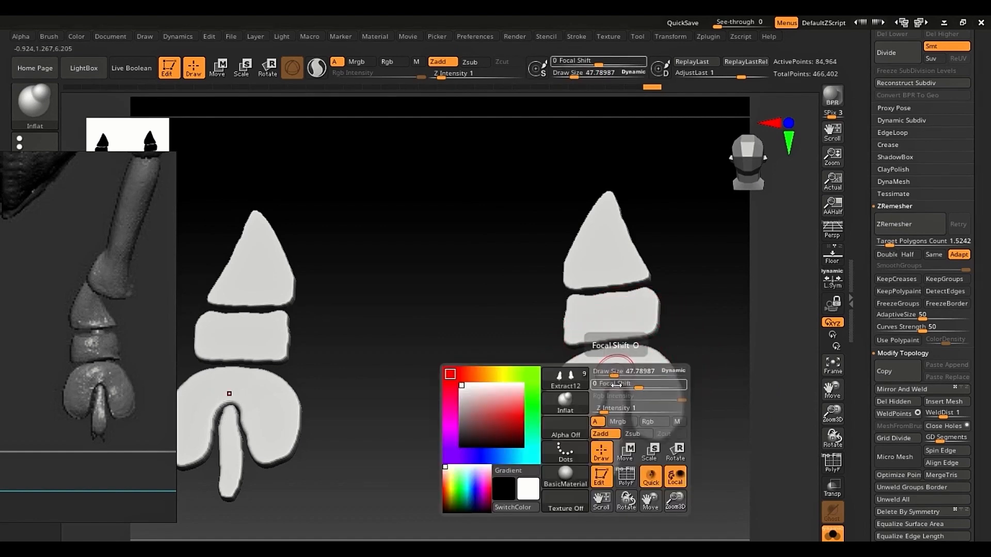
pyautogui.moveTo(607, 409); pyautogui.dragTo(613, 411)
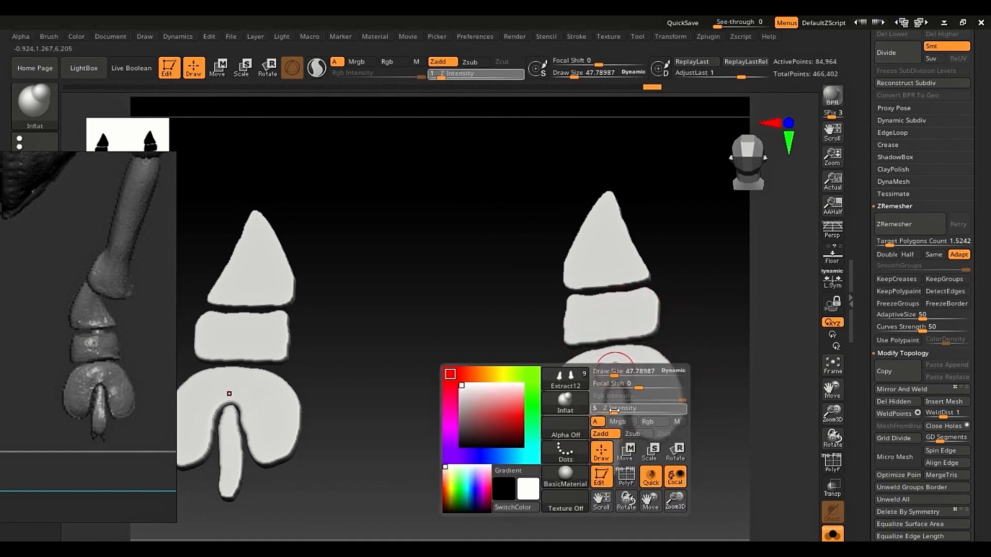
pyautogui.keyDown('ctrl'); pyautogui.moveTo(615, 411); pyautogui.dragTo(619, 345, button='right'); pyautogui.keyUp('ctrl')
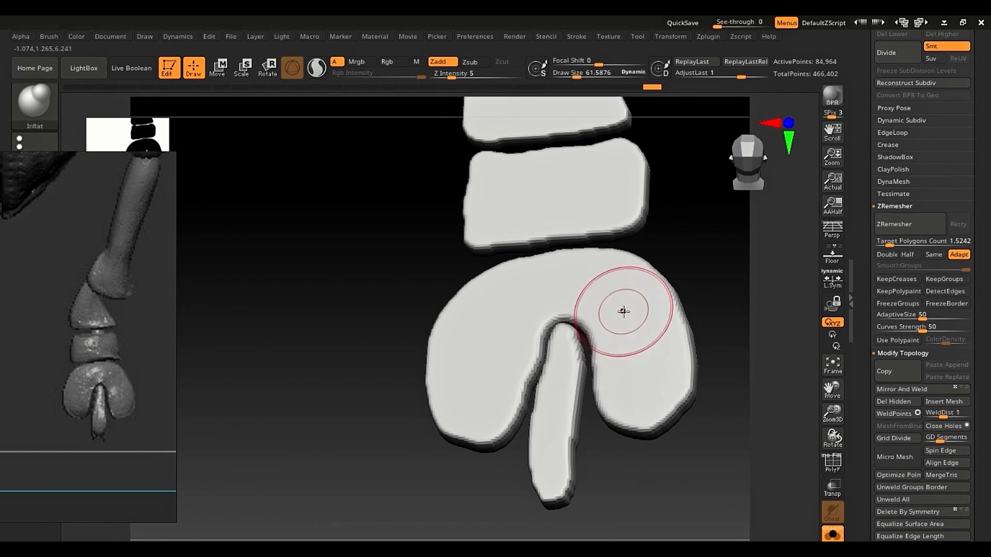
pyautogui.press('s')
pyautogui.moveTo(626, 327); pyautogui.dragTo(630, 333)
pyautogui.moveTo(629, 333); pyautogui.dragTo(638, 342, button='right')
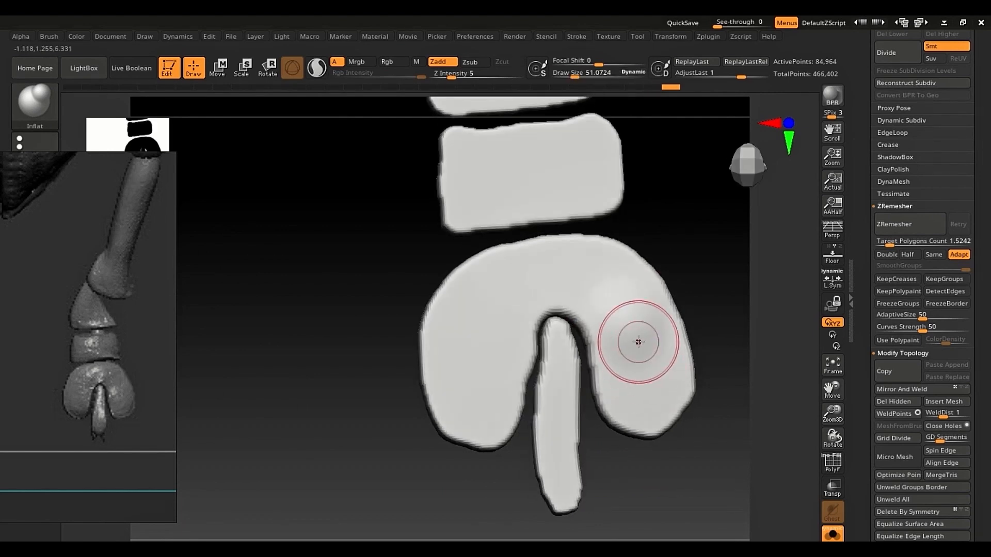
# - Inflate the front face of the horseshoe-shaped segment across its arch and both lobes at a draw size of about 69
pyautogui.press('s')
pyautogui.moveTo(624, 323); pyautogui.dragTo(629, 325)
pyautogui.moveTo(629, 327); pyautogui.dragTo(629, 352, button='right')
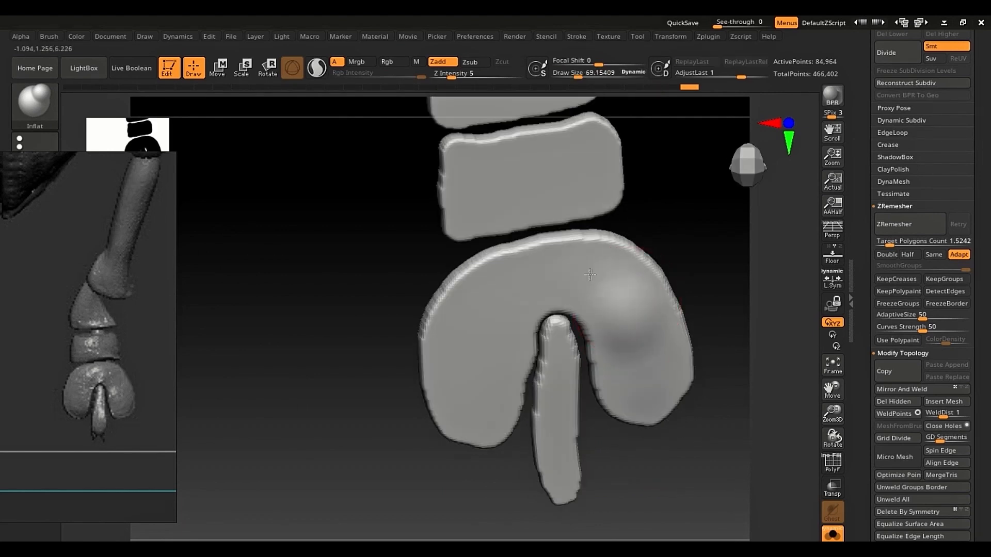
pyautogui.moveTo(590, 275); pyautogui.dragTo(516, 309)
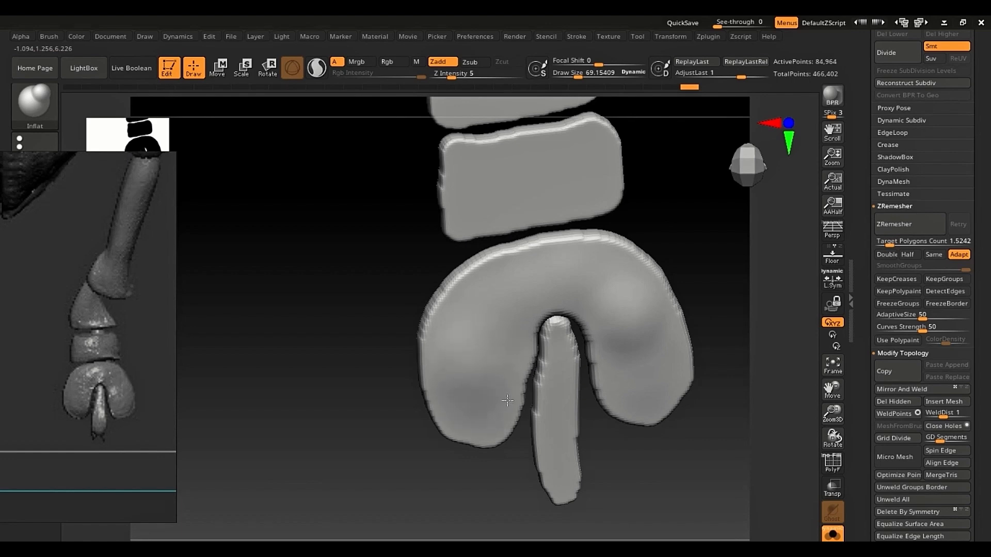
pyautogui.moveTo(507, 401); pyautogui.dragTo(491, 389)
pyautogui.moveTo(484, 309); pyautogui.dragTo(506, 316)
pyautogui.moveTo(610, 288); pyautogui.dragTo(648, 389)
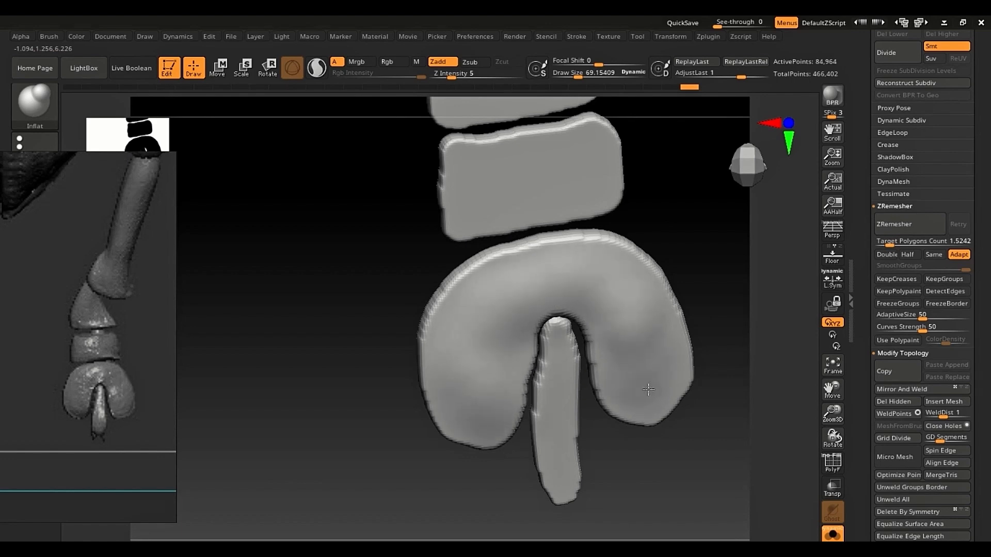
pyautogui.moveTo(668, 354)
pyautogui.mouseDown()
pyautogui.moveTo(660, 361)
pyautogui.moveTo(652, 338)
pyautogui.mouseUp()
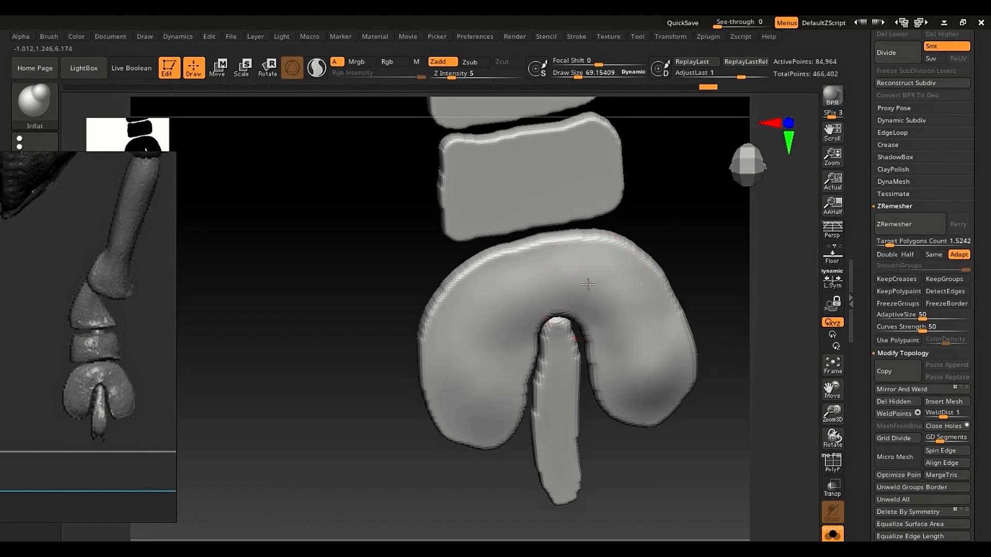
pyautogui.moveTo(471, 361)
pyautogui.mouseDown()
pyautogui.moveTo(458, 400)
pyautogui.moveTo(467, 387)
pyautogui.mouseUp()
# - Inflate the reverse face of the horseshoe-shaped segment to match its front
pyautogui.moveTo(710, 307)
pyautogui.mouseDown()
pyautogui.moveTo(633, 315)
pyautogui.moveTo(589, 339)
pyautogui.moveTo(410, 372)
pyautogui.mouseUp()
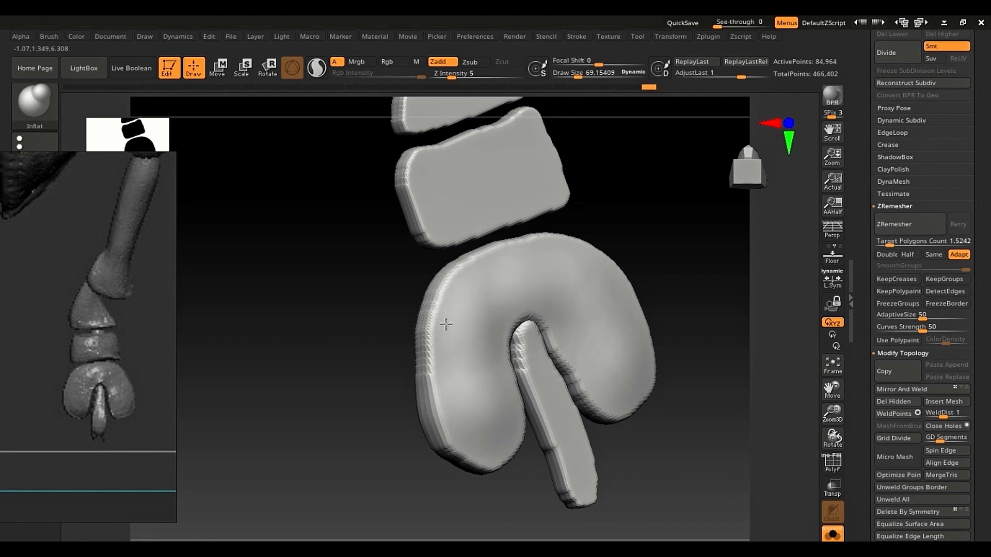
pyautogui.moveTo(617, 320); pyautogui.dragTo(577, 311)
pyautogui.moveTo(687, 309)
pyautogui.mouseDown()
pyautogui.moveTo(613, 307)
pyautogui.moveTo(664, 296)
pyautogui.moveTo(537, 301)
pyautogui.mouseUp()
# - Bring up the side view of the hind foot in the reference and compare the horseshoe-shaped segment's profile with it
pyautogui.keyDown('alt'); pyautogui.moveTo(411, 310); pyautogui.dragTo(340, 336); pyautogui.keyUp('alt')
pyautogui.moveTo(93, 310); pyautogui.dragTo(201, 314, button='middle')
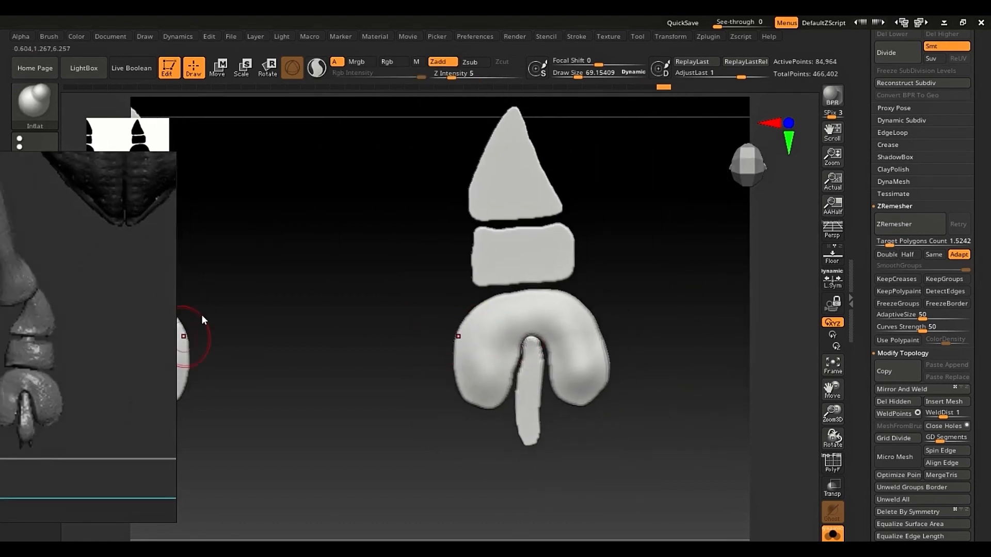
pyautogui.moveTo(31, 393); pyautogui.dragTo(181, 270, button='middle')
pyautogui.moveTo(129, 336); pyautogui.dragTo(165, 468, button='middle')
pyautogui.moveTo(103, 456); pyautogui.dragTo(95, 203, button='middle')
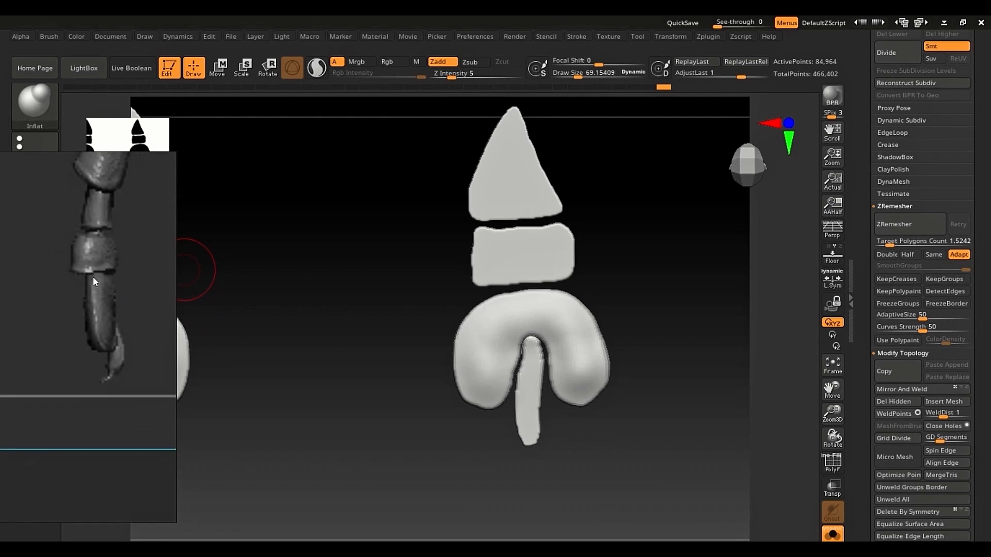
pyautogui.moveTo(406, 380)
pyautogui.mouseDown()
pyautogui.moveTo(423, 380)
pyautogui.moveTo(334, 398)
pyautogui.mouseUp()
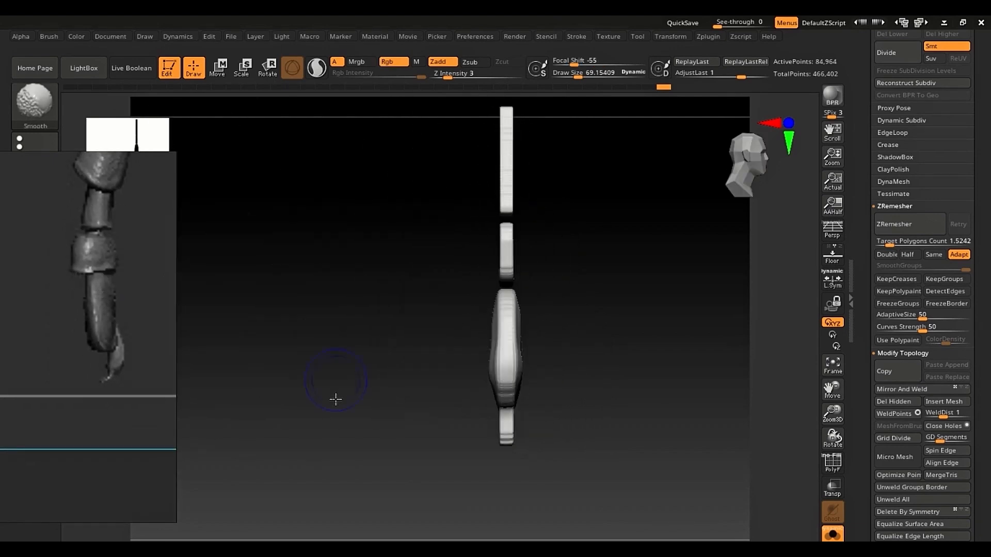
# - Smooth the stepped outer rim of the horseshoe-shaped segment with the Smooth brush at Z intensity 42 and draw size about 69
pyautogui.keyDown('ctrl'); pyautogui.moveTo(516, 331); pyautogui.dragTo(519, 437, button='right'); pyautogui.keyUp('ctrl')
pyautogui.press('s')
pyautogui.moveTo(493, 395); pyautogui.dragTo(503, 393)
pyautogui.moveTo(506, 393); pyautogui.dragTo(491, 370, button='right')
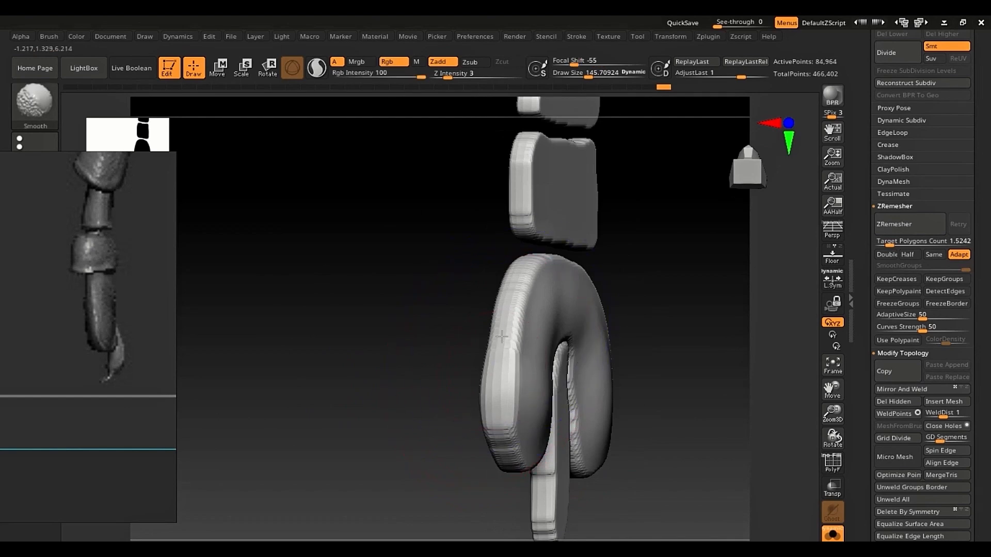
pyautogui.hotkey('shift', 'space')
pyautogui.hotkey('shift', 'space')
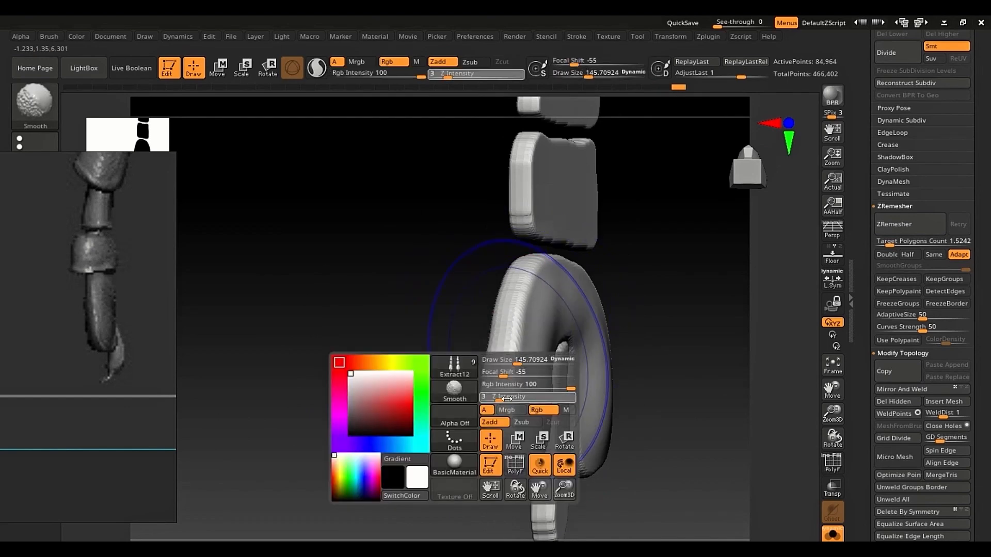
pyautogui.keyDown('shift'); pyautogui.click(539, 401); pyautogui.keyUp('shift')
pyautogui.press('s')
pyautogui.moveTo(519, 361); pyautogui.dragTo(507, 361)
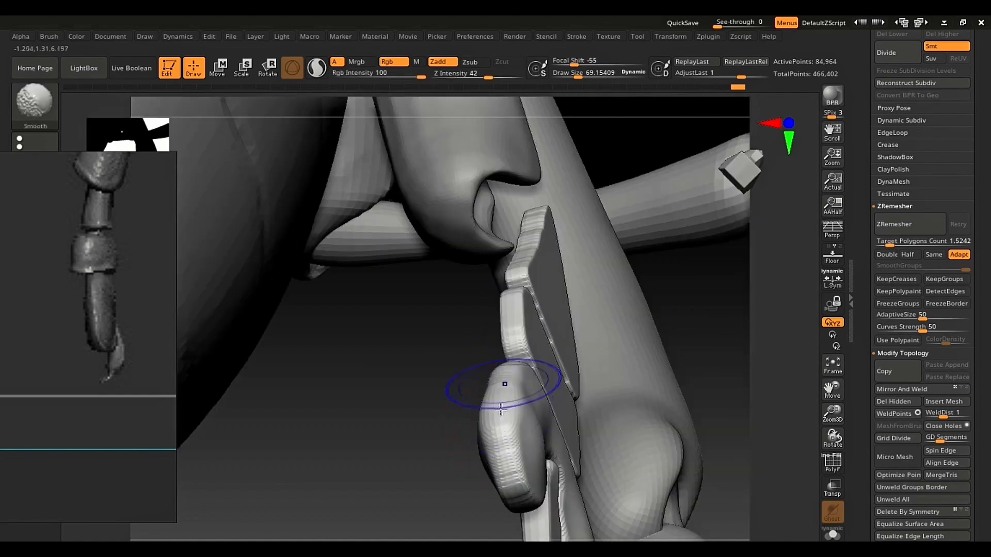
pyautogui.moveTo(508, 454)
pyautogui.keyDown('shift'); pyautogui.mouseDown()
pyautogui.moveTo(501, 459)
pyautogui.moveTo(531, 398)
pyautogui.mouseUp(); pyautogui.keyUp('shift')
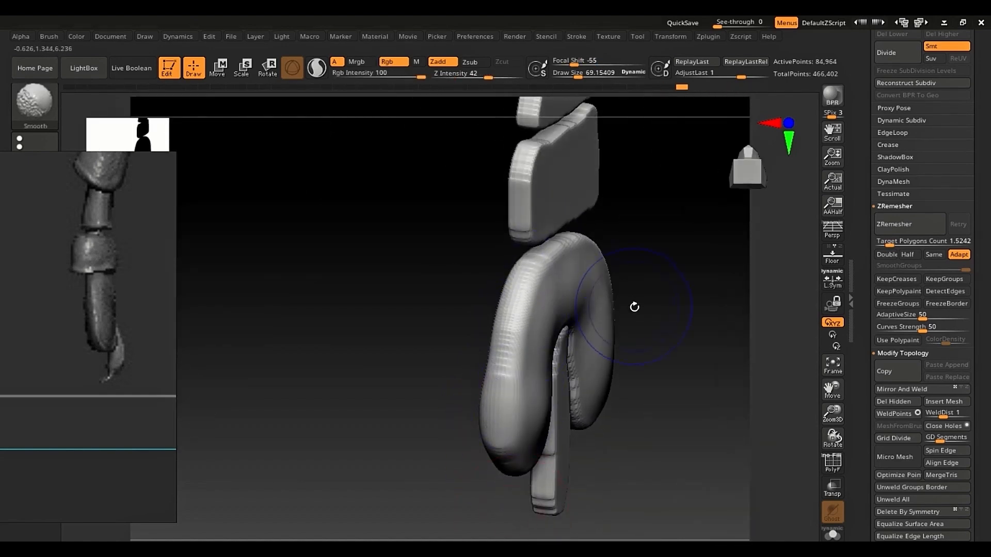
# - Smooth the upper edge and opposite rim of the horseshoe-shaped segment
pyautogui.moveTo(635, 307)
pyautogui.mouseDown()
pyautogui.moveTo(553, 294)
pyautogui.moveTo(401, 316)
pyautogui.moveTo(397, 278)
pyautogui.mouseUp()
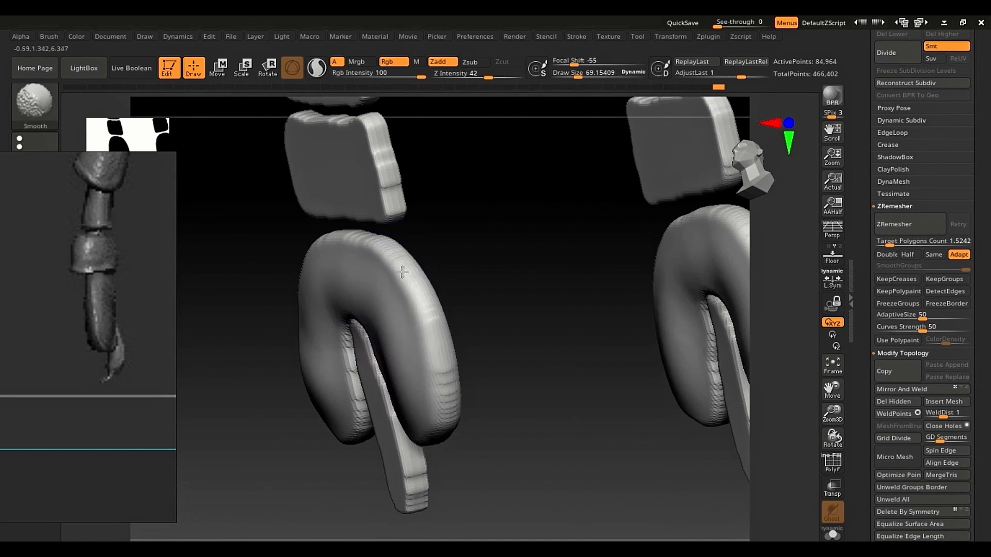
pyautogui.keyDown('shift'); pyautogui.moveTo(357, 245); pyautogui.dragTo(356, 240); pyautogui.keyUp('shift')
pyautogui.moveTo(356, 240)
pyautogui.mouseDown(button='right')
pyautogui.moveTo(347, 262)
pyautogui.moveTo(404, 423)
pyautogui.mouseUp(button='right')
pyautogui.moveTo(412, 341)
pyautogui.keyDown('shift'); pyautogui.mouseDown()
pyautogui.moveTo(410, 323)
pyautogui.moveTo(402, 330)
pyautogui.mouseUp(); pyautogui.keyUp('shift')
pyautogui.moveTo(402, 331); pyautogui.dragTo(350, 319, button='right')
pyautogui.keyDown('shift'); pyautogui.moveTo(310, 302); pyautogui.dragTo(287, 324); pyautogui.keyUp('shift')
# - Inflate both faces of the rectangular segment with the Inflat brush at draw size about 73 and Z intensity 5, then smooth the surface
pyautogui.moveTo(349, 347)
pyautogui.keyDown('shift'); pyautogui.mouseDown(button='right')
pyautogui.moveTo(345, 365)
pyautogui.moveTo(407, 318)
pyautogui.mouseUp(button='right'); pyautogui.keyUp('shift')
pyautogui.press('s')
pyautogui.moveTo(407, 318); pyautogui.dragTo(412, 318)
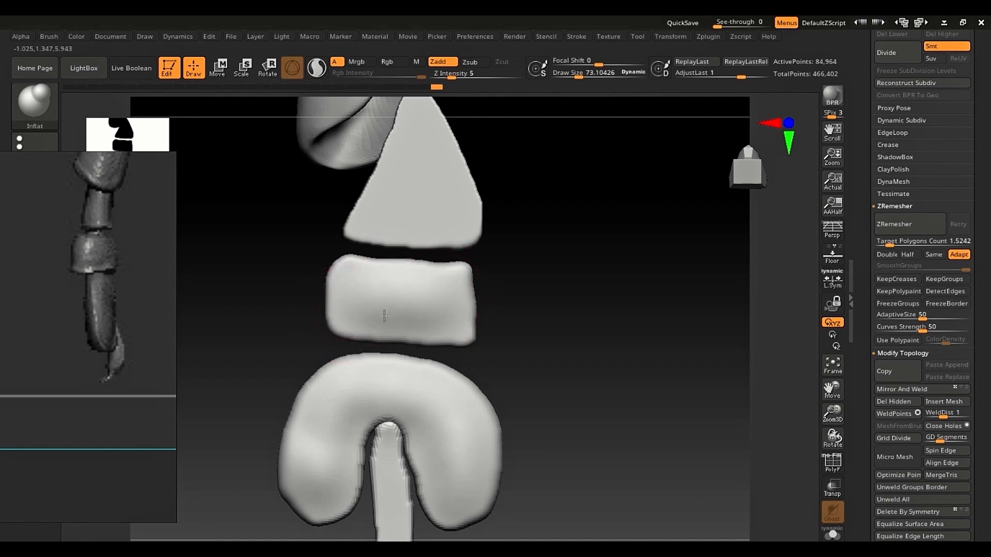
pyautogui.moveTo(407, 279); pyautogui.dragTo(413, 273)
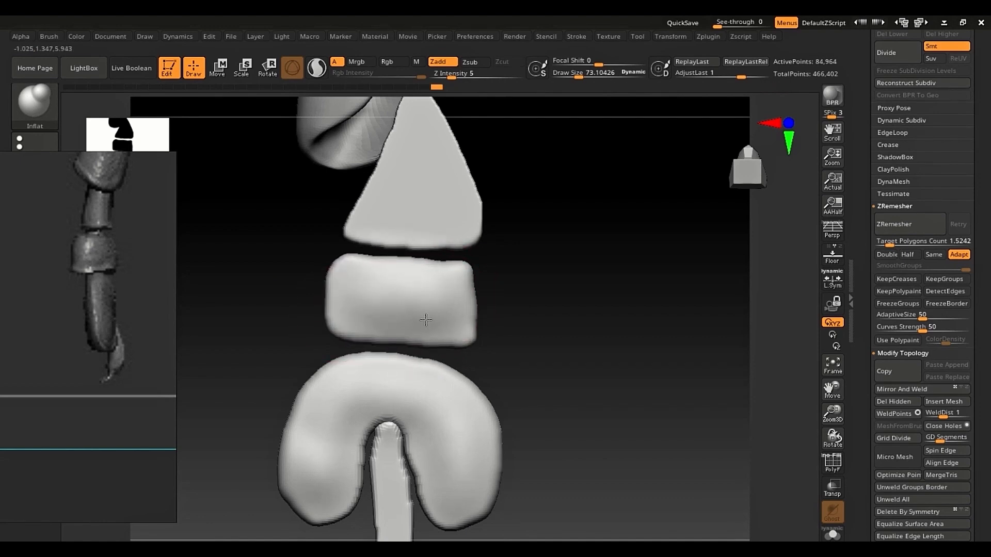
pyautogui.moveTo(426, 321); pyautogui.dragTo(530, 315, button='right')
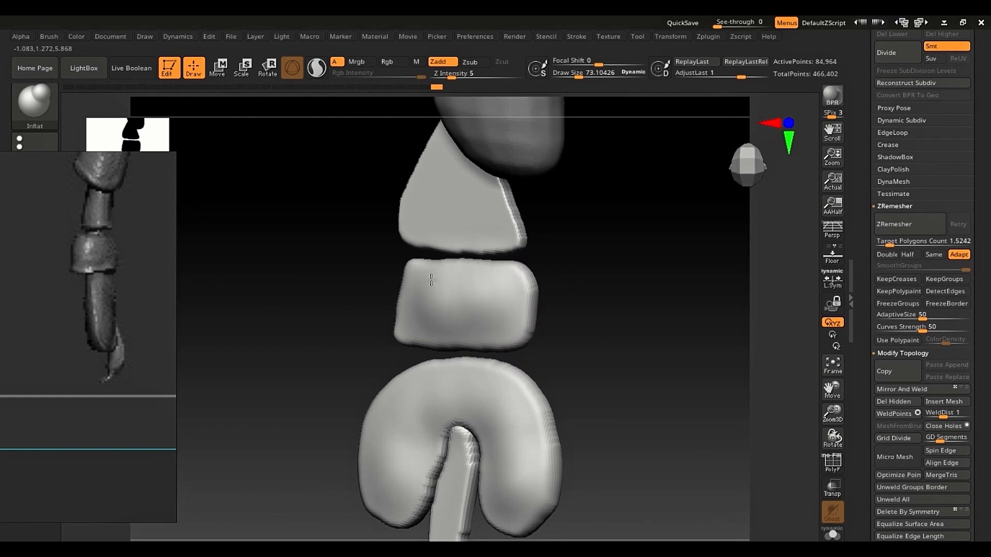
pyautogui.moveTo(513, 306)
pyautogui.keyDown('shift'); pyautogui.mouseDown()
pyautogui.moveTo(451, 317)
pyautogui.moveTo(484, 253)
pyautogui.mouseUp(); pyautogui.keyUp('shift')
# - Inflate both faces of the triangular segment at draw size about 62 and smooth its stepped edge with a draw size of about 86
pyautogui.keyDown('alt'); pyautogui.moveTo(449, 314); pyautogui.dragTo(469, 348, button='right'); pyautogui.keyUp('alt')
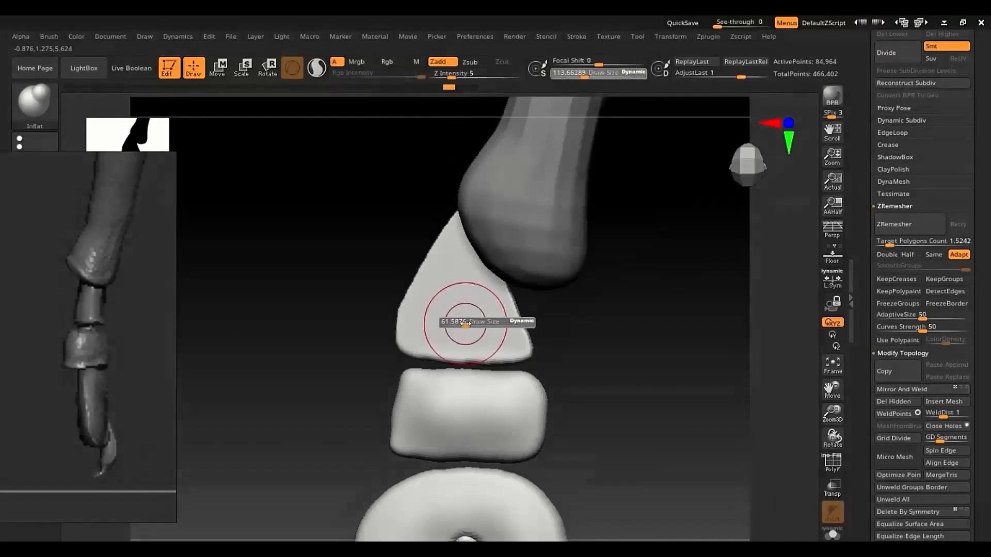
pyautogui.moveTo(474, 289); pyautogui.dragTo(482, 270)
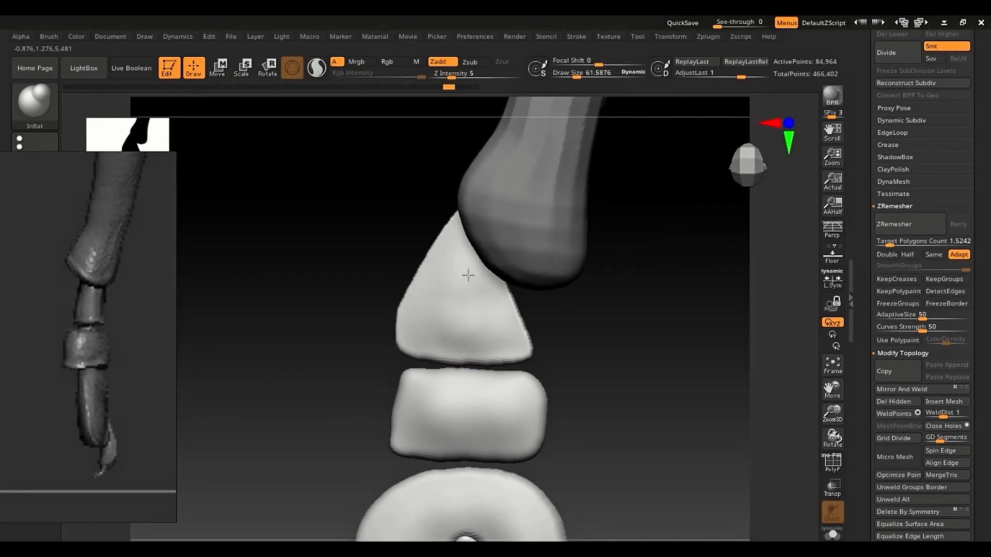
pyautogui.moveTo(479, 339); pyautogui.dragTo(540, 309, button='right')
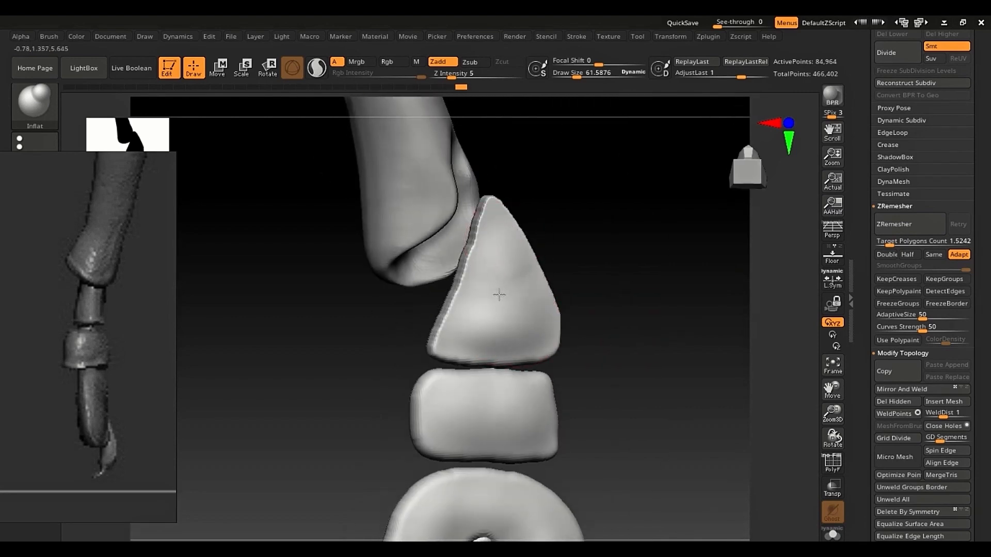
pyautogui.press('s')
pyautogui.moveTo(524, 307)
pyautogui.mouseDown()
pyautogui.moveTo(485, 298)
pyautogui.moveTo(469, 276)
pyautogui.moveTo(487, 243)
pyautogui.moveTo(454, 345)
pyautogui.mouseUp()
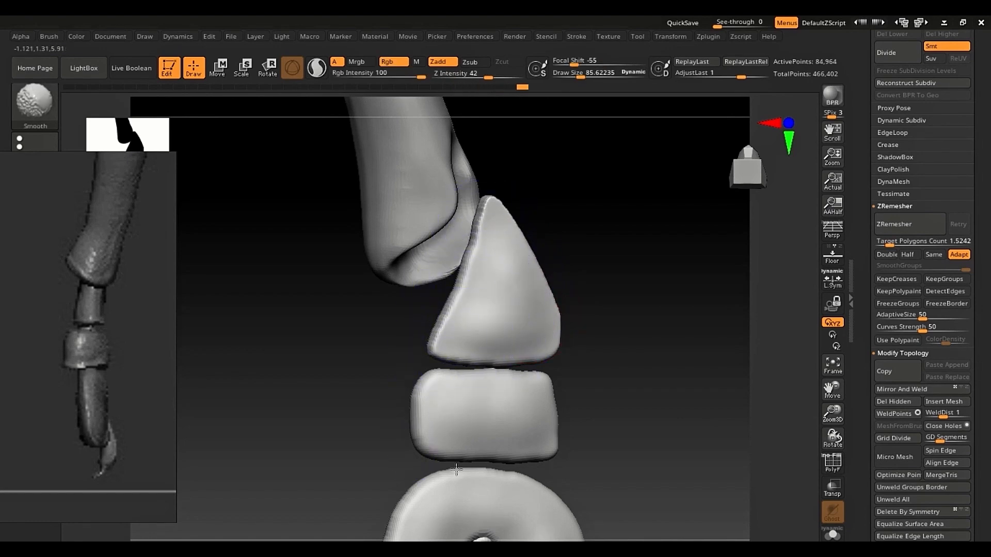
# - Smooth the narrow claw segment and inflate the triangular segment's front face further at draw size about 69
pyautogui.moveTo(456, 469)
pyautogui.mouseDown(button='right')
pyautogui.moveTo(480, 348)
pyautogui.moveTo(454, 349)
pyautogui.mouseUp(button='right')
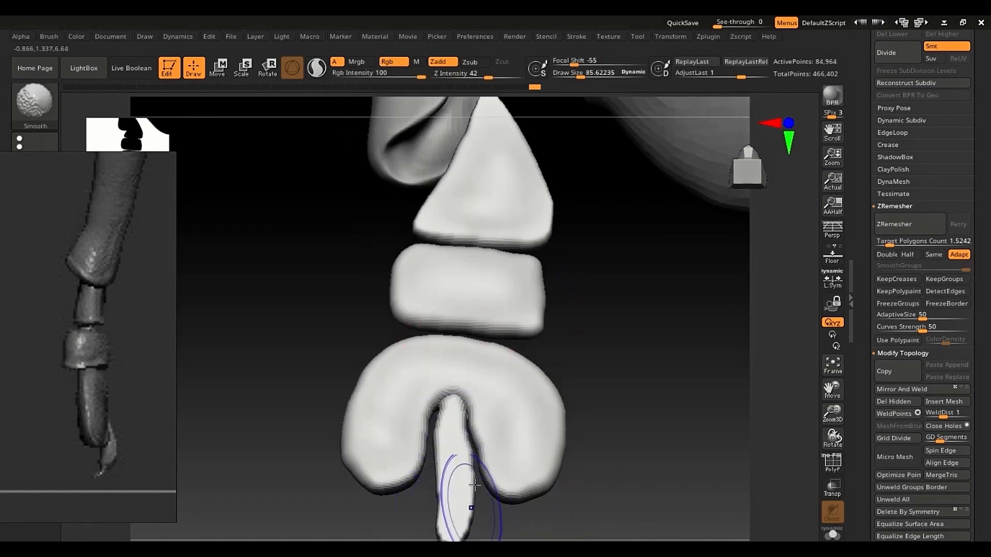
pyautogui.moveTo(537, 308)
pyautogui.keyDown('ctrl'); pyautogui.mouseDown(button='right')
pyautogui.moveTo(469, 328)
pyautogui.moveTo(463, 369)
pyautogui.moveTo(383, 420)
pyautogui.moveTo(369, 443)
pyautogui.mouseUp(button='right'); pyautogui.keyUp('ctrl')
pyautogui.keyDown('ctrl'); pyautogui.moveTo(427, 327); pyautogui.dragTo(432, 442, button='right'); pyautogui.keyUp('ctrl')
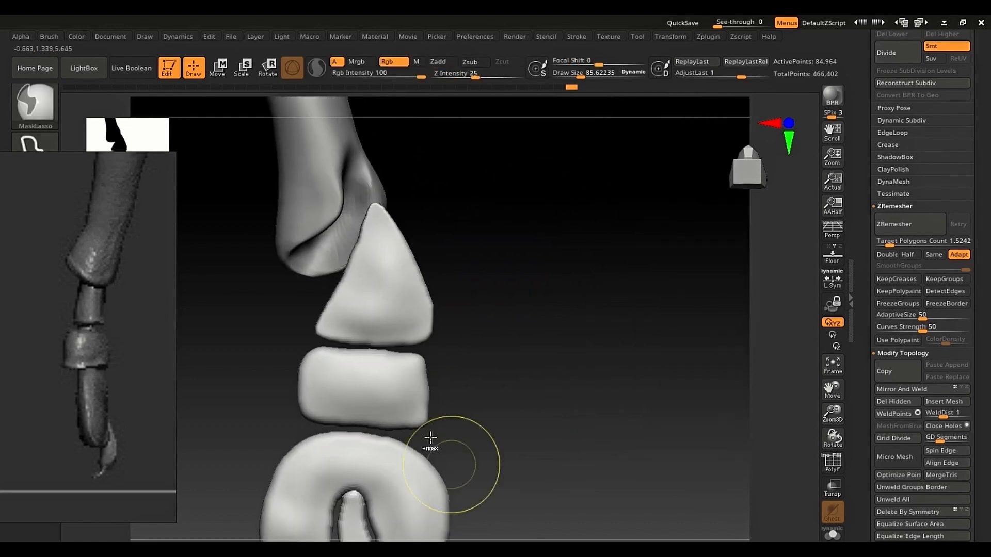
pyautogui.press('s')
pyautogui.moveTo(372, 296); pyautogui.dragTo(370, 295)
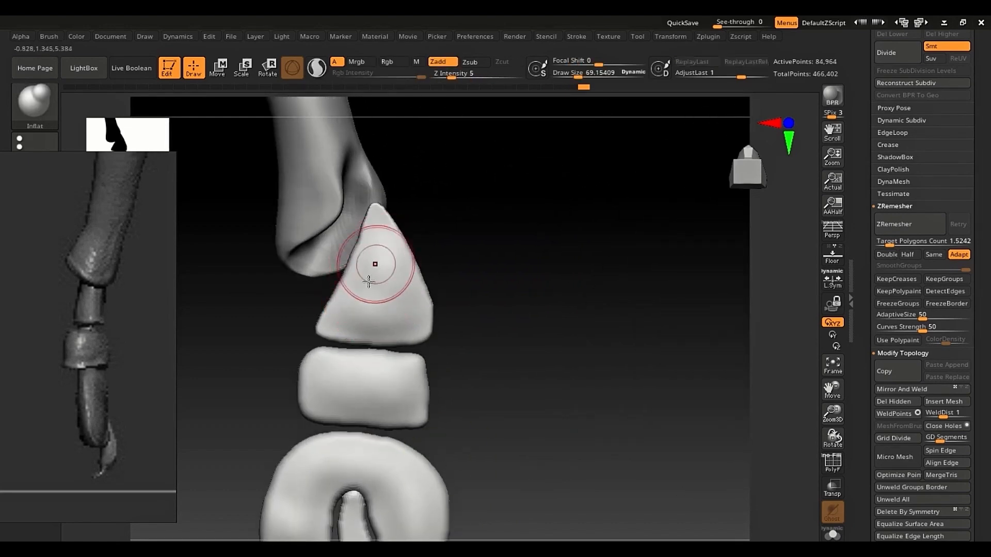
pyautogui.press('ctrl')
pyautogui.press('f')
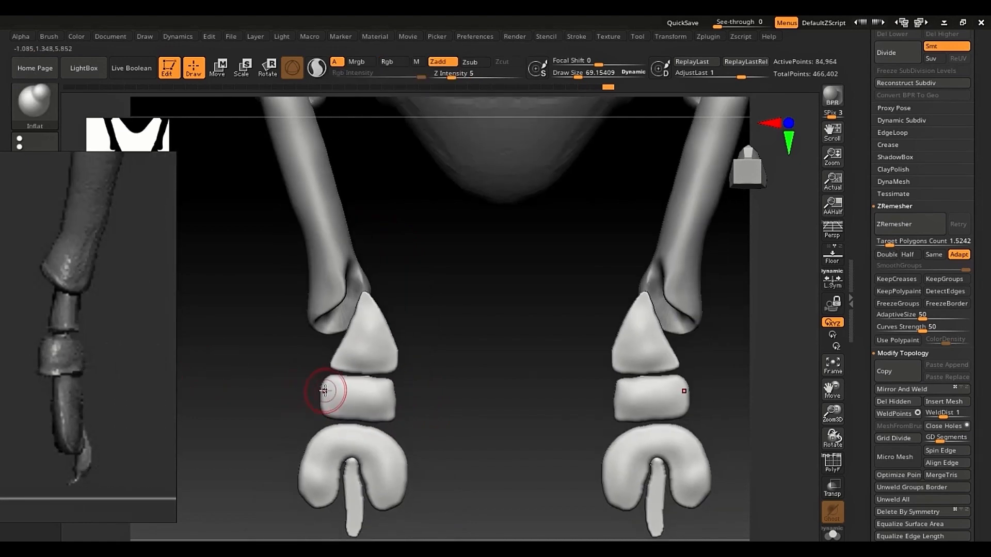
# - Build up both ends of the rectangular segment's front face with the ClayBuildup brush at draw size about 58 and Z intensity 5
pyautogui.press('b')
pyautogui.press('c')
pyautogui.press('b')
pyautogui.keyDown('ctrl'); pyautogui.moveTo(325, 391); pyautogui.dragTo(358, 357, button='right'); pyautogui.keyUp('ctrl')
pyautogui.moveTo(359, 356)
pyautogui.mouseDown()
pyautogui.moveTo(341, 371)
pyautogui.moveTo(350, 396)
pyautogui.moveTo(353, 378)
pyautogui.mouseUp()
pyautogui.moveTo(489, 351)
pyautogui.mouseDown()
pyautogui.moveTo(516, 347)
pyautogui.moveTo(509, 387)
pyautogui.mouseUp()
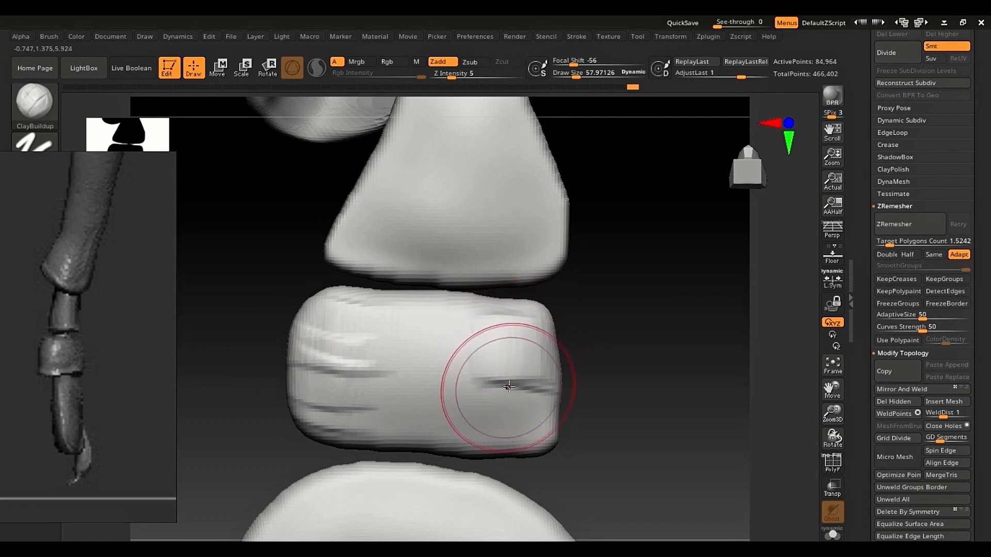
# - Build up the reverse face of the rectangular segment with the ClayBuildup brush
pyautogui.moveTo(332, 354); pyautogui.dragTo(432, 375, button='right')
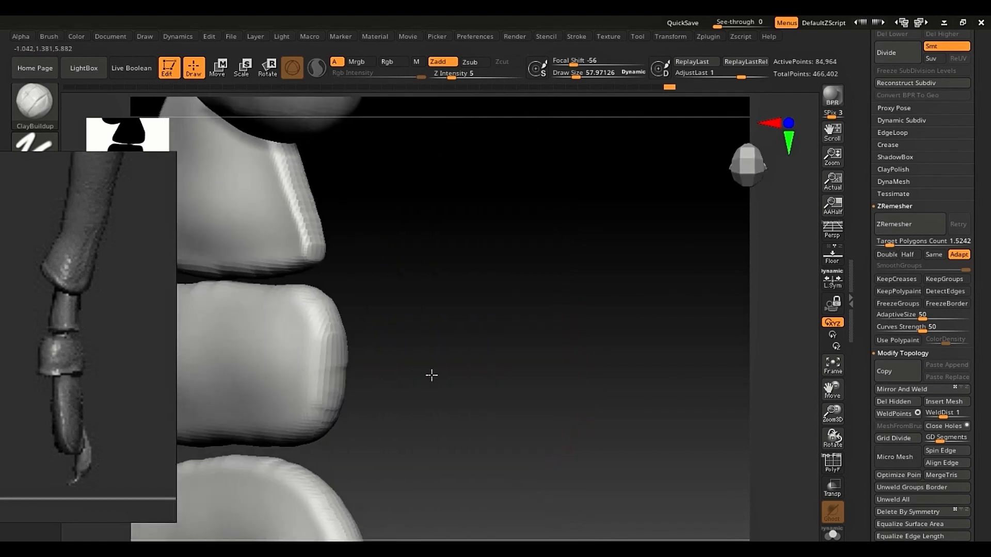
pyautogui.moveTo(253, 347)
pyautogui.mouseDown()
pyautogui.moveTo(309, 342)
pyautogui.moveTo(215, 371)
pyautogui.moveTo(292, 365)
pyautogui.moveTo(243, 377)
pyautogui.mouseUp()
pyautogui.keyDown('alt'); pyautogui.moveTo(236, 382); pyautogui.dragTo(422, 365, button='right'); pyautogui.keyUp('alt')
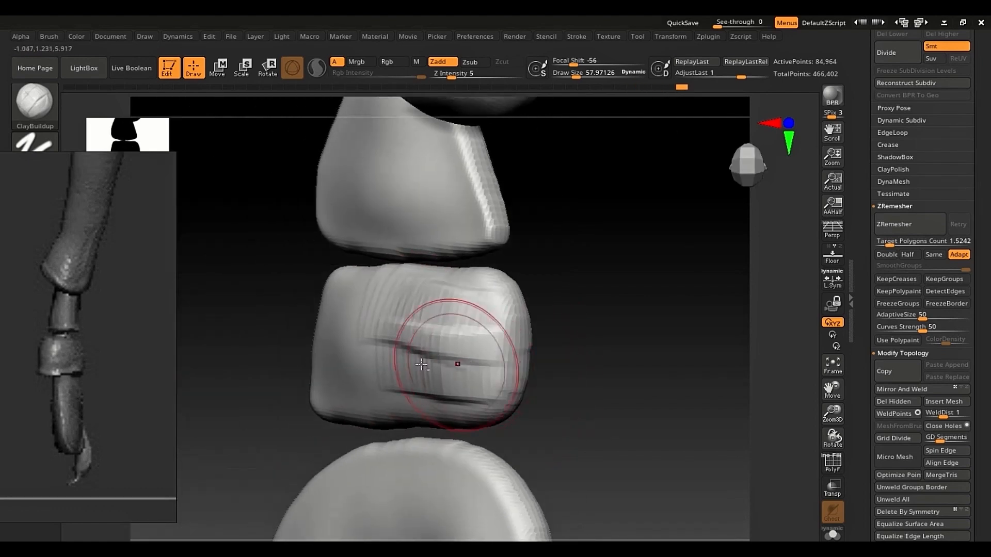
pyautogui.moveTo(421, 365); pyautogui.dragTo(317, 319)
# - Add clay to the rectangular segment's front face and smooth the buildup strokes into a rounded surface
pyautogui.moveTo(316, 319); pyautogui.dragTo(343, 307, button='right')
pyautogui.moveTo(343, 308)
pyautogui.mouseDown()
pyautogui.moveTo(281, 320)
pyautogui.moveTo(324, 386)
pyautogui.moveTo(325, 377)
pyautogui.mouseUp()
pyautogui.moveTo(325, 376); pyautogui.dragTo(361, 369, button='right')
pyautogui.moveTo(361, 369)
pyautogui.keyDown('shift'); pyautogui.mouseDown()
pyautogui.moveTo(369, 322)
pyautogui.moveTo(470, 343)
pyautogui.mouseUp(); pyautogui.keyUp('shift')
pyautogui.moveTo(429, 391); pyautogui.dragTo(445, 382, button='right')
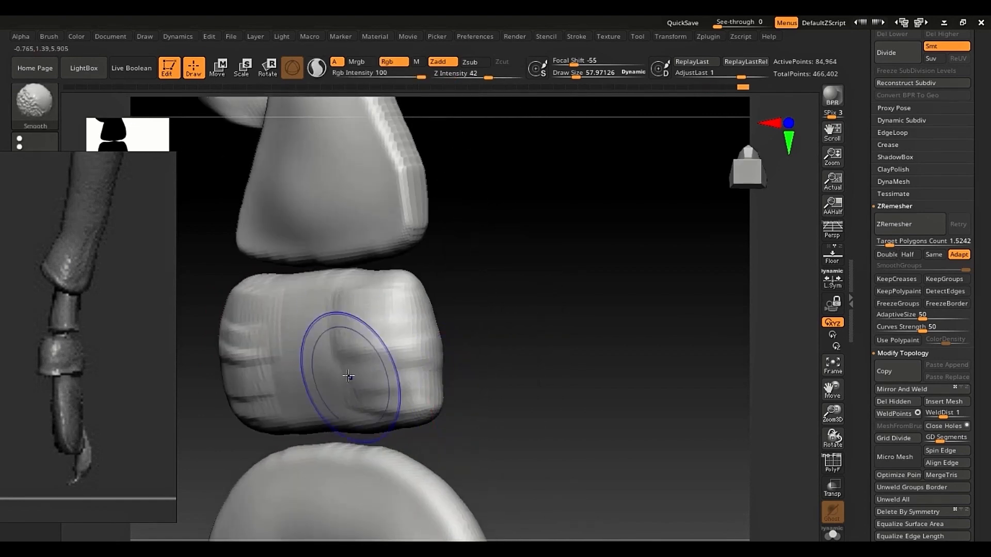
pyautogui.moveTo(382, 351); pyautogui.dragTo(361, 363, button='right')
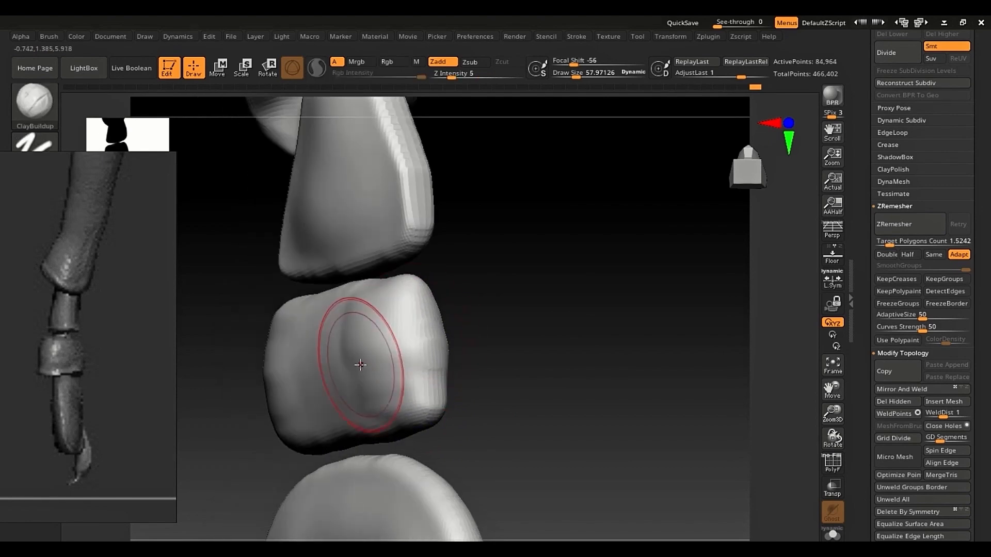
# - Fill out the hollow beside the rectangular segment's narrow side with clay and smooth the strokes
pyautogui.moveTo(455, 372); pyautogui.dragTo(373, 378, button='right')
pyautogui.press('s')
pyautogui.moveTo(432, 354); pyautogui.dragTo(491, 376, button='right')
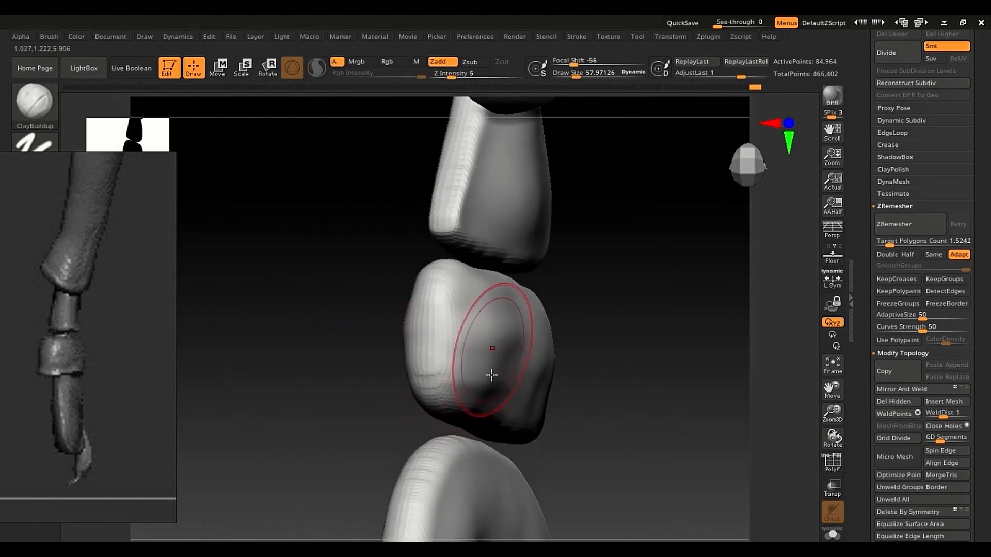
pyautogui.keyDown('shift'); pyautogui.moveTo(505, 410); pyautogui.dragTo(524, 344); pyautogui.keyUp('shift')
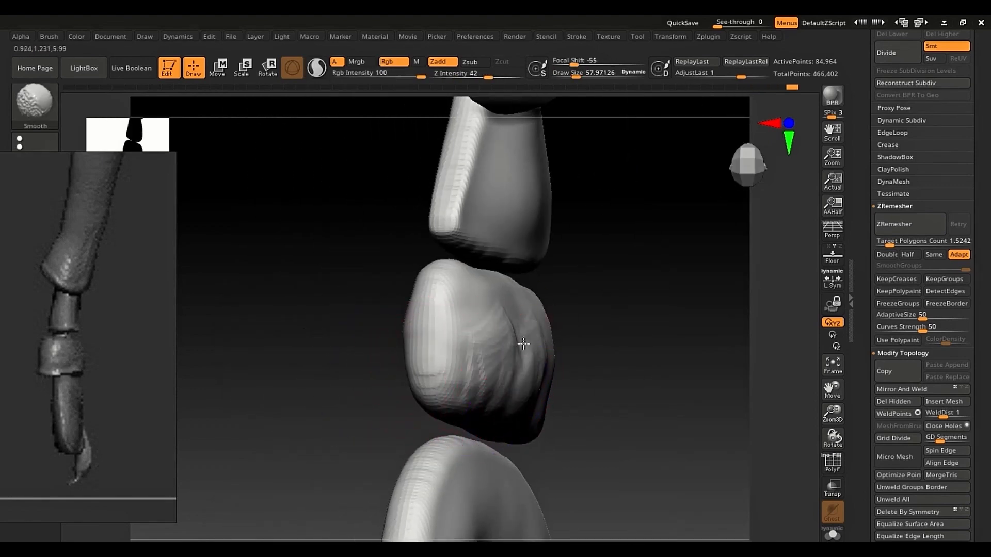
pyautogui.moveTo(491, 291); pyautogui.dragTo(485, 307, button='right')
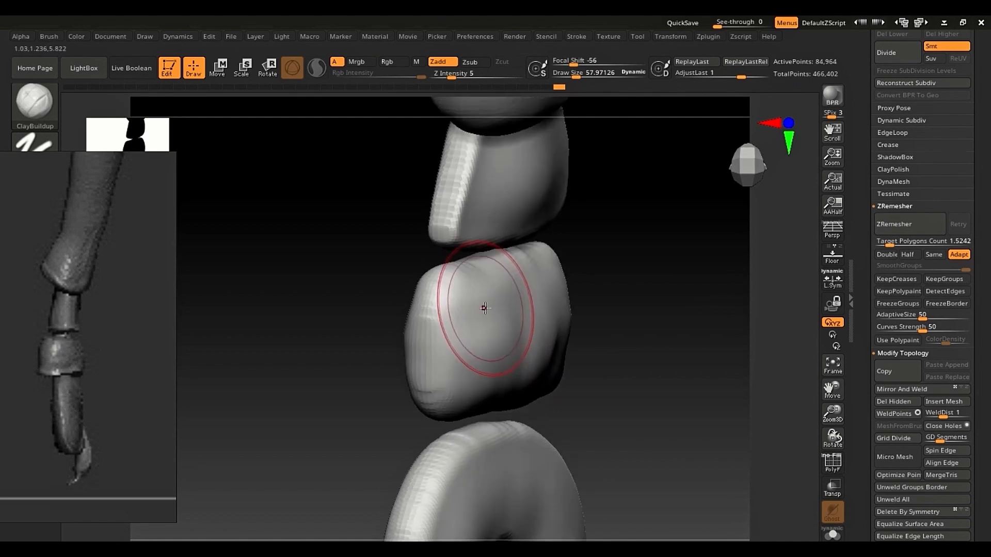
# - Isolate the polygroup on the rectangular segment's face to check its extent and restore the complete foot mesh
pyautogui.keyDown('ctrl'); pyautogui.keyDown('shift'); pyautogui.click(508, 306); pyautogui.keyUp('shift'); pyautogui.keyUp('ctrl')
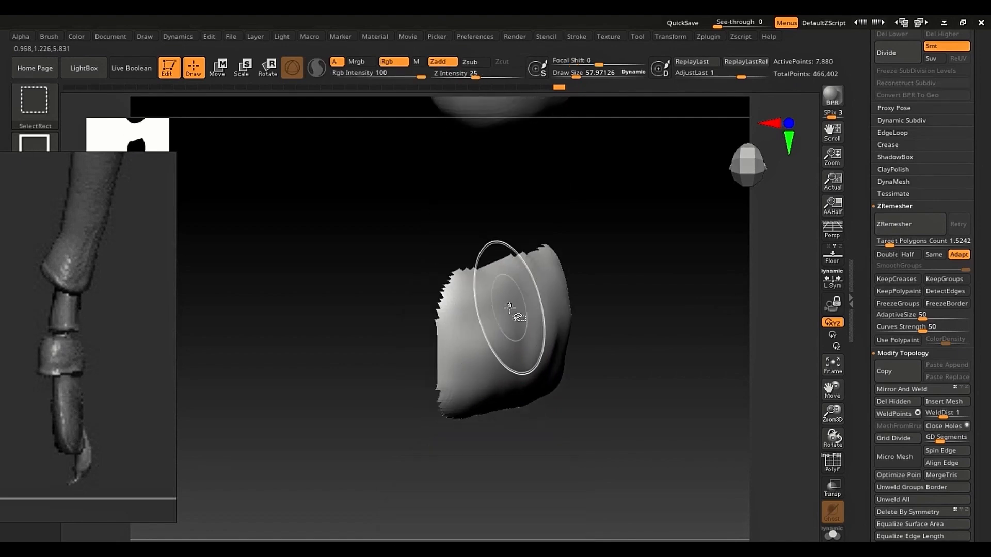
pyautogui.keyDown('ctrl'); pyautogui.keyDown('shift'); pyautogui.click(597, 310); pyautogui.keyUp('shift'); pyautogui.keyUp('ctrl')
pyautogui.keyDown('ctrl'); pyautogui.moveTo(368, 327); pyautogui.dragTo(368, 294, button='right'); pyautogui.keyUp('ctrl')
pyautogui.moveTo(369, 294); pyautogui.dragTo(464, 336, button='right')
pyautogui.hotkey('shift', 'f')
pyautogui.hotkey('shift', 'f')
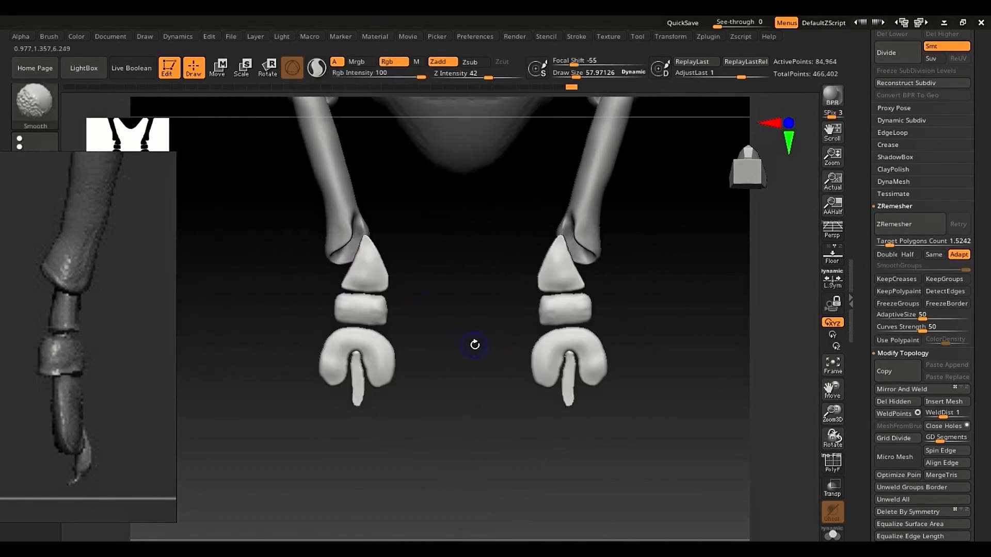
# - Display the polyframe, inspect the segments' polygroups and combine the whole foot mesh into a single polygroup
pyautogui.hotkey('shift', 'f')
pyautogui.keyDown('ctrl'); pyautogui.moveTo(577, 241); pyautogui.dragTo(572, 349, button='right'); pyautogui.keyUp('ctrl')
pyautogui.keyDown('alt'); pyautogui.moveTo(597, 302); pyautogui.dragTo(563, 135, button='right'); pyautogui.keyUp('alt')
pyautogui.keyDown('ctrl'); pyautogui.moveTo(593, 282); pyautogui.dragTo(621, 328, button='right'); pyautogui.keyUp('ctrl')
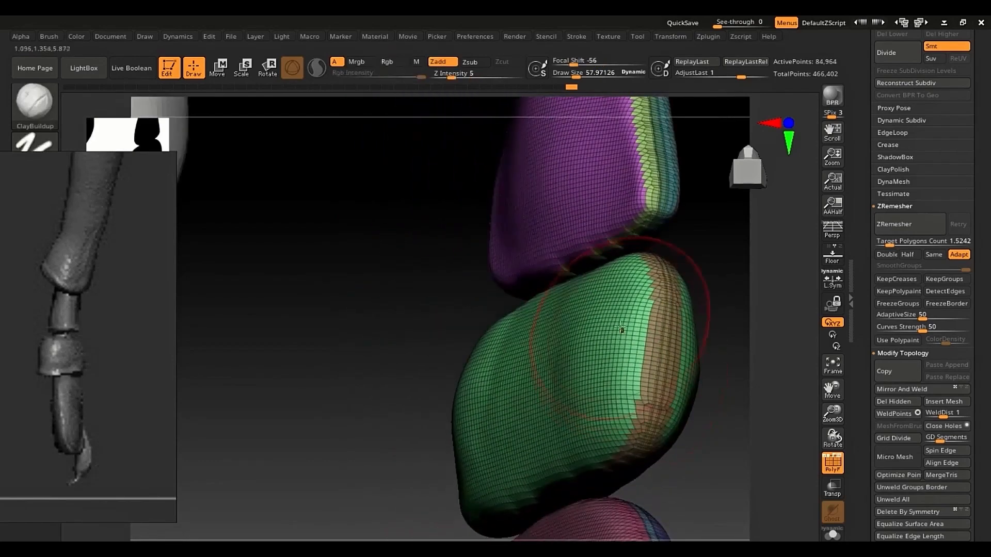
pyautogui.moveTo(673, 286); pyautogui.dragTo(581, 256, button='right')
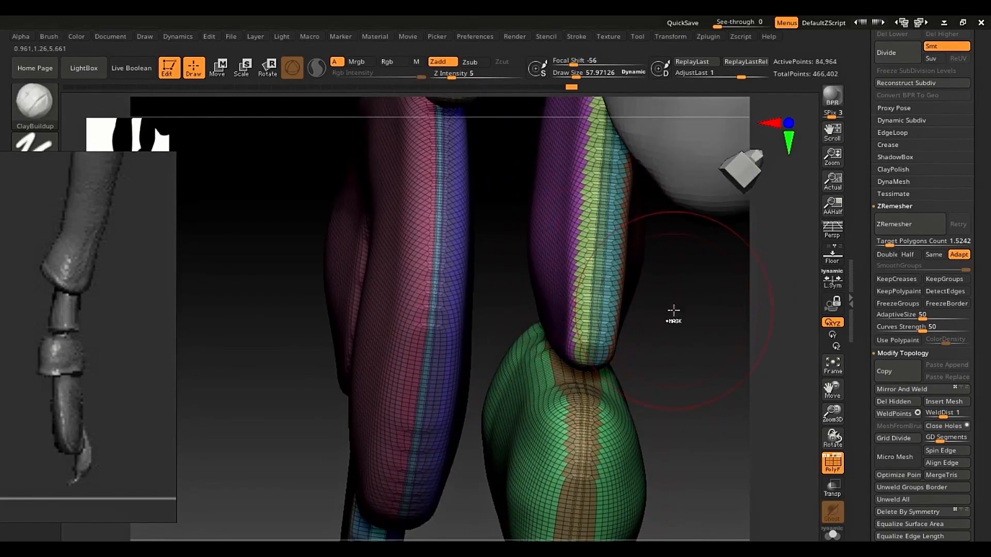
pyautogui.keyDown('ctrl'); pyautogui.moveTo(673, 310); pyautogui.dragTo(588, 243, button='right'); pyautogui.keyUp('ctrl')
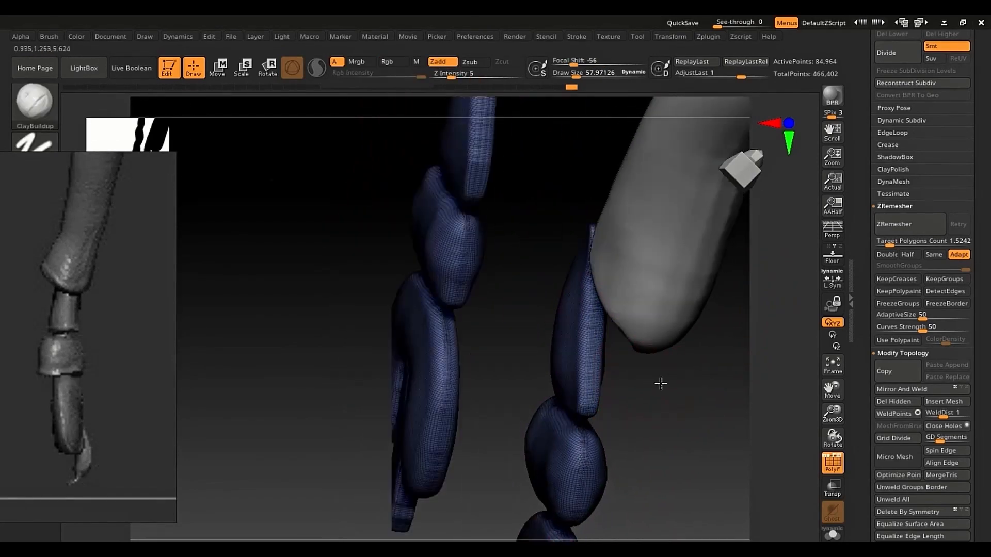
pyautogui.moveTo(659, 382)
pyautogui.keyDown('ctrl'); pyautogui.mouseDown(button='right')
pyautogui.moveTo(681, 376)
pyautogui.moveTo(521, 354)
pyautogui.moveTo(464, 287)
pyautogui.moveTo(460, 202)
pyautogui.mouseUp(button='right'); pyautogui.keyUp('ctrl')
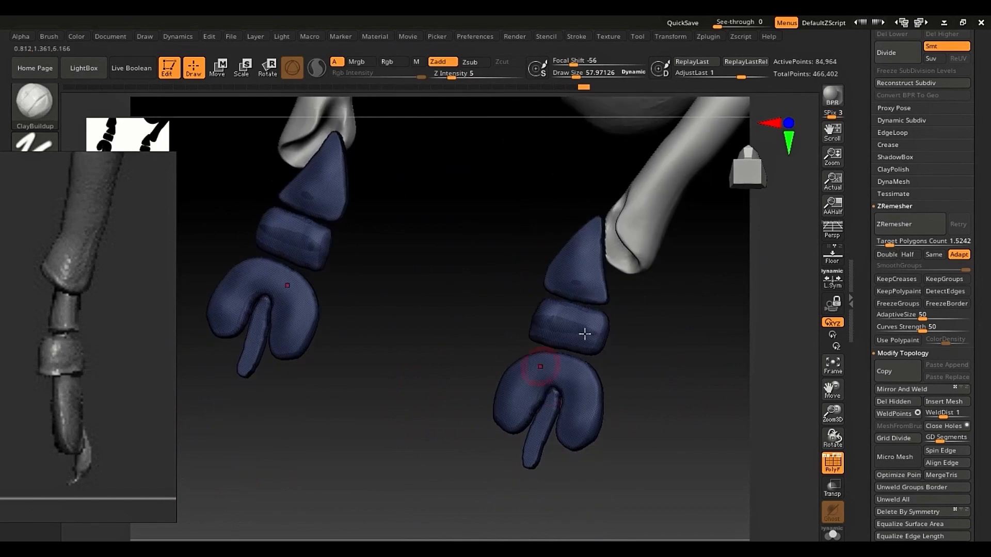
# - Assign each foot segment its own polygroup with Auto Groups
pyautogui.moveTo(871, 225); pyautogui.dragTo(863, 71)
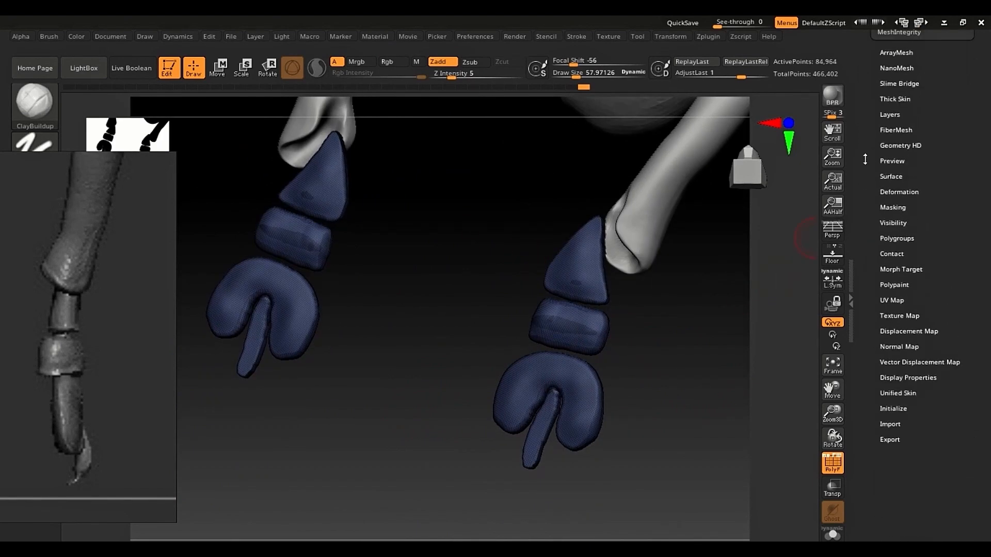
pyautogui.press('shift')
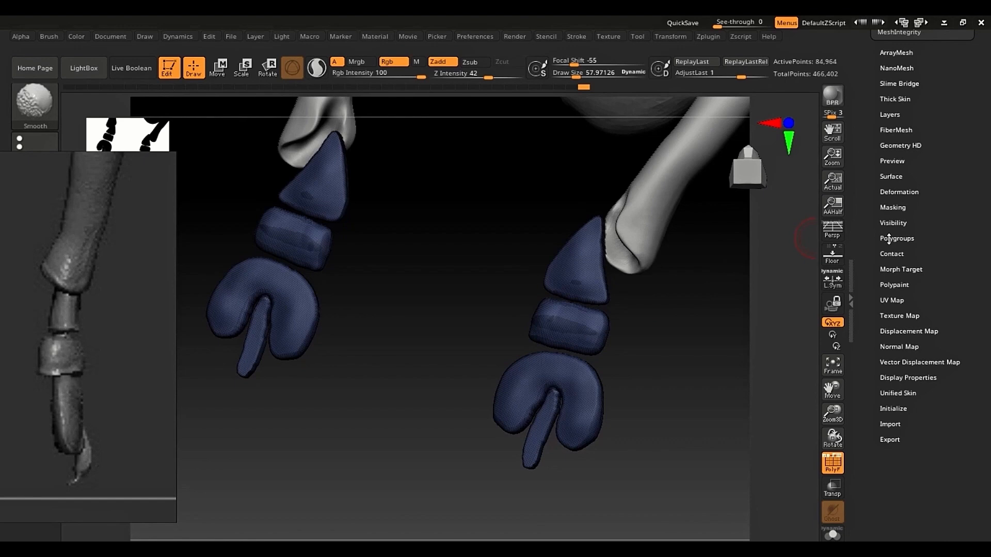
pyautogui.click(889, 238)
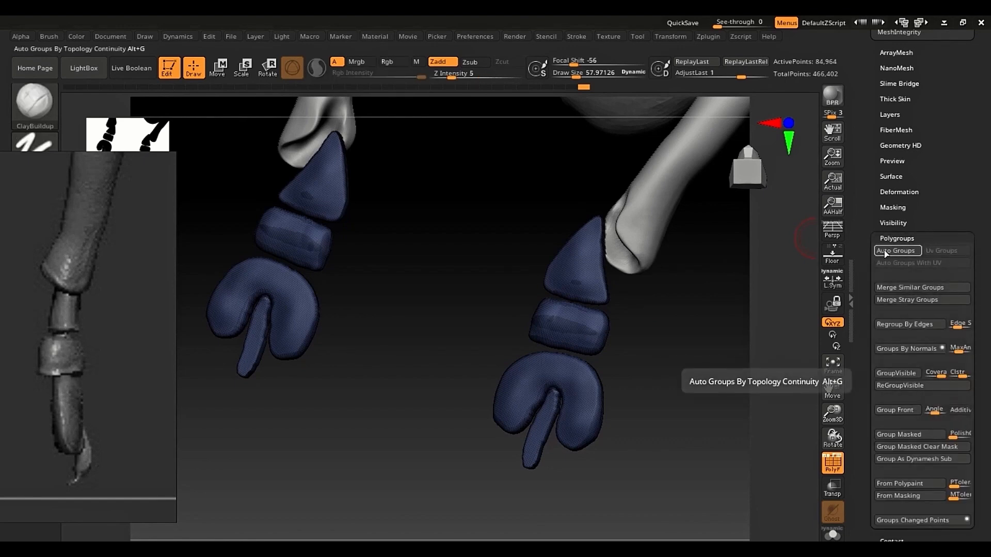
pyautogui.click(886, 252)
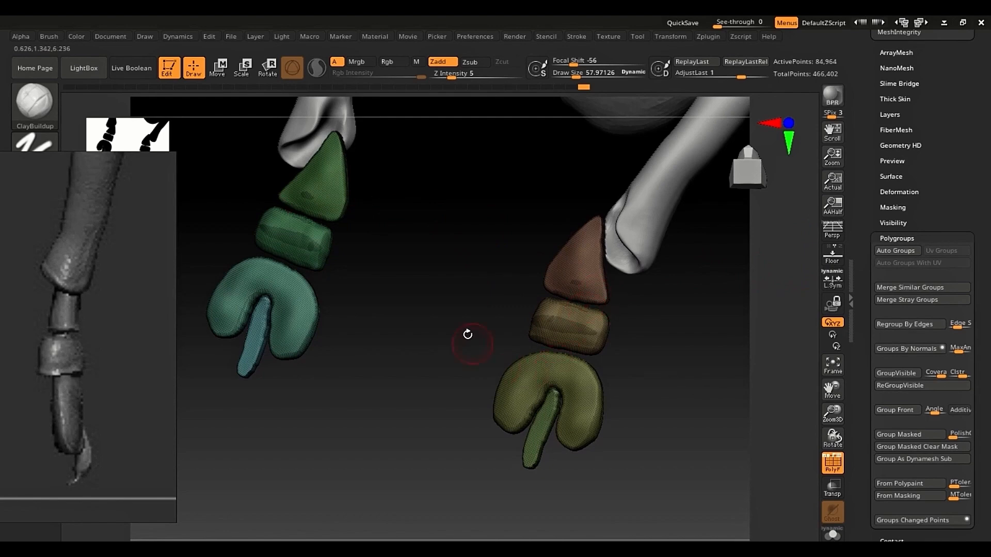
# - Isolate the triangular and rectangular segments of one foot in turn to check their polygroups, then restore the full mesh
pyautogui.keyDown('shift'); pyautogui.moveTo(480, 295); pyautogui.dragTo(494, 303); pyautogui.keyUp('shift')
pyautogui.hotkey('ctrl', 'shift')
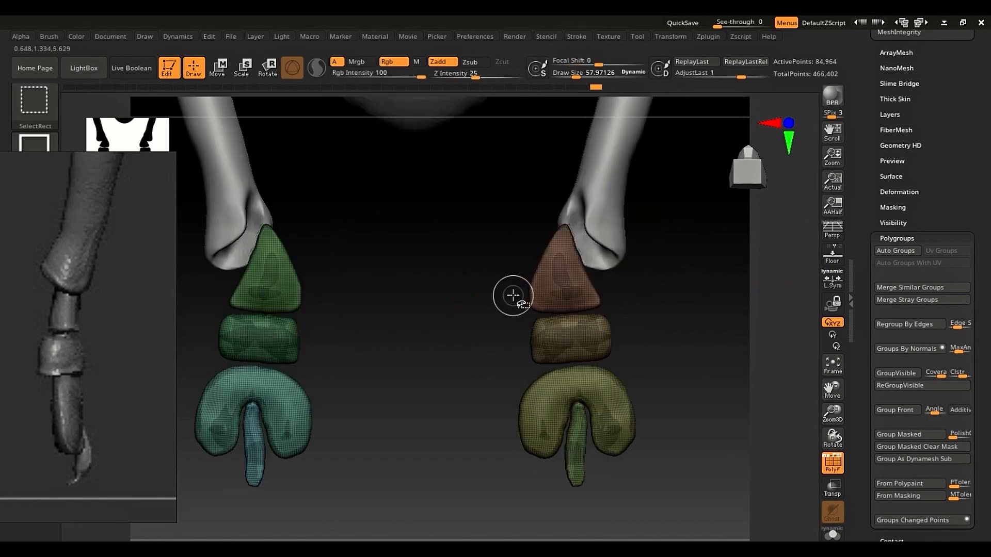
pyautogui.keyDown('ctrl'); pyautogui.keyDown('shift'); pyautogui.click(547, 283); pyautogui.keyUp('shift'); pyautogui.keyUp('ctrl')
pyautogui.keyDown('ctrl'); pyautogui.keyDown('shift'); pyautogui.click(469, 300); pyautogui.keyUp('shift'); pyautogui.keyUp('ctrl')
pyautogui.keyDown('ctrl'); pyautogui.keyDown('shift'); pyautogui.click(564, 343); pyautogui.keyUp('shift'); pyautogui.keyUp('ctrl')
pyautogui.keyDown('ctrl'); pyautogui.keyDown('shift'); pyautogui.click(498, 343); pyautogui.keyUp('shift'); pyautogui.keyUp('ctrl')
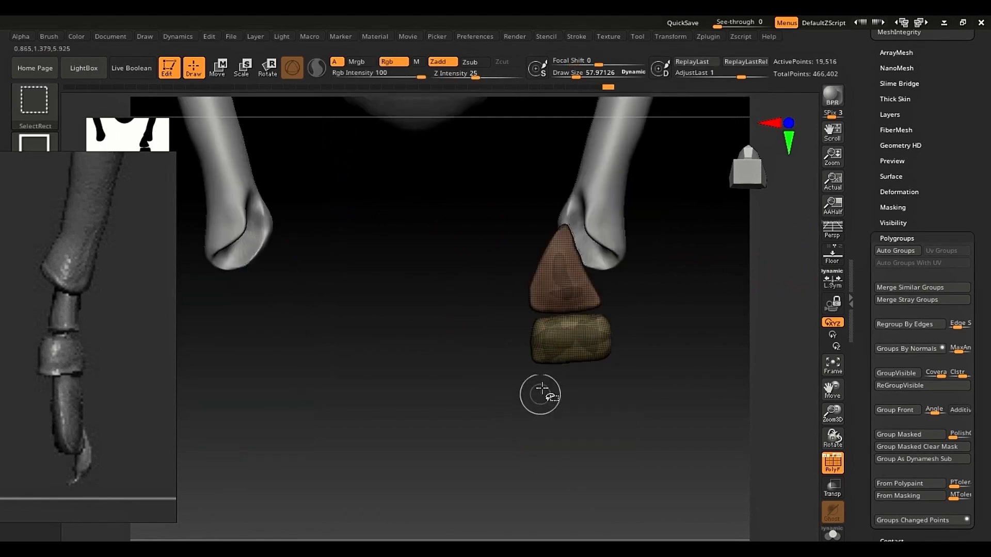
pyautogui.keyDown('ctrl'); pyautogui.keyDown('shift'); pyautogui.click(547, 294); pyautogui.keyUp('shift'); pyautogui.keyUp('ctrl')
pyautogui.keyDown('ctrl'); pyautogui.keyDown('shift'); pyautogui.click(478, 336); pyautogui.keyUp('shift'); pyautogui.keyUp('ctrl')
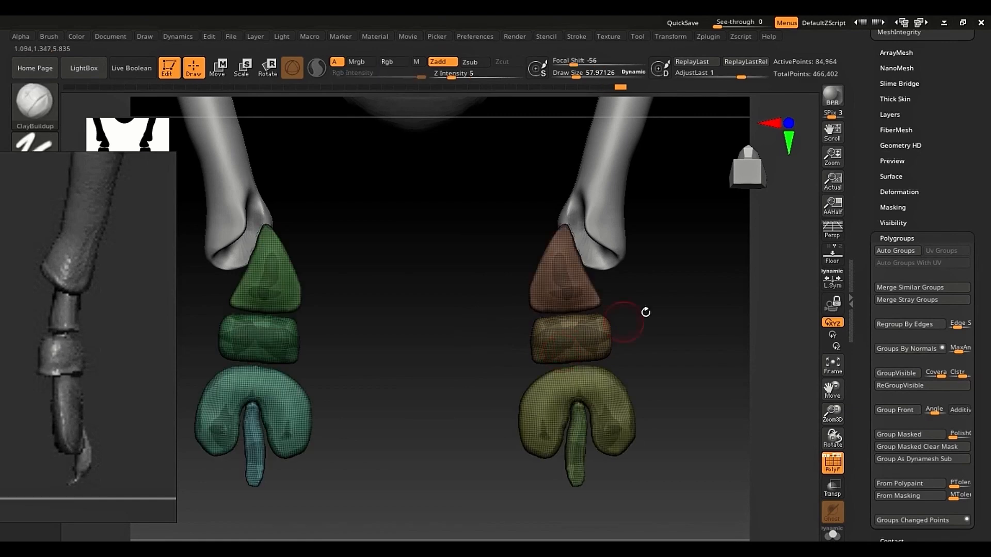
# - Apply Merge Similar Groups so matching segments on both feet share a polygroup, and check it by isolating the triangular pair
pyautogui.click(920, 288)
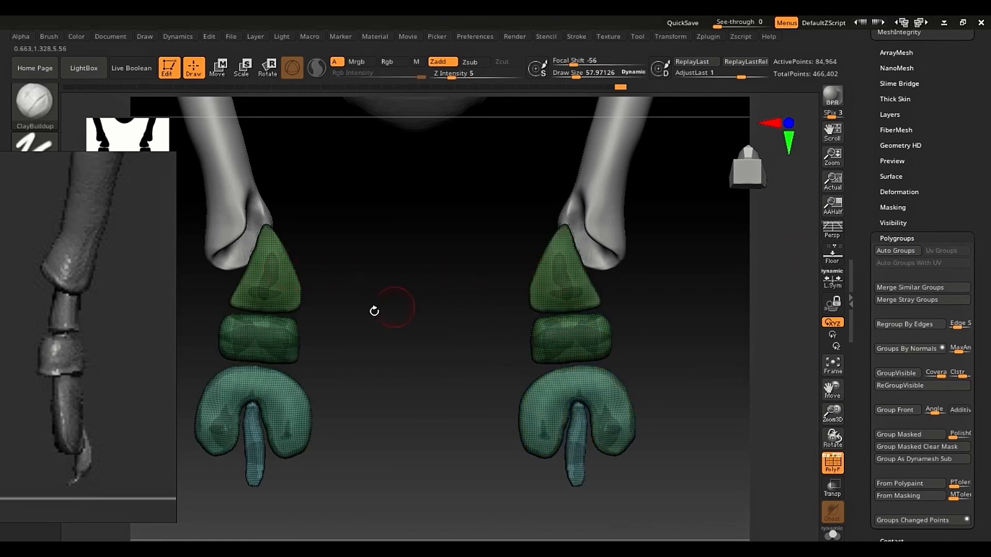
pyautogui.keyDown('ctrl'); pyautogui.keyDown('shift'); pyautogui.click(256, 280); pyautogui.keyUp('shift'); pyautogui.keyUp('ctrl')
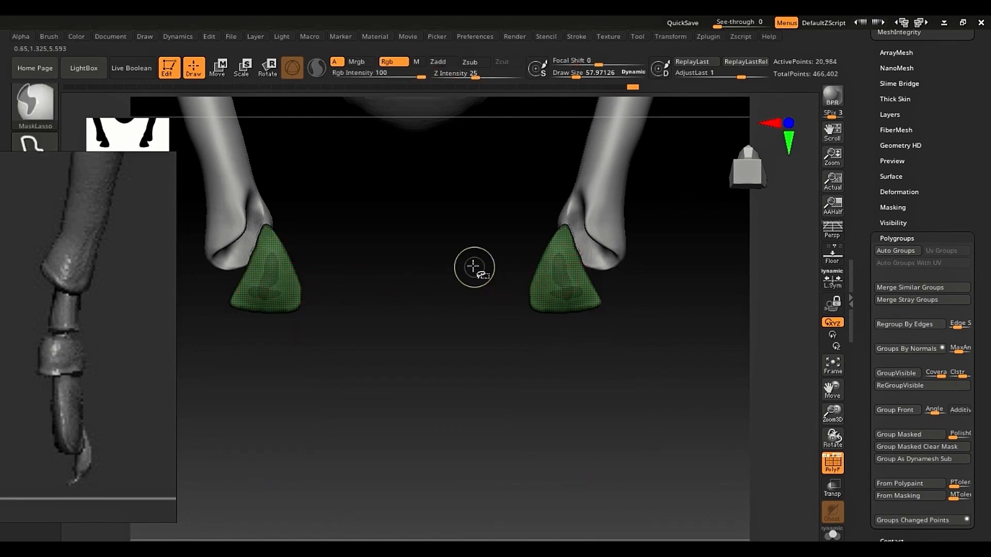
pyautogui.keyDown('ctrl'); pyautogui.keyDown('shift'); pyautogui.click(447, 270); pyautogui.keyUp('shift'); pyautogui.keyUp('ctrl')
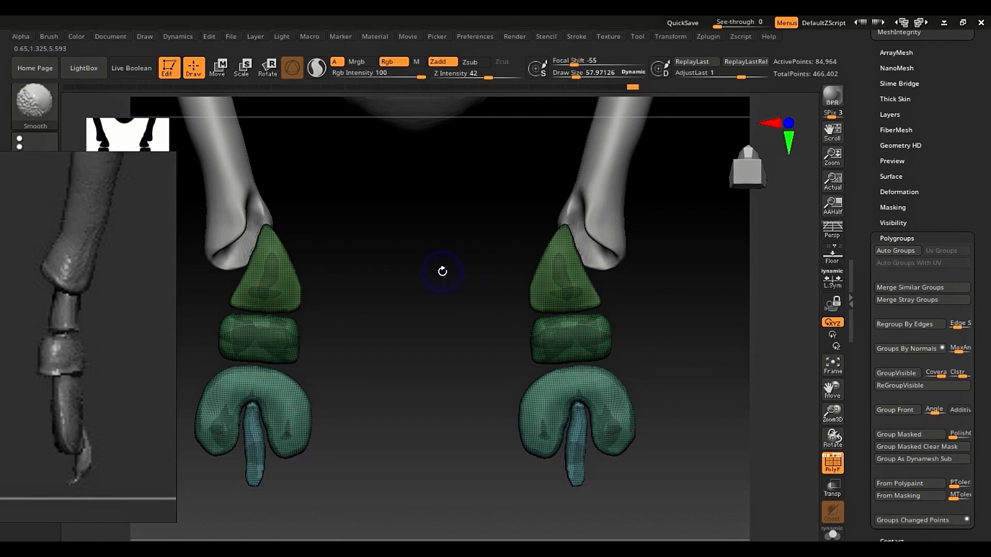
# - Hide the polyframe and isolate the horseshoe-shaped foot segment by its polygroup
pyautogui.hotkey('shift', 'f')
pyautogui.moveTo(438, 352)
pyautogui.mouseDown()
pyautogui.moveTo(442, 286)
pyautogui.moveTo(458, 288)
pyautogui.moveTo(428, 327)
pyautogui.mouseUp()
pyautogui.press('s')
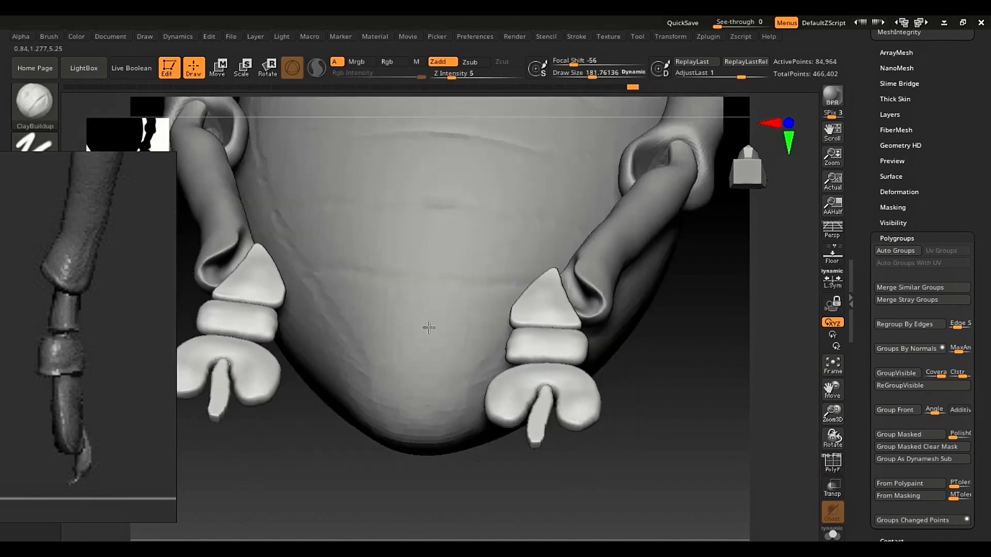
pyautogui.moveTo(429, 327); pyautogui.dragTo(538, 332, button='right')
pyautogui.keyDown('ctrl'); pyautogui.moveTo(464, 390); pyautogui.dragTo(471, 427, button='right'); pyautogui.keyUp('ctrl')
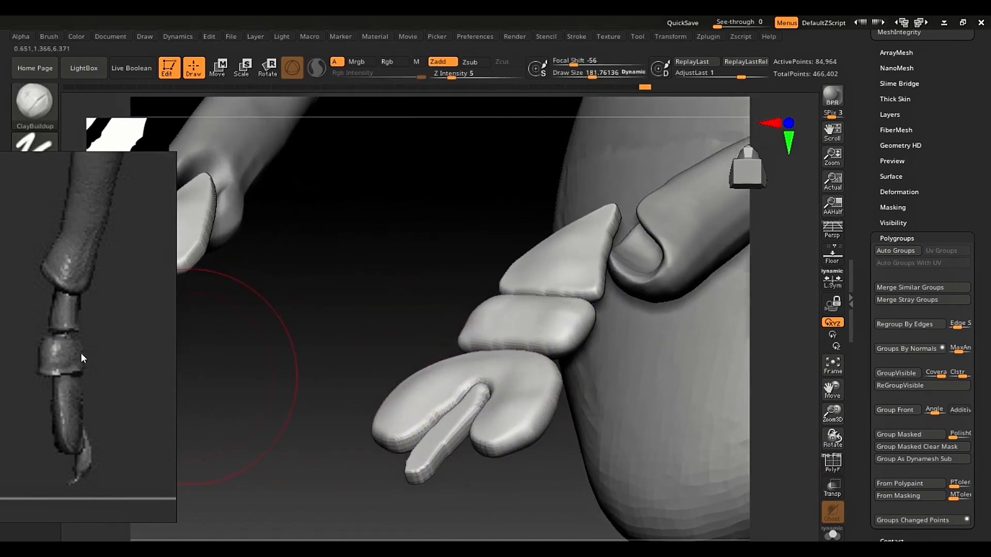
pyautogui.moveTo(81, 359); pyautogui.dragTo(112, 364, button='middle')
pyautogui.scroll(2, 112, 364)
pyautogui.moveTo(405, 365); pyautogui.dragTo(480, 367, button='right')
pyautogui.moveTo(349, 352)
pyautogui.keyDown('alt'); pyautogui.mouseDown(button='right')
pyautogui.moveTo(426, 325)
pyautogui.moveTo(385, 290)
pyautogui.moveTo(422, 290)
pyautogui.mouseUp(button='right'); pyautogui.keyUp('alt')
pyautogui.press('s')
pyautogui.moveTo(422, 288); pyautogui.dragTo(414, 288)
pyautogui.moveTo(414, 287); pyautogui.dragTo(422, 274, button='right')
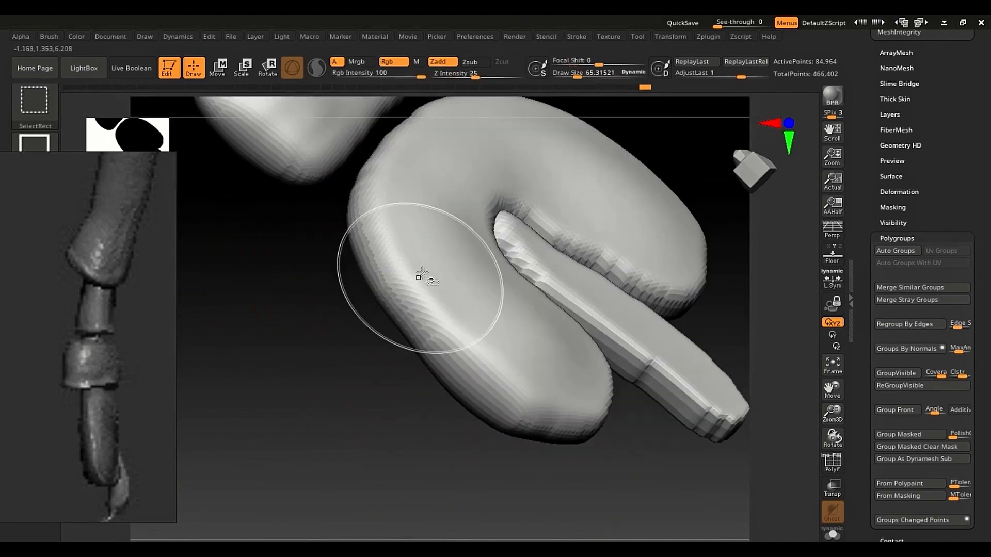
pyautogui.keyDown('ctrl'); pyautogui.keyDown('shift'); pyautogui.click(445, 317); pyautogui.keyUp('shift'); pyautogui.keyUp('ctrl')
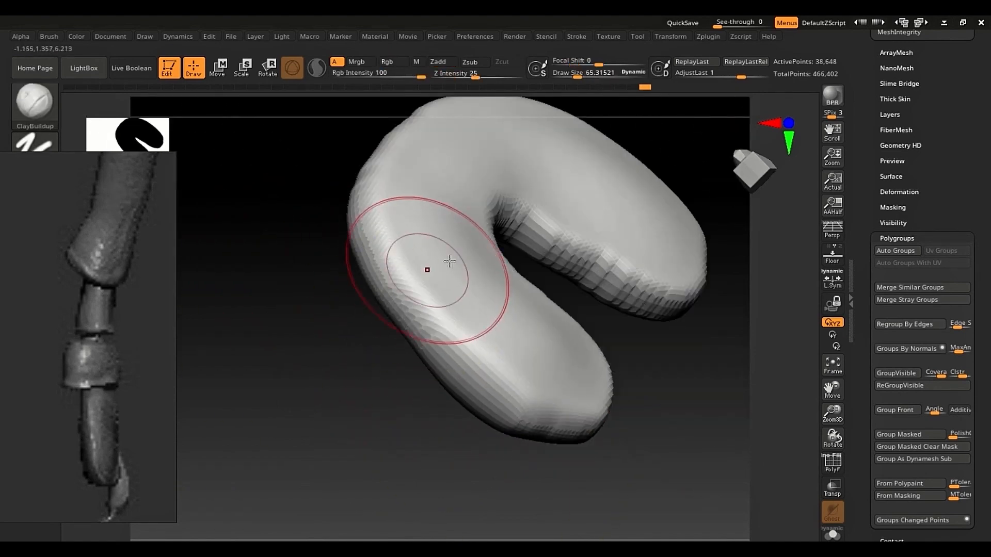
# - Build up the front face of the horseshoe segment's outer lobe with ClayBuildup at draw size about 48, and smooth the strokes
pyautogui.press('s')
pyautogui.moveTo(454, 306); pyautogui.dragTo(439, 299)
pyautogui.hotkey('shift', 'space')
pyautogui.moveTo(413, 258)
pyautogui.mouseDown()
pyautogui.moveTo(396, 230)
pyautogui.moveTo(406, 260)
pyautogui.mouseUp()
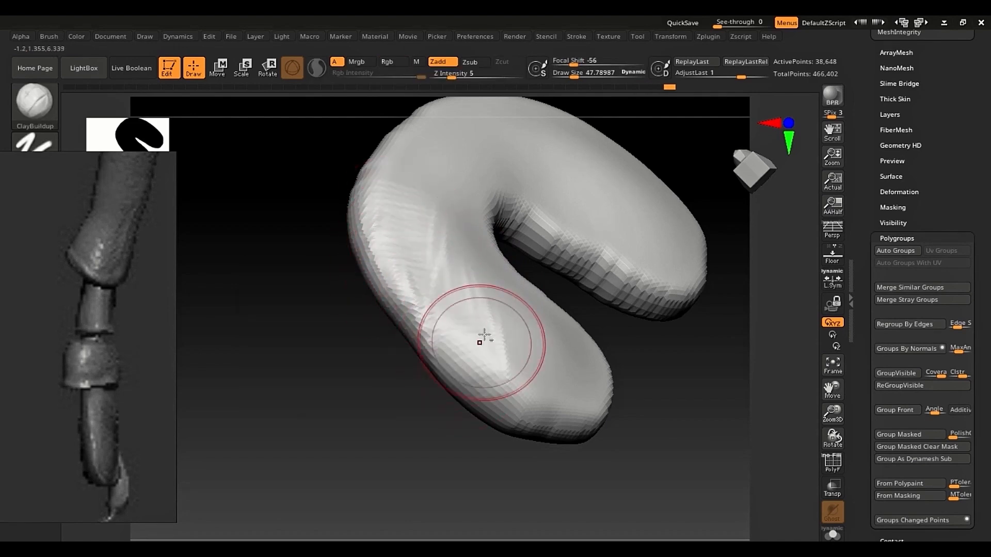
pyautogui.moveTo(516, 350)
pyautogui.mouseDown()
pyautogui.moveTo(522, 363)
pyautogui.moveTo(462, 274)
pyautogui.moveTo(413, 228)
pyautogui.moveTo(452, 282)
pyautogui.moveTo(438, 263)
pyautogui.moveTo(444, 217)
pyautogui.mouseUp()
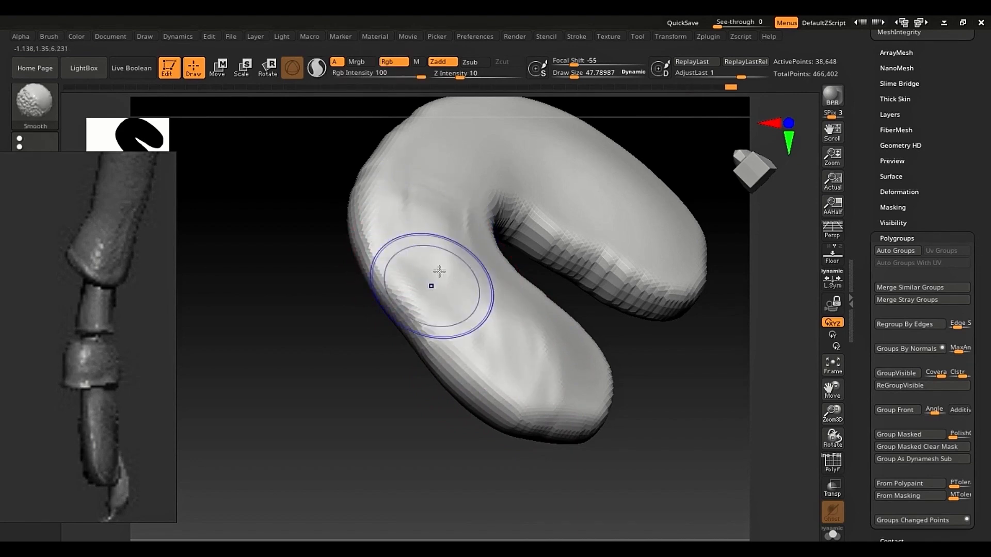
pyautogui.moveTo(437, 272)
pyautogui.keyDown('shift'); pyautogui.mouseDown()
pyautogui.moveTo(481, 345)
pyautogui.moveTo(514, 366)
pyautogui.mouseUp(); pyautogui.keyUp('shift')
pyautogui.press('shift')
# - Add clay along the rounded outer side of the same lobe and smooth it into the surface
pyautogui.press('space')
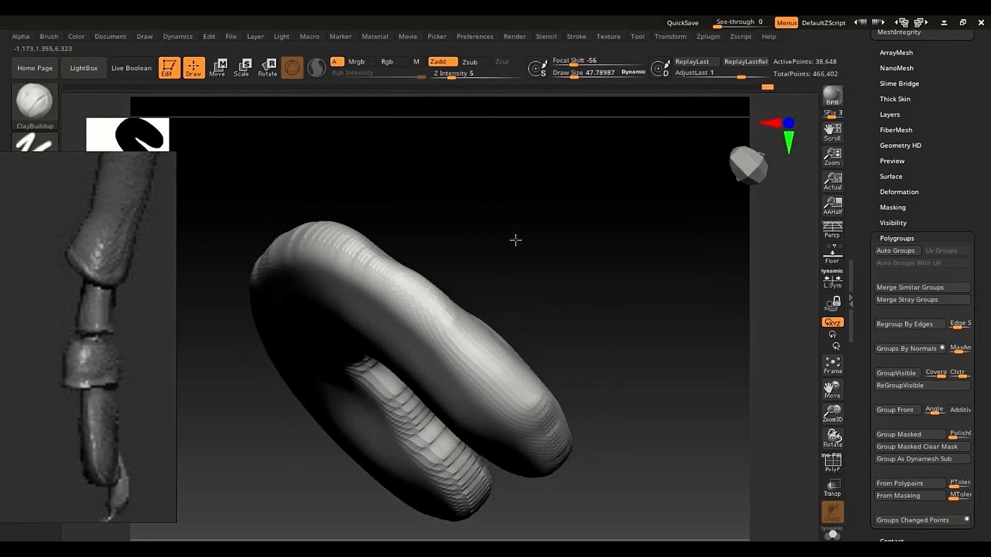
pyautogui.moveTo(407, 264)
pyautogui.mouseDown()
pyautogui.moveTo(480, 312)
pyautogui.moveTo(514, 393)
pyautogui.moveTo(492, 315)
pyautogui.mouseUp()
pyautogui.moveTo(389, 259)
pyautogui.keyDown('shift'); pyautogui.mouseDown()
pyautogui.moveTo(404, 295)
pyautogui.moveTo(441, 312)
pyautogui.mouseUp(); pyautogui.keyUp('shift')
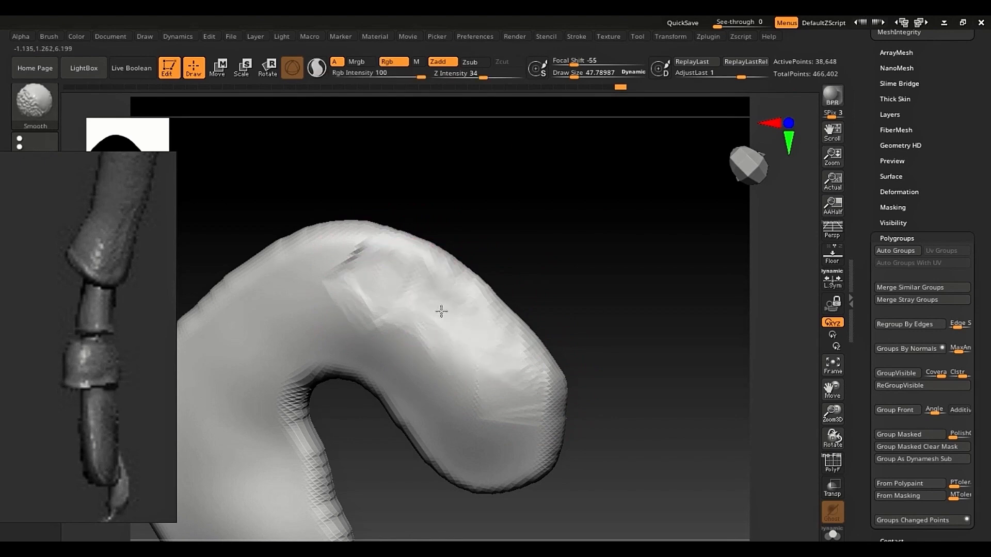
# - Build up the face of the horseshoe's opposite lobe down to its tip and smooth the strokes
pyautogui.keyDown('alt'); pyautogui.moveTo(273, 413); pyautogui.dragTo(418, 295, button='right'); pyautogui.keyUp('alt')
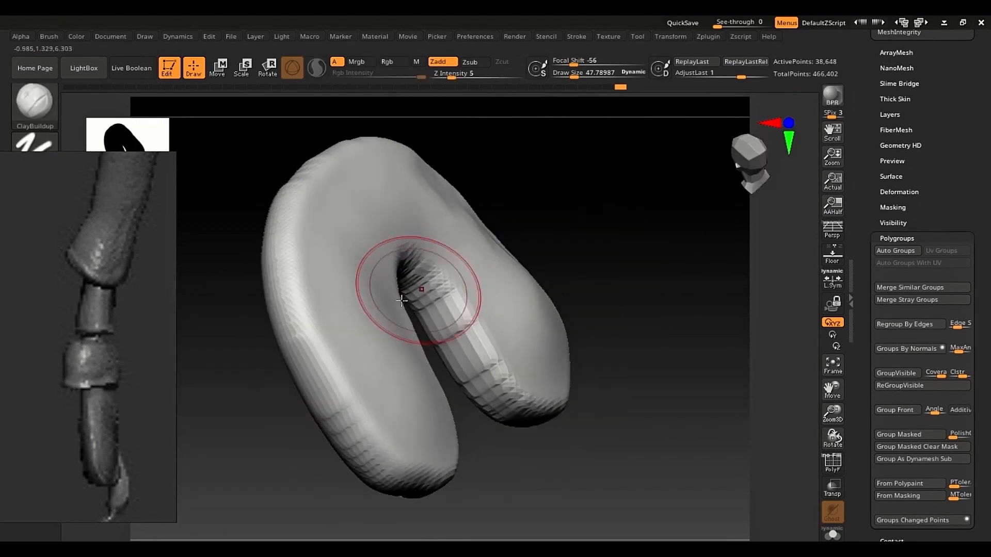
pyautogui.moveTo(352, 261)
pyautogui.mouseDown()
pyautogui.moveTo(299, 290)
pyautogui.moveTo(327, 340)
pyautogui.moveTo(333, 389)
pyautogui.moveTo(380, 413)
pyautogui.moveTo(385, 399)
pyautogui.moveTo(303, 328)
pyautogui.moveTo(307, 233)
pyautogui.moveTo(317, 313)
pyautogui.mouseUp()
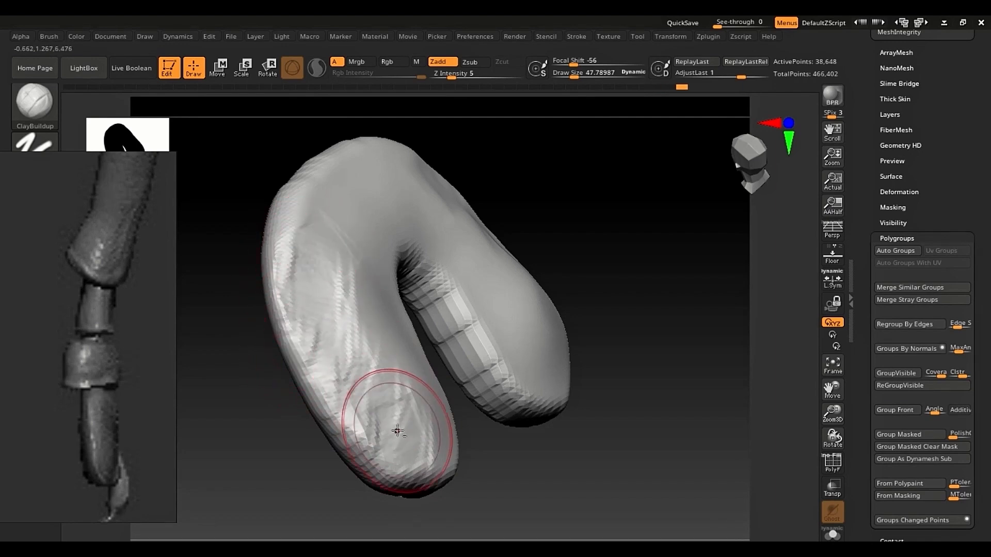
pyautogui.press('shift')
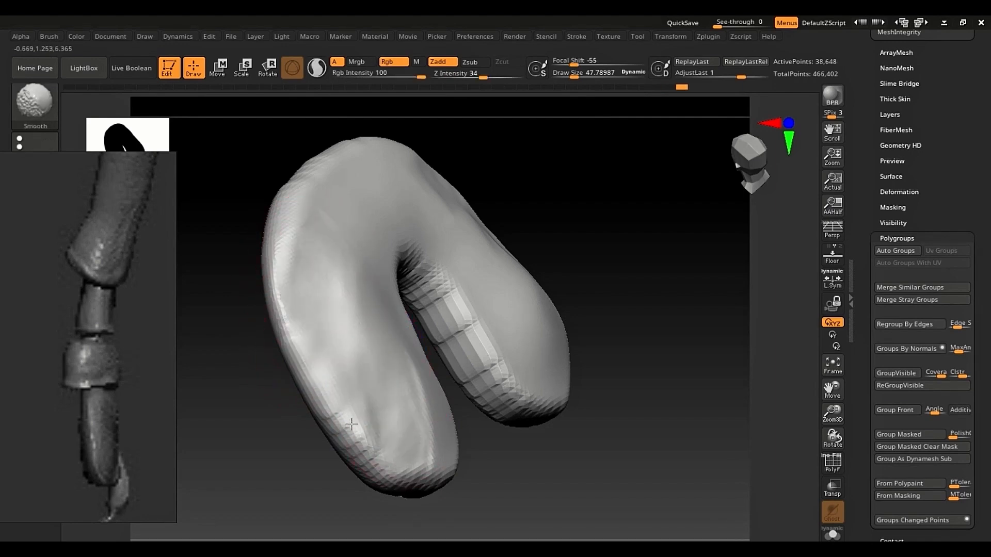
pyautogui.keyDown('shift'); pyautogui.moveTo(351, 425); pyautogui.dragTo(358, 398); pyautogui.keyUp('shift')
# - Thicken the outer side and tip of the opposite lobe with ClayBuildup and smooth the transition
pyautogui.moveTo(359, 398)
pyautogui.mouseDown(button='right')
pyautogui.moveTo(401, 341)
pyautogui.moveTo(249, 294)
pyautogui.mouseUp(button='right')
pyautogui.moveTo(250, 294); pyautogui.dragTo(334, 394)
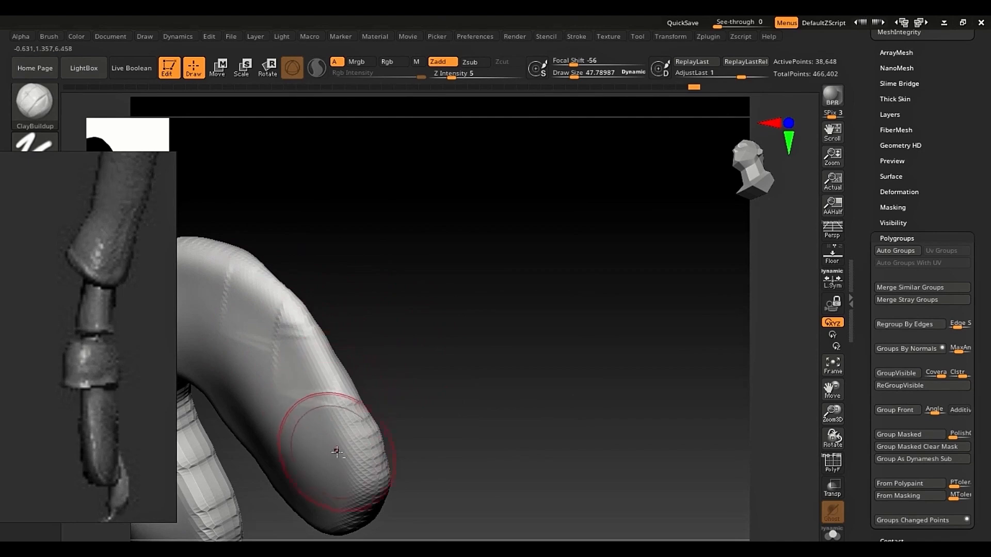
pyautogui.moveTo(340, 438); pyautogui.dragTo(370, 307, button='right')
pyautogui.moveTo(379, 320)
pyautogui.mouseDown()
pyautogui.moveTo(382, 361)
pyautogui.moveTo(343, 409)
pyautogui.moveTo(394, 395)
pyautogui.moveTo(358, 261)
pyautogui.moveTo(325, 295)
pyautogui.moveTo(336, 329)
pyautogui.mouseUp()
pyautogui.keyDown('shift'); pyautogui.moveTo(397, 436); pyautogui.dragTo(413, 434); pyautogui.keyUp('shift')
# - Build up the horseshoe segment around its inner curve and along both lobes, and smooth the surface
pyautogui.moveTo(480, 413); pyautogui.dragTo(289, 387, button='right')
pyautogui.moveTo(564, 374)
pyautogui.mouseDown()
pyautogui.moveTo(464, 412)
pyautogui.moveTo(515, 452)
pyautogui.mouseUp()
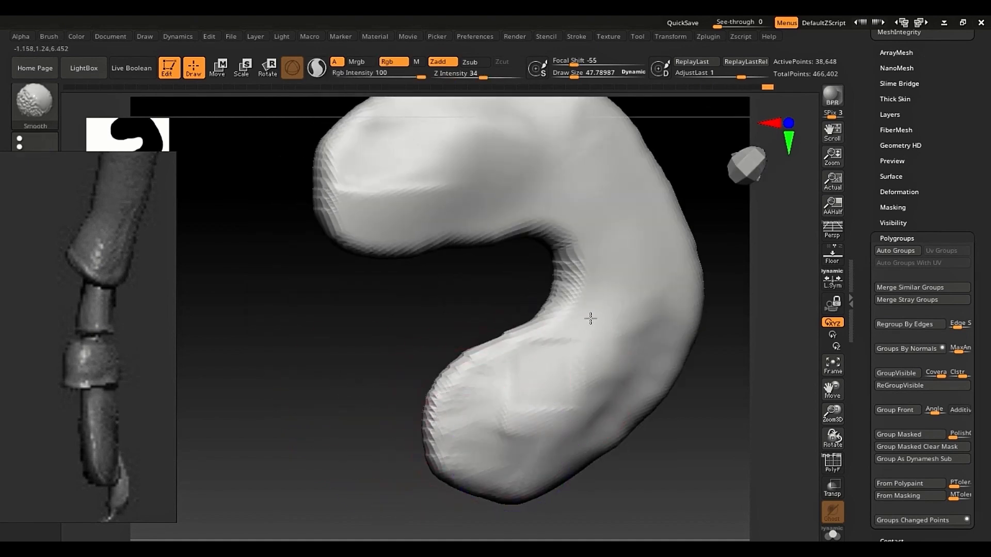
pyautogui.moveTo(586, 317)
pyautogui.mouseDown()
pyautogui.moveTo(606, 237)
pyautogui.moveTo(571, 323)
pyautogui.moveTo(504, 222)
pyautogui.moveTo(330, 234)
pyautogui.mouseUp()
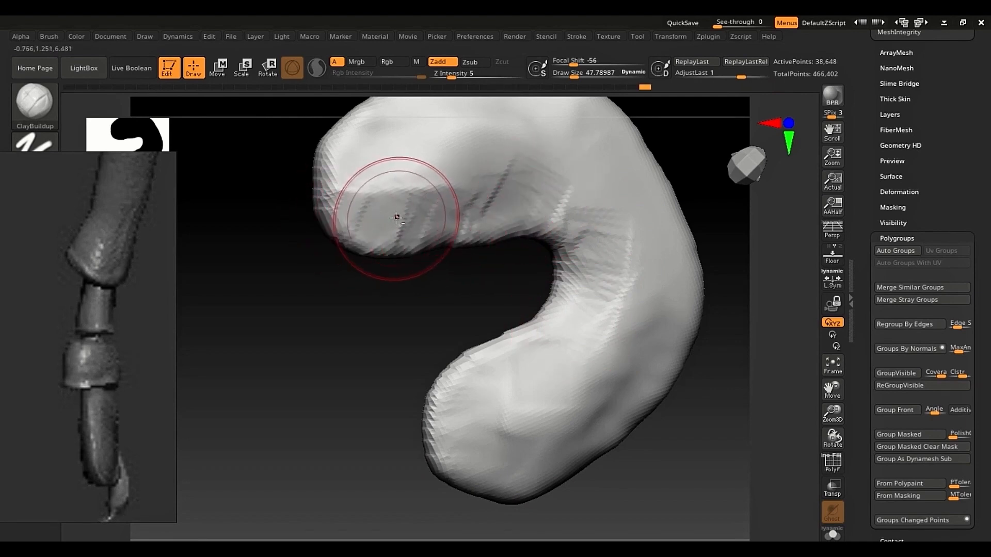
pyautogui.moveTo(397, 218)
pyautogui.keyDown('shift'); pyautogui.mouseDown()
pyautogui.moveTo(549, 233)
pyautogui.moveTo(565, 312)
pyautogui.mouseUp(); pyautogui.keyUp('shift')
# - Add clay to the lobe face beside the inner gap, and unhide all the foot segments
pyautogui.moveTo(661, 305); pyautogui.dragTo(361, 243, button='right')
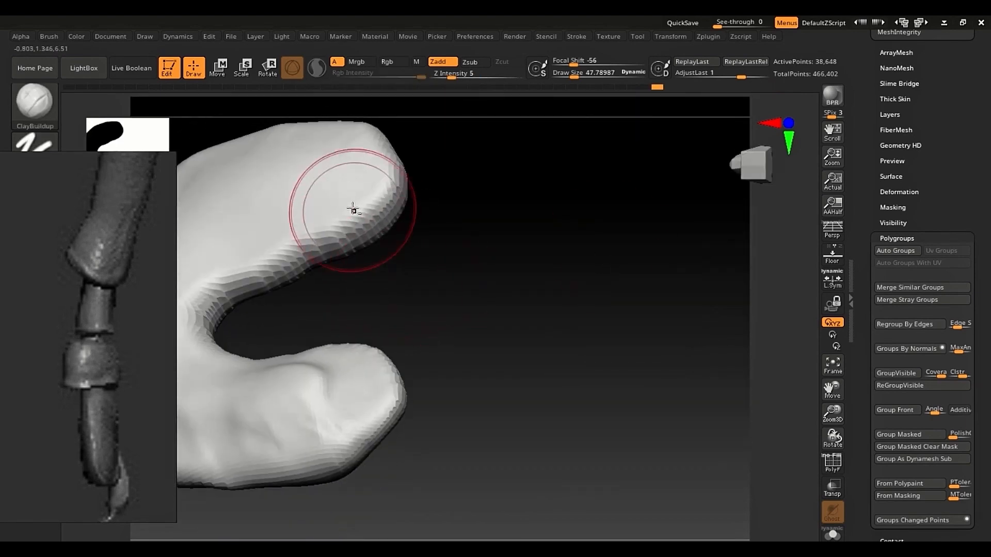
pyautogui.moveTo(332, 229)
pyautogui.mouseDown()
pyautogui.moveTo(284, 224)
pyautogui.moveTo(222, 243)
pyautogui.moveTo(203, 261)
pyautogui.mouseUp()
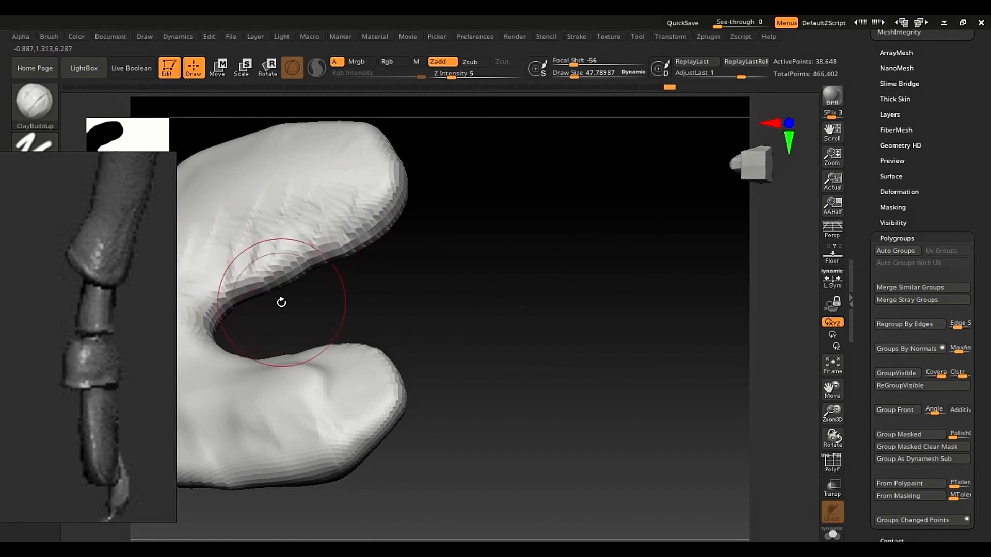
pyautogui.keyDown('alt'); pyautogui.moveTo(281, 301); pyautogui.dragTo(412, 313); pyautogui.keyUp('alt')
pyautogui.moveTo(314, 186); pyautogui.dragTo(472, 407, button='right')
pyautogui.keyDown('ctrl'); pyautogui.keyDown('shift'); pyautogui.click(502, 345); pyautogui.keyUp('shift'); pyautogui.keyUp('ctrl')
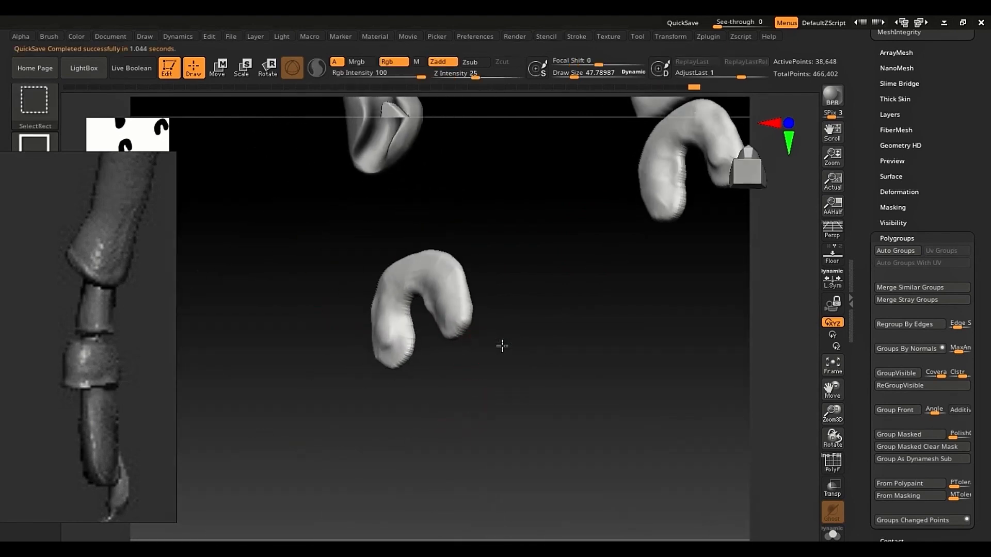
# - Fill and smooth the uneven bump near the tip of the horseshoe's lobe
pyautogui.moveTo(502, 346)
pyautogui.mouseDown(button='right')
pyautogui.moveTo(417, 270)
pyautogui.moveTo(347, 387)
pyautogui.moveTo(334, 321)
pyautogui.mouseUp(button='right')
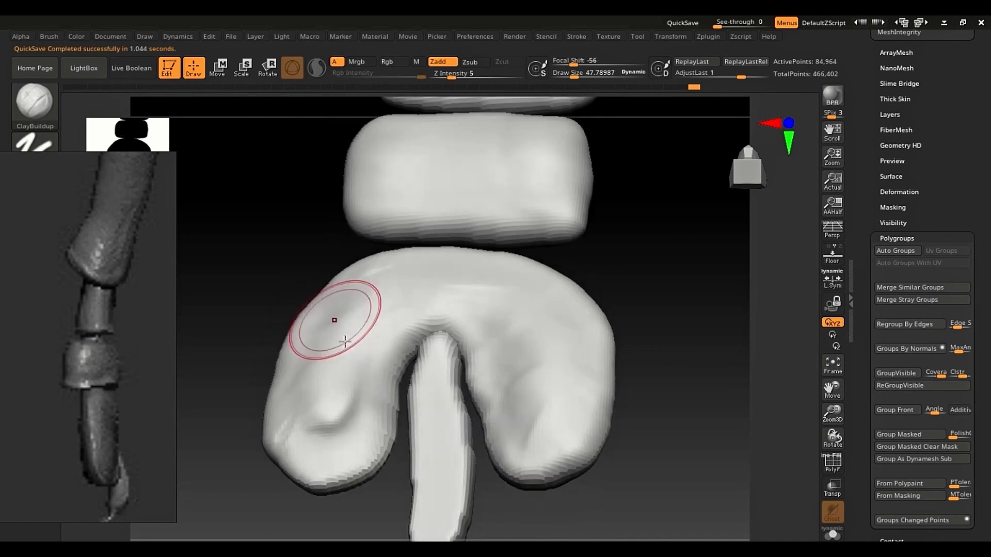
pyautogui.moveTo(335, 428)
pyautogui.mouseDown()
pyautogui.moveTo(323, 436)
pyautogui.moveTo(330, 426)
pyautogui.mouseUp()
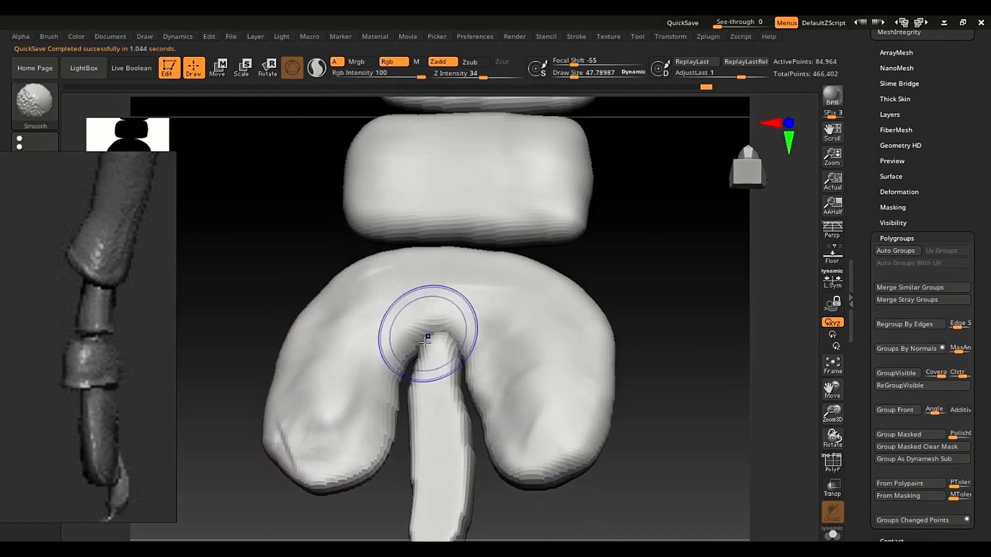
pyautogui.moveTo(532, 378)
pyautogui.keyDown('ctrl'); pyautogui.mouseDown(button='right')
pyautogui.moveTo(491, 318)
pyautogui.moveTo(502, 400)
pyautogui.moveTo(409, 339)
pyautogui.mouseUp(button='right'); pyautogui.keyUp('ctrl')
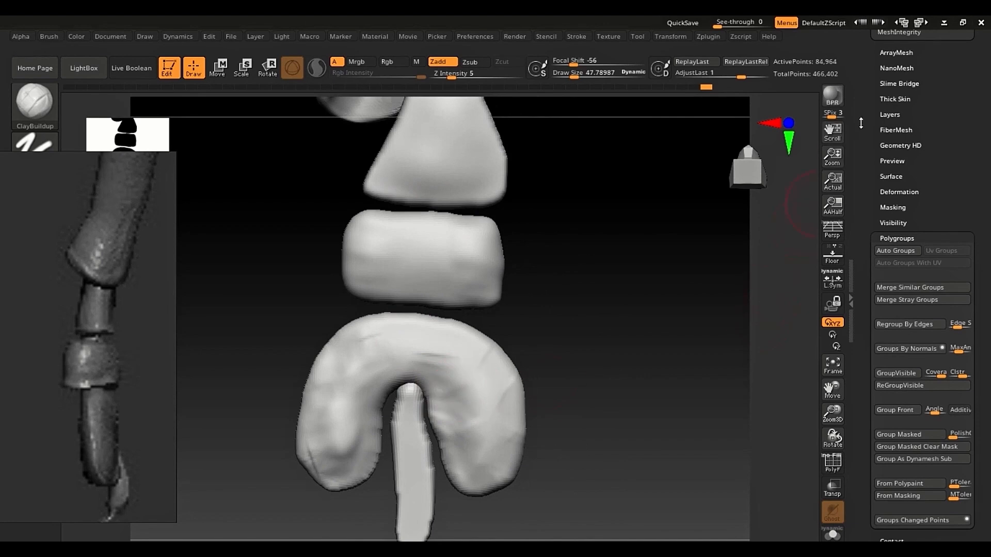
# - Remesh the foot segments with ZRemesher, inspect the new topology in the polyframe, and hide the polyframe again
pyautogui.moveTo(861, 123); pyautogui.dragTo(870, 274)
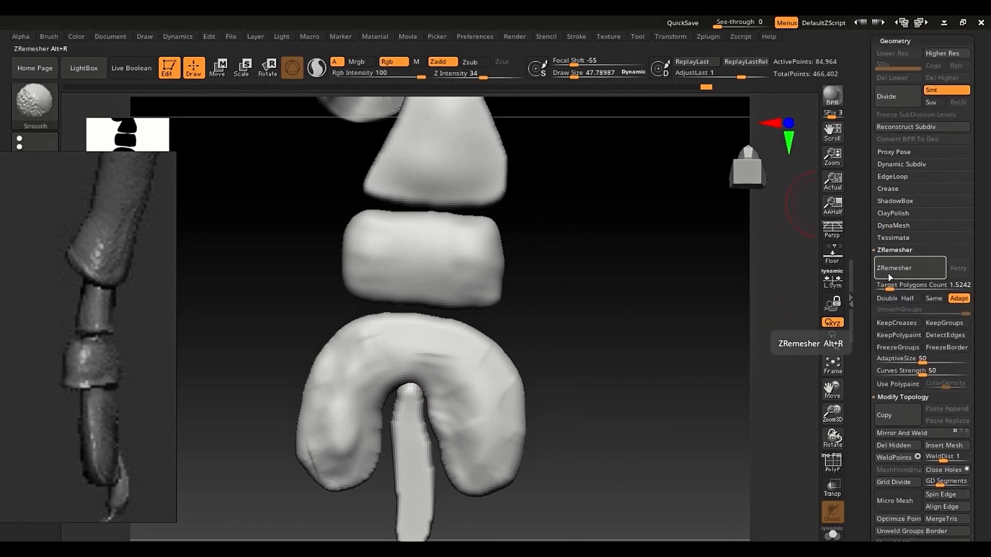
pyautogui.hotkey('shift', 'f')
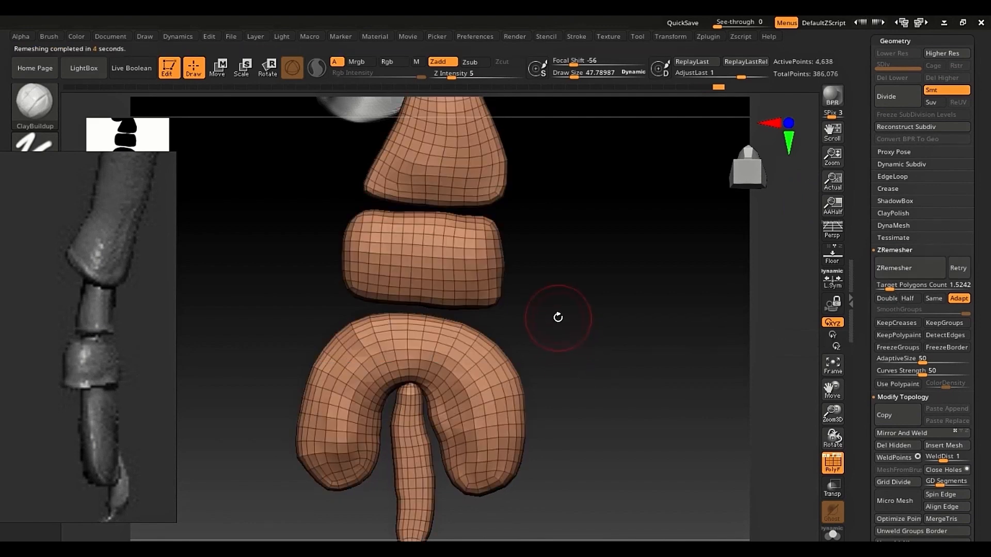
pyautogui.moveTo(546, 294); pyautogui.dragTo(577, 280)
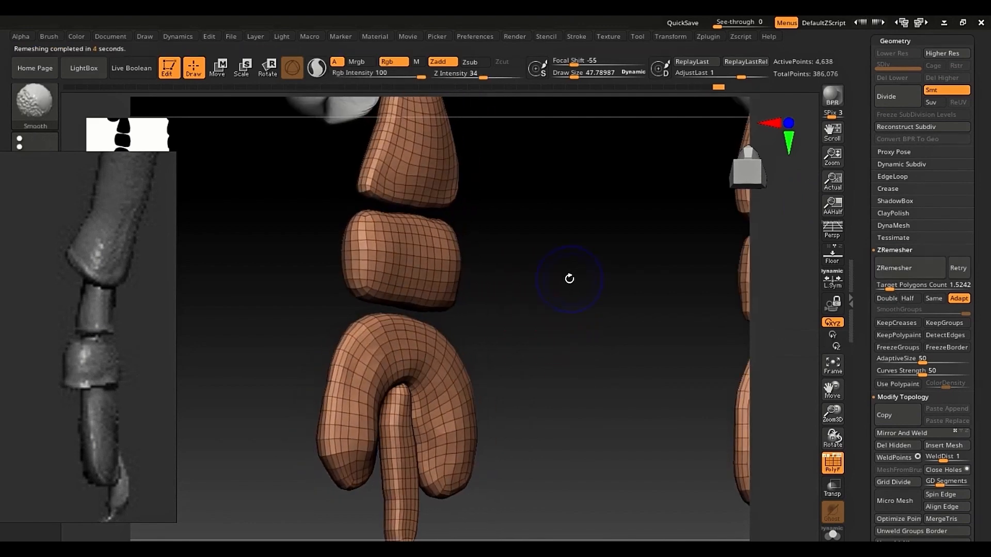
pyautogui.hotkey('shift', 'f')
# - Subdivide the remeshed foot segments once to reach subdivision level 2
pyautogui.press('s')
pyautogui.moveTo(517, 321); pyautogui.dragTo(464, 321)
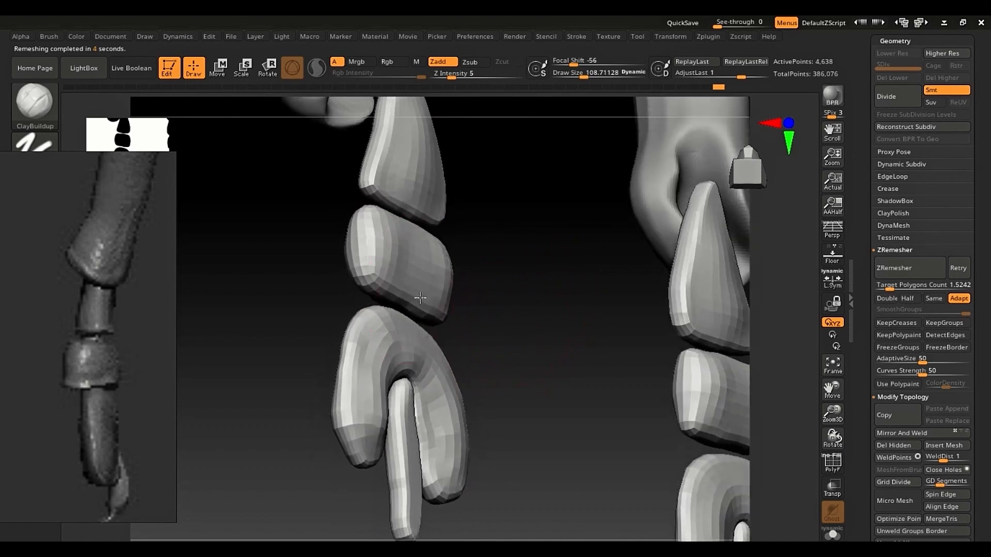
pyautogui.keyDown('ctrl'); pyautogui.moveTo(464, 321); pyautogui.dragTo(394, 321, button='right'); pyautogui.keyUp('ctrl')
pyautogui.hotkey('ctrl', 'd')
pyautogui.press('s')
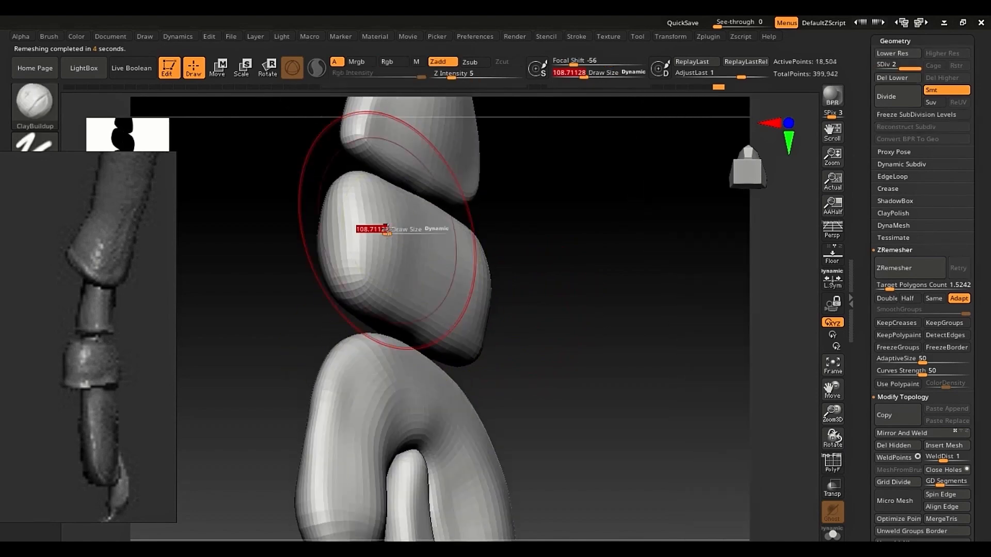
pyautogui.moveTo(388, 229); pyautogui.dragTo(381, 230)
pyautogui.moveTo(381, 230)
pyautogui.mouseDown(button='right')
pyautogui.moveTo(391, 266)
pyautogui.moveTo(372, 261)
pyautogui.moveTo(376, 215)
pyautogui.mouseUp(button='right')
pyautogui.press('shift')
# - Set the draw size to about 51 and choose the Move brush for reshaping the horseshoe segment's inner gap
pyautogui.moveTo(545, 253)
pyautogui.keyDown('ctrl'); pyautogui.mouseDown(button='right')
pyautogui.moveTo(491, 290)
pyautogui.moveTo(447, 341)
pyautogui.mouseUp(button='right'); pyautogui.keyUp('ctrl')
pyautogui.moveTo(490, 405)
pyautogui.mouseDown(button='right')
pyautogui.moveTo(475, 387)
pyautogui.moveTo(468, 457)
pyautogui.mouseUp(button='right')
pyautogui.press('s')
pyautogui.moveTo(486, 404)
pyautogui.mouseDown()
pyautogui.moveTo(438, 386)
pyautogui.moveTo(446, 382)
pyautogui.mouseUp()
pyautogui.press('b')
pyautogui.press('m')
pyautogui.press('v')
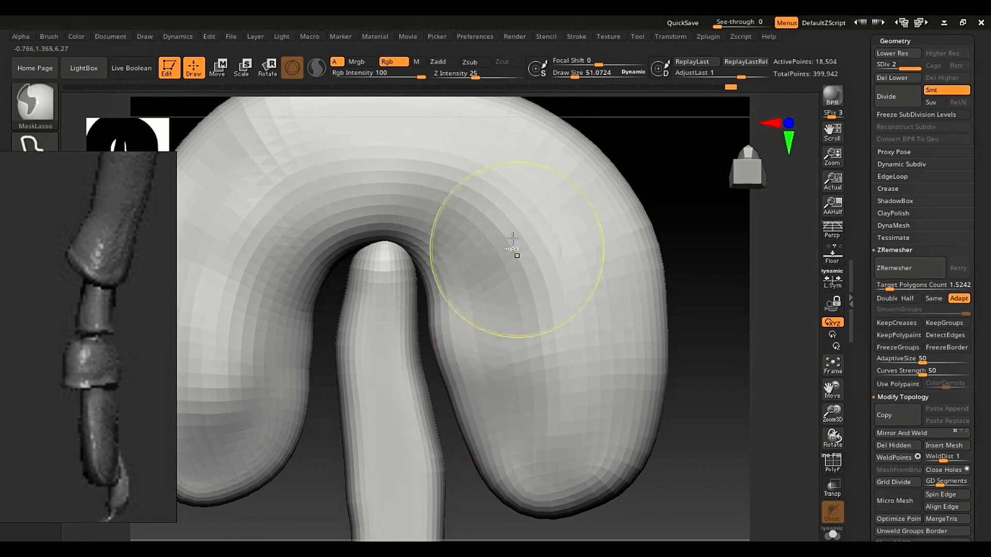
pyautogui.moveTo(512, 371)
pyautogui.keyDown('ctrl'); pyautogui.mouseDown()
pyautogui.moveTo(573, 216)
pyautogui.moveTo(495, 216)
pyautogui.mouseUp(); pyautogui.keyUp('ctrl')
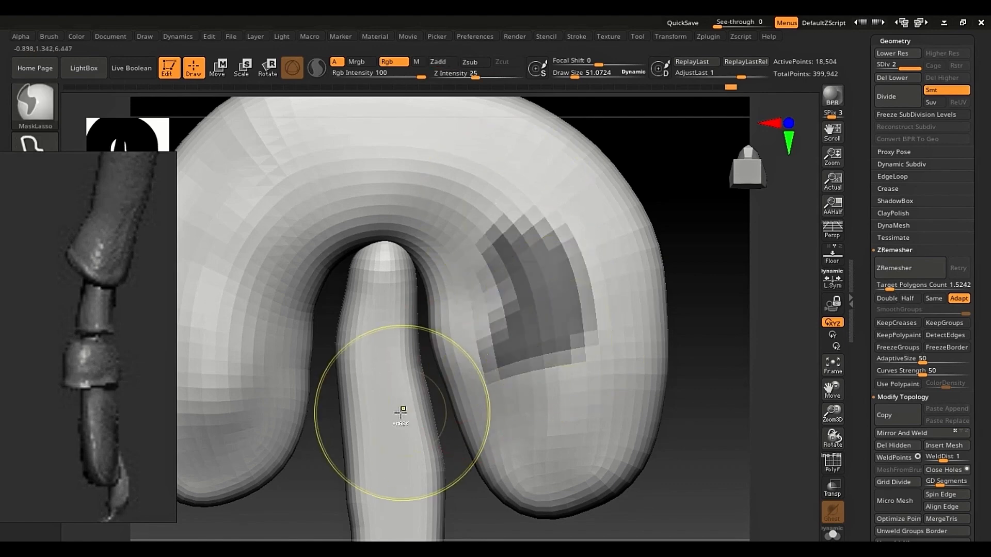
pyautogui.keyDown('ctrl'); pyautogui.moveTo(415, 444); pyautogui.dragTo(416, 362); pyautogui.keyUp('ctrl')
pyautogui.hotkey('ctrl', 'z')
pyautogui.hotkey('ctrl', 'z')
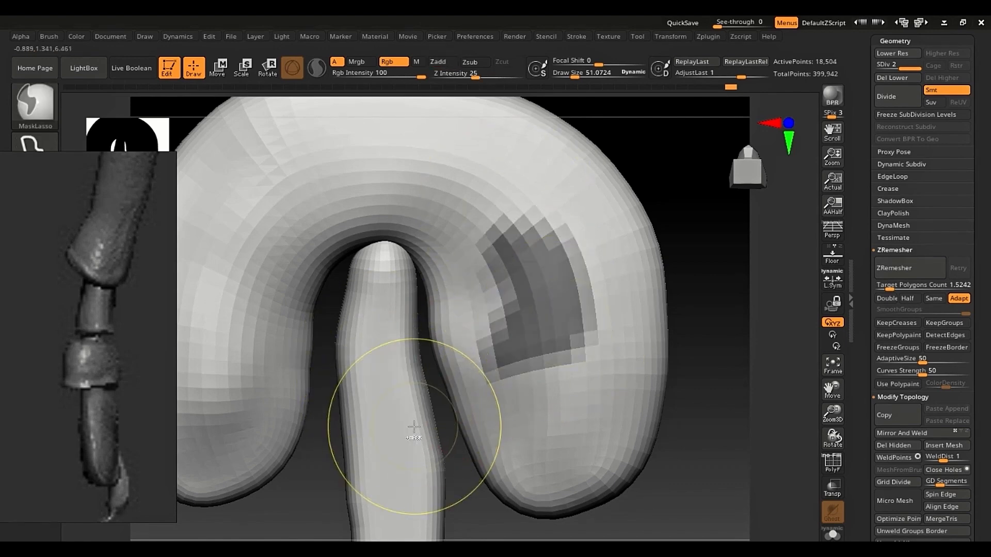
pyautogui.hotkey('ctrl', 'z')
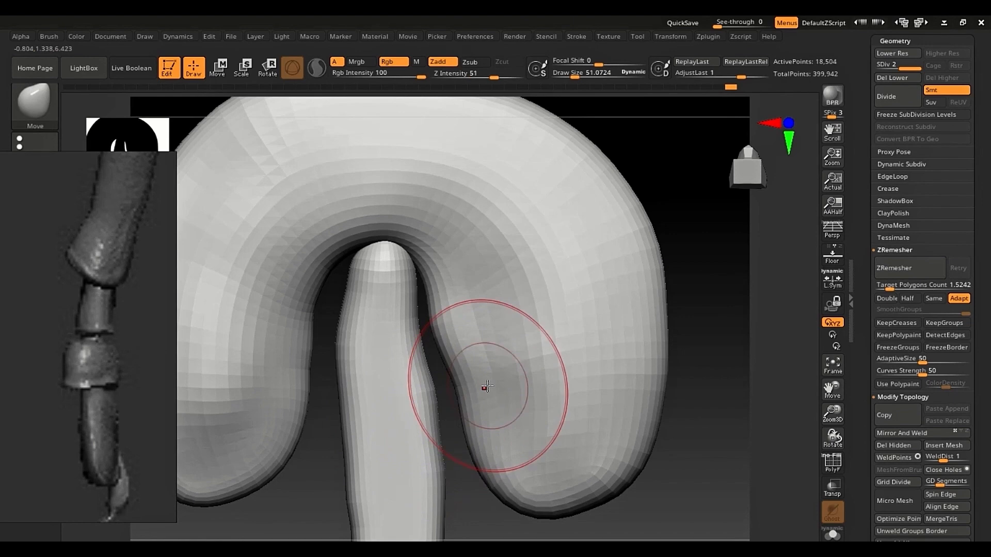
# - Switch to the Move Topological brush and pull the lobe's inner edge towards the central rod
pyautogui.press('b')
pyautogui.press('m')
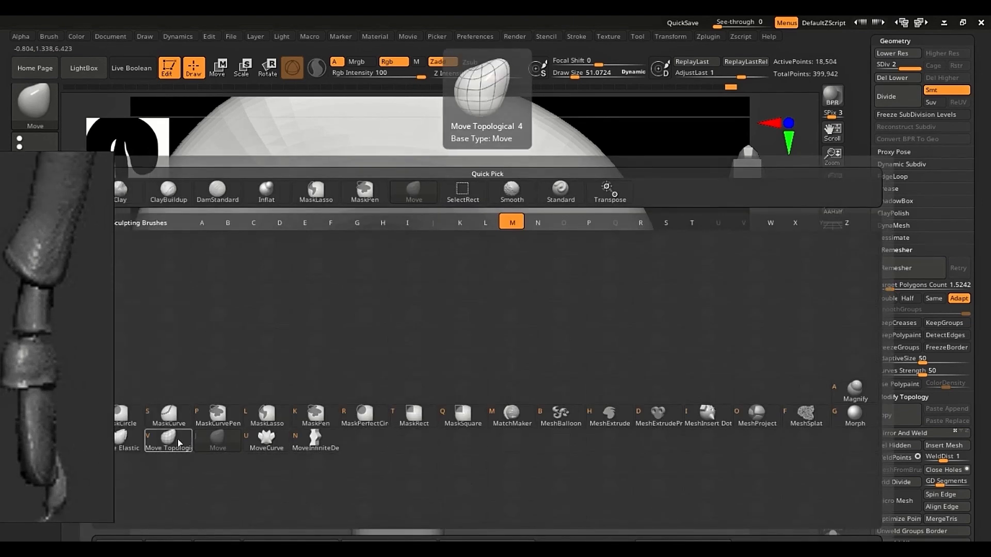
pyautogui.click(179, 443)
pyautogui.moveTo(475, 360); pyautogui.dragTo(439, 390)
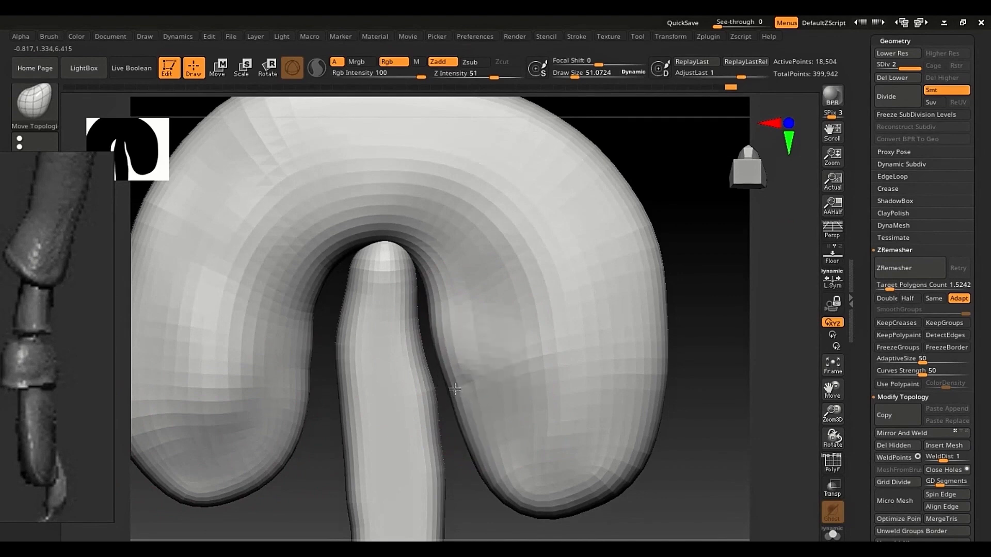
pyautogui.press('s')
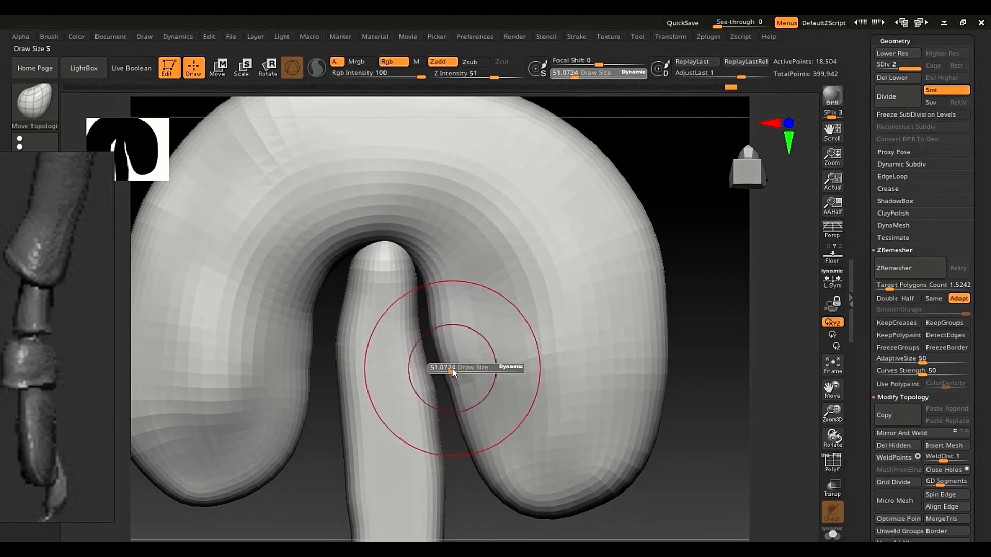
pyautogui.moveTo(452, 368); pyautogui.dragTo(456, 354)
pyautogui.press('s')
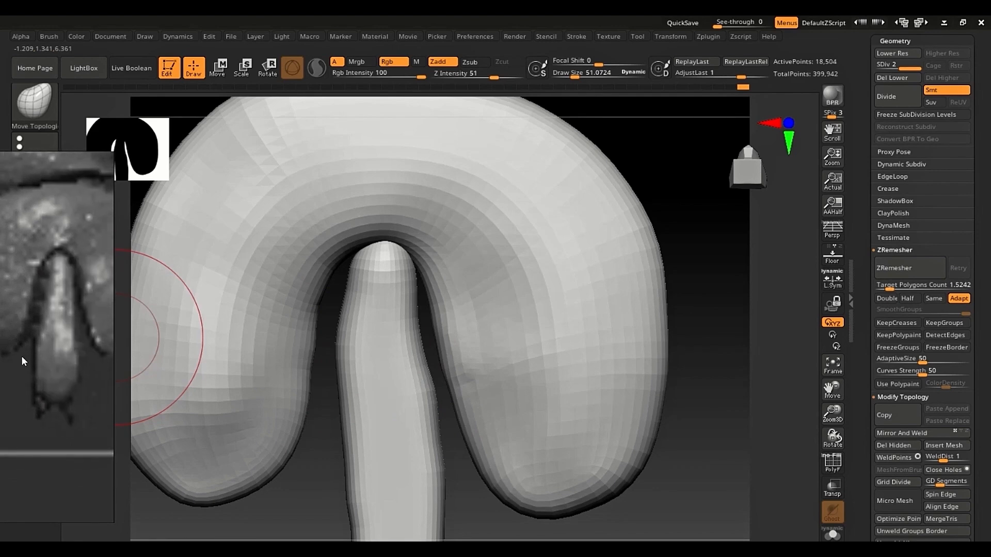
# - Reshape the central rod's outer side and broaden its lower end with the Move Topological brush at draw sizes of about 81 and 48
pyautogui.moveTo(486, 535)
pyautogui.keyDown('ctrl'); pyautogui.mouseDown(button='right')
pyautogui.moveTo(403, 421)
pyautogui.moveTo(412, 352)
pyautogui.mouseUp(button='right'); pyautogui.keyUp('ctrl')
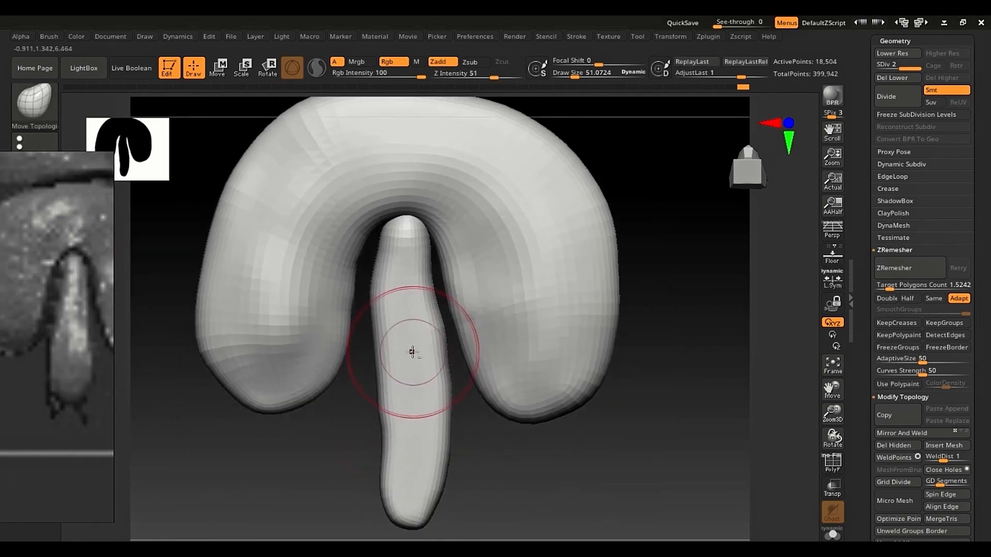
pyautogui.press('s')
pyautogui.moveTo(405, 356); pyautogui.dragTo(411, 357)
pyautogui.moveTo(392, 392); pyautogui.dragTo(369, 390)
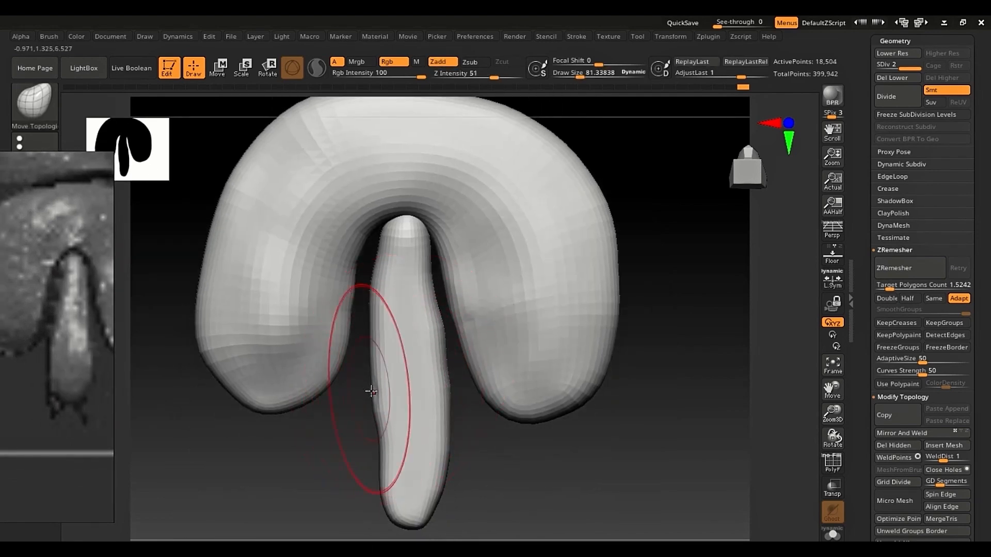
pyautogui.press('s')
pyautogui.moveTo(384, 451); pyautogui.dragTo(378, 451)
pyautogui.moveTo(381, 445); pyautogui.dragTo(378, 445)
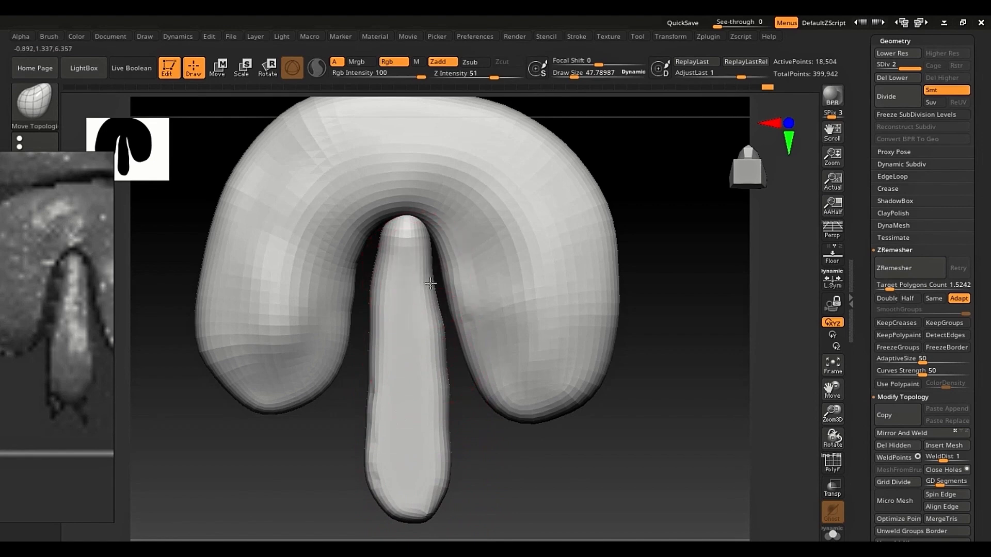
# - Pull the central rod's opposite side into an even taper, and round and smooth its lower tip
pyautogui.press('s')
pyautogui.moveTo(430, 284); pyautogui.dragTo(454, 277)
pyautogui.press('s')
pyautogui.moveTo(449, 333)
pyautogui.mouseDown()
pyautogui.moveTo(433, 333)
pyautogui.moveTo(430, 359)
pyautogui.mouseUp()
pyautogui.press('shift')
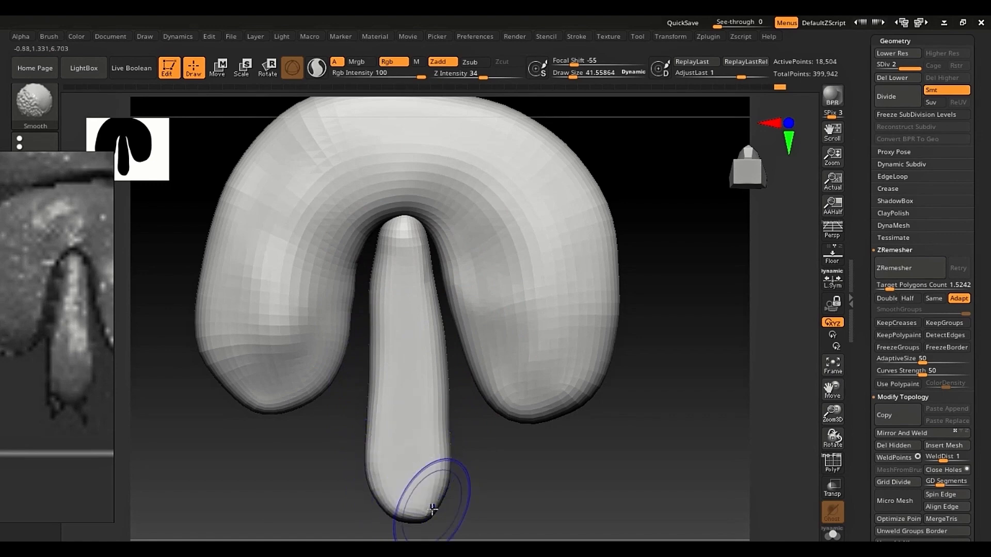
pyautogui.press('s')
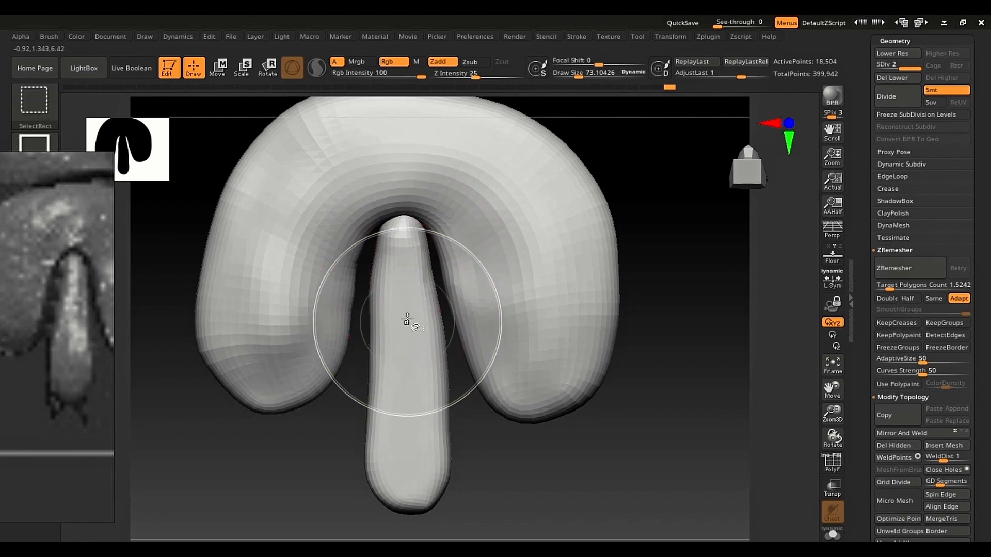
# - Isolate the central rod, refine its upper and lower ends with the Move Topological brush, and show all parts again
pyautogui.press('ctrl')
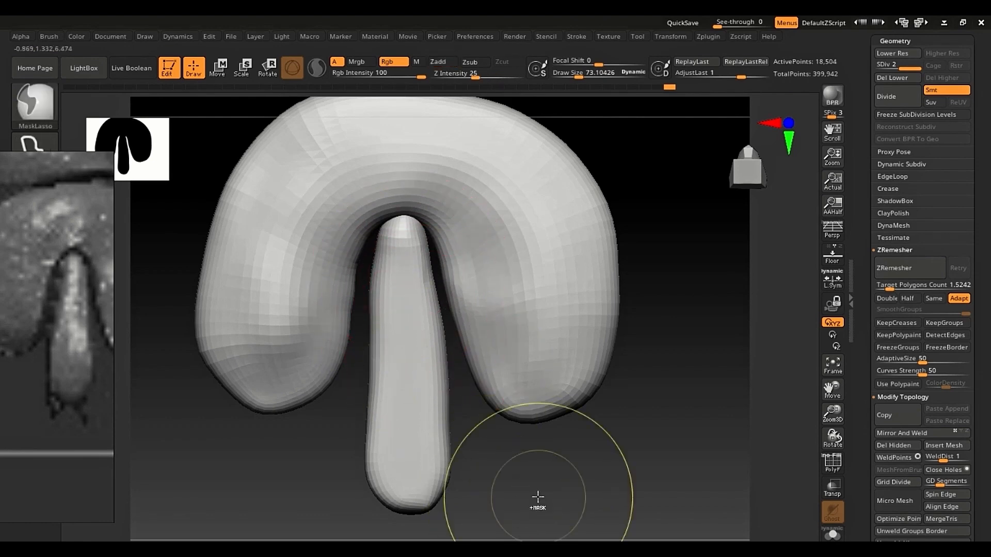
pyautogui.keyDown('ctrl'); pyautogui.keyDown('shift'); pyautogui.click(403, 356); pyautogui.keyUp('shift'); pyautogui.keyUp('ctrl')
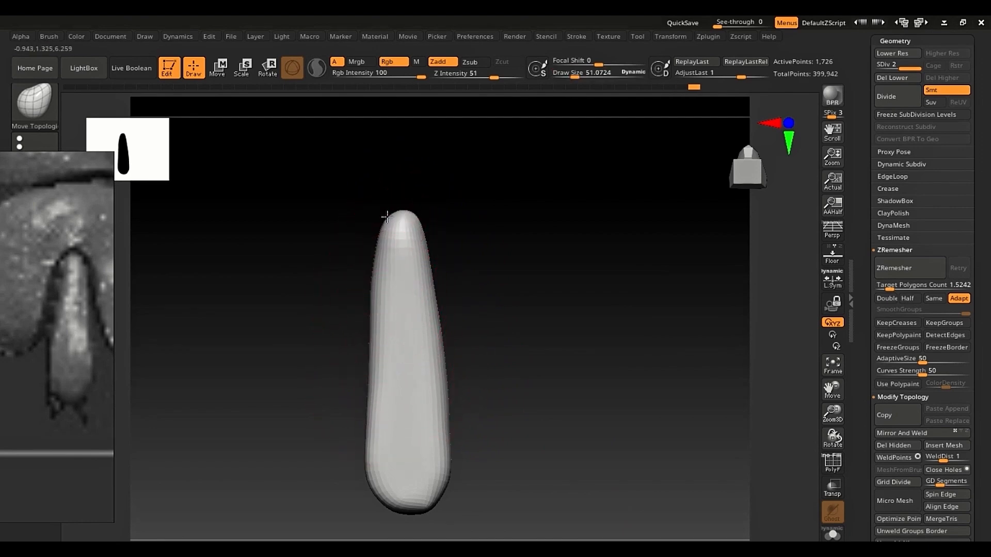
pyautogui.press('s')
pyautogui.moveTo(407, 279); pyautogui.dragTo(414, 283)
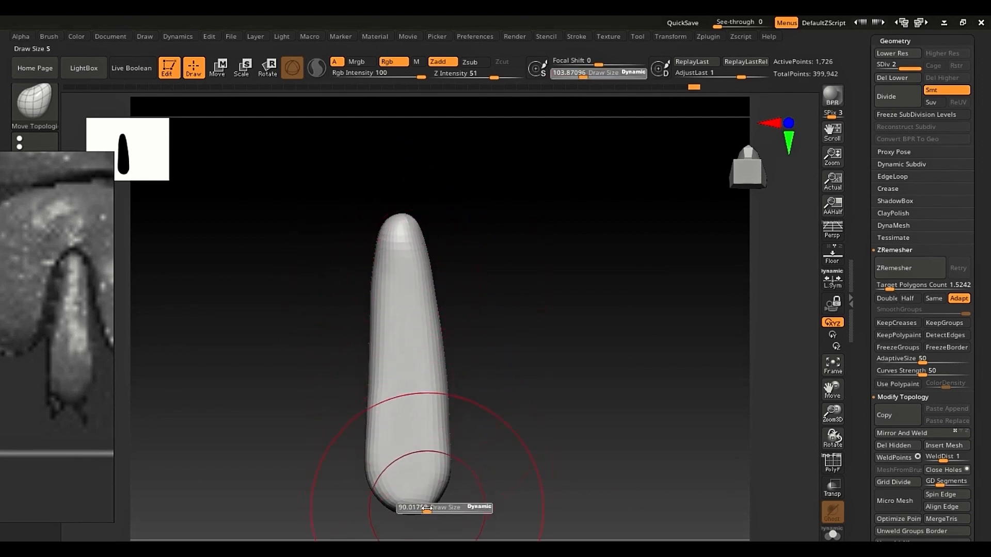
pyautogui.keyDown('ctrl'); pyautogui.keyDown('shift'); pyautogui.click(467, 465); pyautogui.keyUp('shift'); pyautogui.keyUp('ctrl')
# - Examine both hind feet from the front and side and compare them with the hind leg in the beetle reference
pyautogui.keyDown('ctrl'); pyautogui.moveTo(471, 459); pyautogui.dragTo(378, 388, button='right'); pyautogui.keyUp('ctrl')
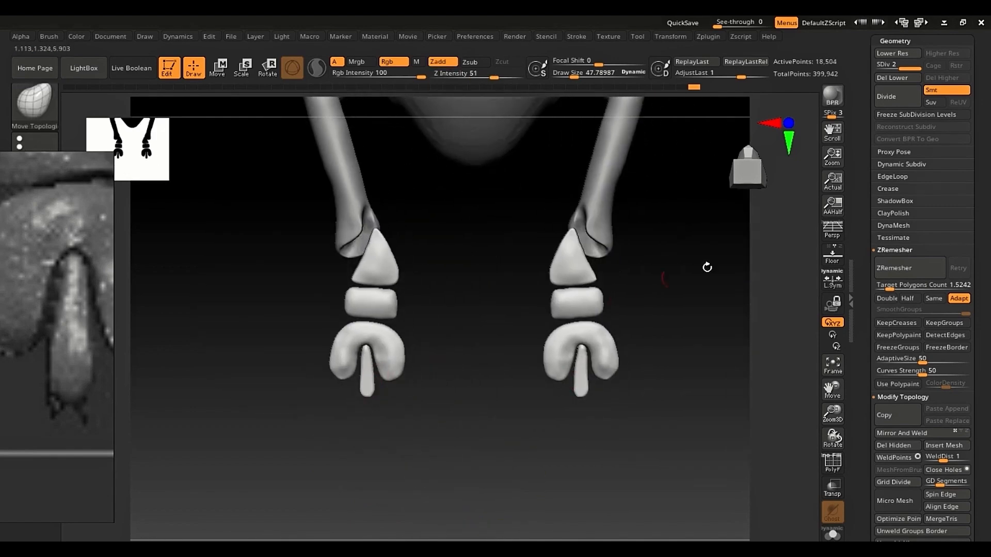
pyautogui.moveTo(862, 202); pyautogui.dragTo(862, 284)
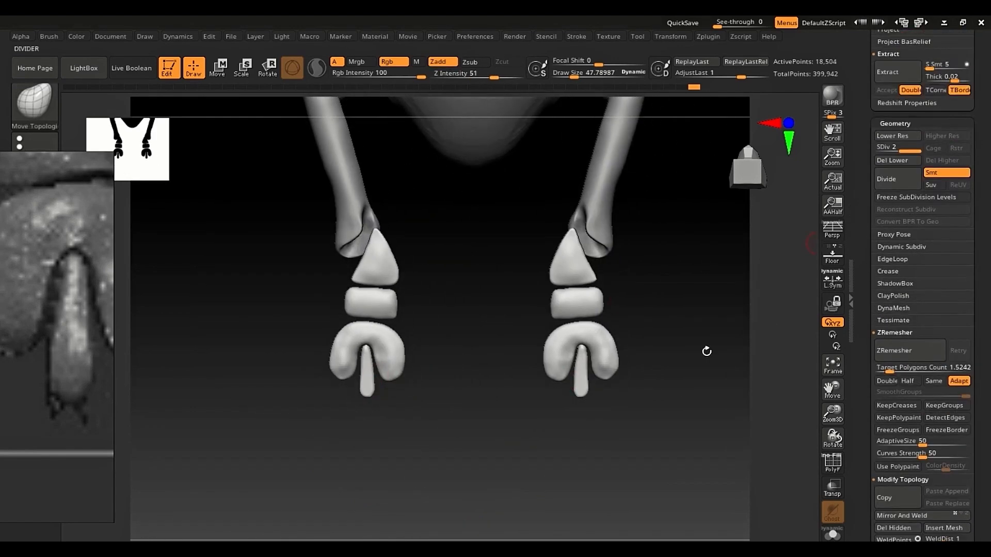
pyautogui.keyDown('ctrl'); pyautogui.moveTo(310, 408); pyautogui.dragTo(470, 351, button='right'); pyautogui.keyUp('ctrl')
pyautogui.moveTo(12, 346); pyautogui.dragTo(14, 219, button='middle')
pyautogui.moveTo(61, 326); pyautogui.dragTo(400, 288, button='right')
pyautogui.moveTo(397, 310); pyautogui.dragTo(345, 180, button='middle')
pyautogui.moveTo(321, 305)
pyautogui.mouseDown(button='middle')
pyautogui.moveTo(349, 248)
pyautogui.moveTo(205, 321)
pyautogui.moveTo(303, 380)
pyautogui.moveTo(321, 415)
pyautogui.mouseUp(button='middle')
pyautogui.moveTo(322, 416); pyautogui.dragTo(191, 266, button='right')
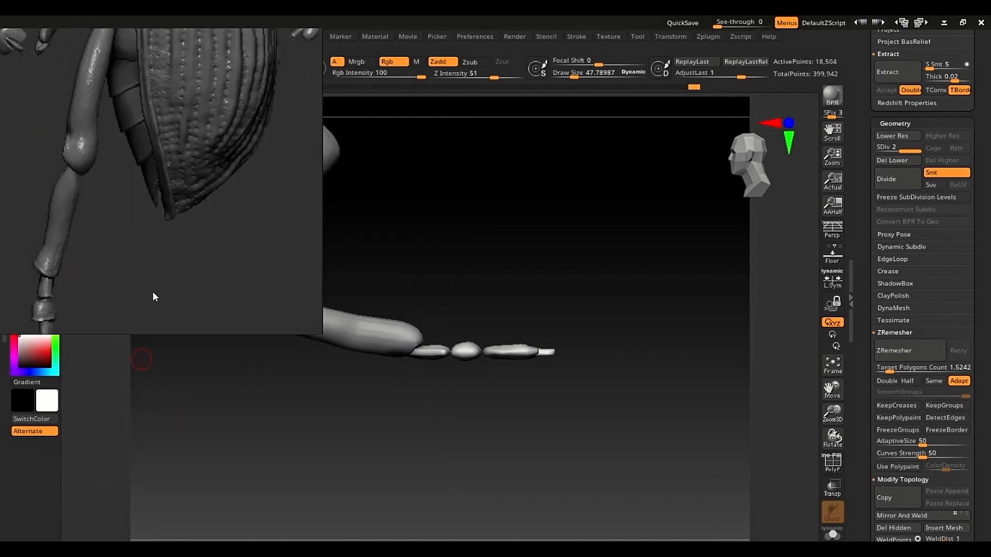
pyautogui.moveTo(153, 292); pyautogui.dragTo(249, 160, button='middle')
pyautogui.scroll(2, 158, 219)
pyautogui.moveTo(200, 230); pyautogui.dragTo(130, 291, button='right')
pyautogui.moveTo(289, 282)
pyautogui.mouseDown()
pyautogui.moveTo(491, 243)
pyautogui.moveTo(564, 376)
pyautogui.moveTo(668, 416)
pyautogui.moveTo(457, 344)
pyautogui.moveTo(511, 458)
pyautogui.moveTo(453, 326)
pyautogui.moveTo(472, 328)
pyautogui.mouseUp()
pyautogui.keyDown('ctrl'); pyautogui.moveTo(400, 190); pyautogui.dragTo(402, 230, button='right'); pyautogui.keyUp('ctrl')
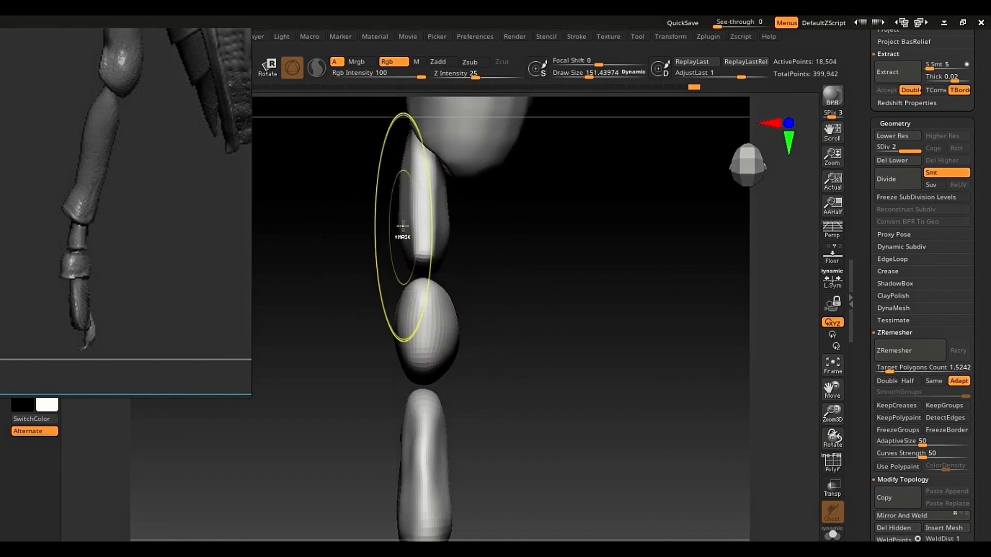
# - Build up the triangular foot segment's narrow side and adjoining face at Z Intensity 5, reducing the draw size to about 65 and 42
pyautogui.press('s')
pyautogui.moveTo(379, 235); pyautogui.dragTo(372, 235)
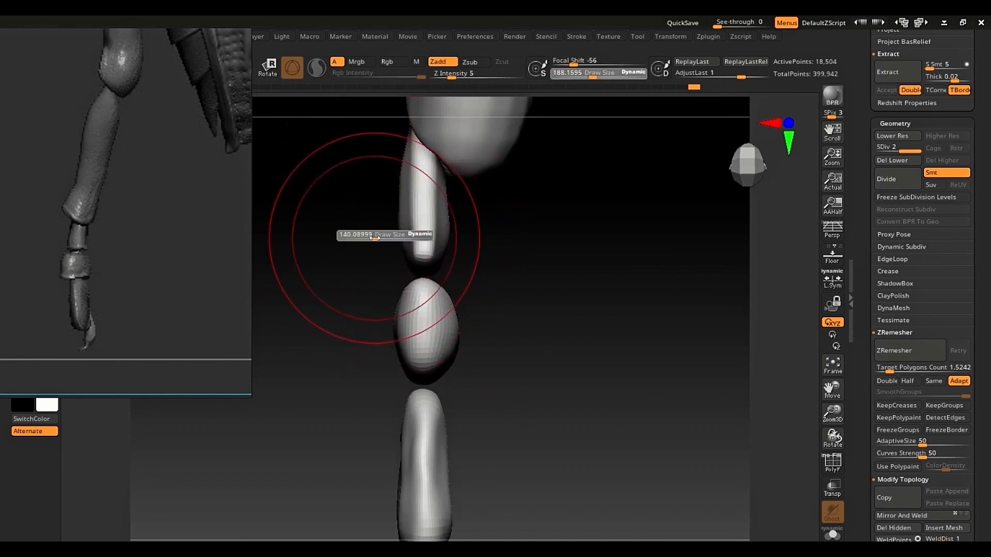
pyautogui.keyDown('ctrl'); pyautogui.moveTo(399, 175); pyautogui.dragTo(456, 309, button='right'); pyautogui.keyUp('ctrl')
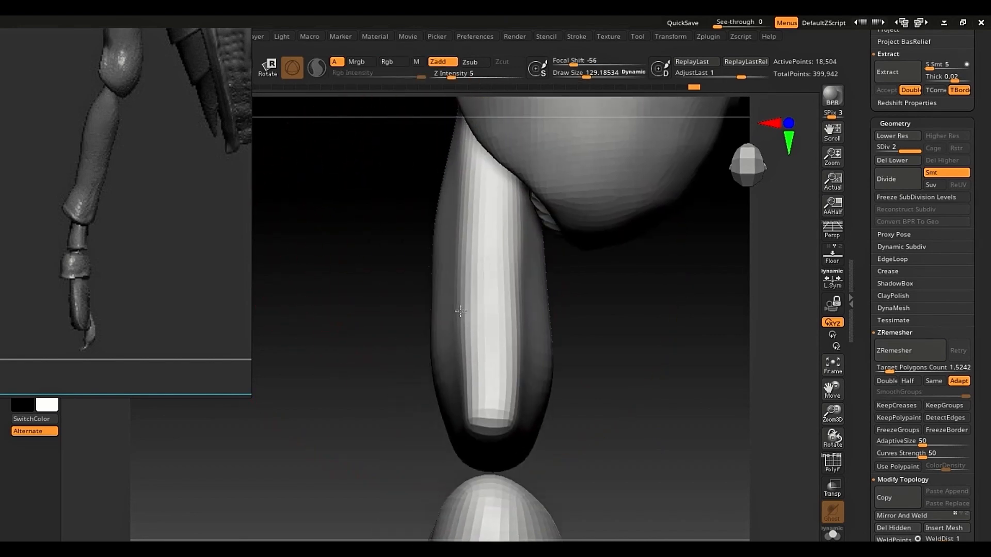
pyautogui.press('s')
pyautogui.moveTo(452, 308); pyautogui.dragTo(442, 307)
pyautogui.moveTo(442, 286)
pyautogui.mouseDown(button='right')
pyautogui.moveTo(509, 289)
pyautogui.moveTo(514, 357)
pyautogui.mouseUp(button='right')
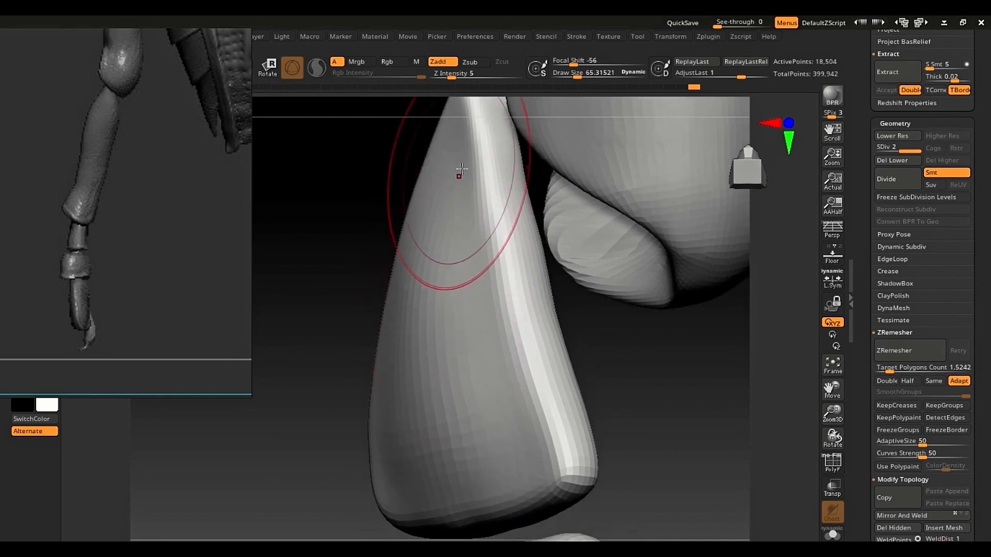
pyautogui.moveTo(473, 160); pyautogui.dragTo(464, 160)
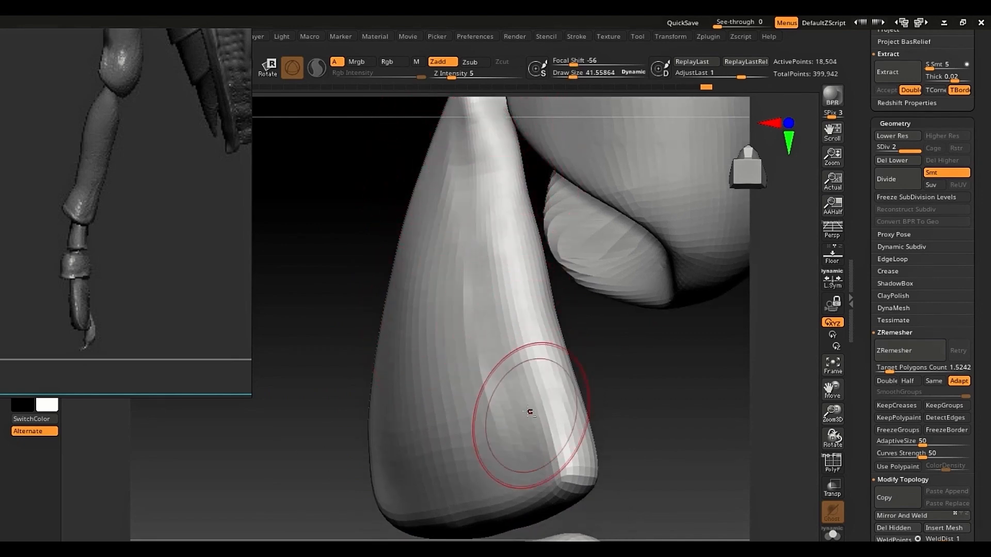
pyautogui.press('s')
pyautogui.moveTo(504, 333)
pyautogui.mouseDown()
pyautogui.moveTo(460, 431)
pyautogui.moveTo(483, 221)
pyautogui.moveTo(466, 152)
pyautogui.mouseUp()
# - Build up and smooth both broad faces of the triangular segment at a draw size of about 54
pyautogui.moveTo(467, 152); pyautogui.dragTo(361, 200, button='right')
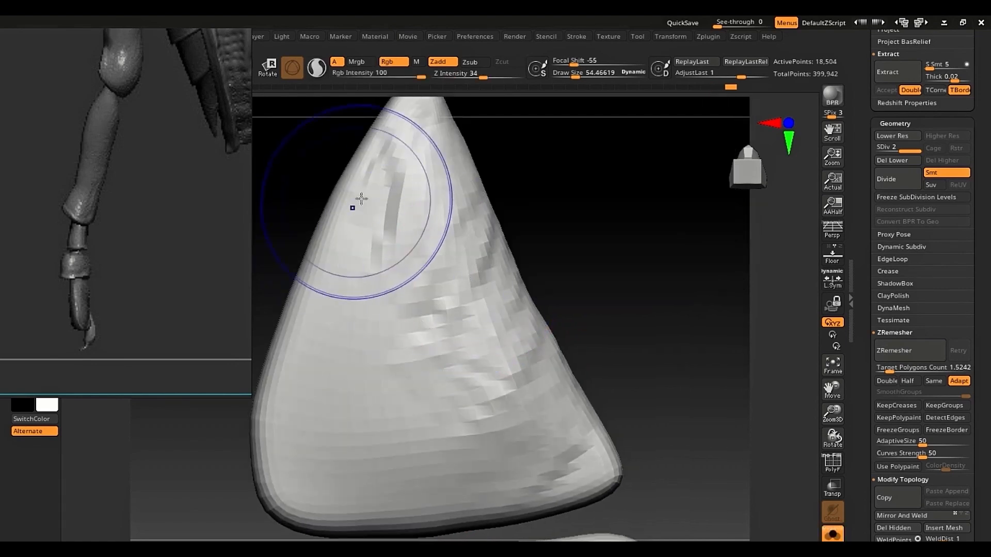
pyautogui.moveTo(352, 172)
pyautogui.mouseDown()
pyautogui.moveTo(369, 222)
pyautogui.moveTo(289, 383)
pyautogui.moveTo(303, 365)
pyautogui.moveTo(320, 260)
pyautogui.moveTo(378, 171)
pyautogui.mouseUp()
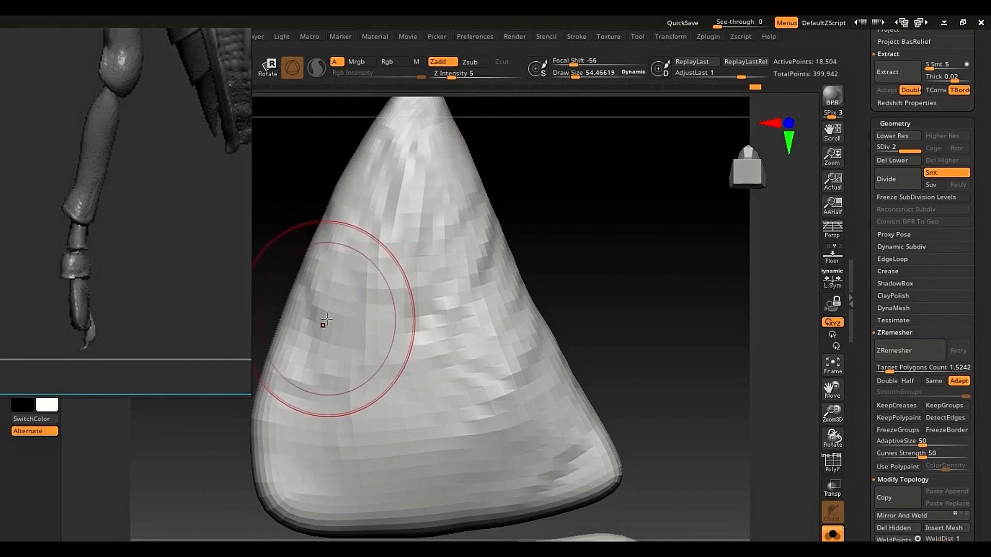
pyautogui.moveTo(327, 320)
pyautogui.mouseDown()
pyautogui.moveTo(420, 442)
pyautogui.moveTo(372, 382)
pyautogui.moveTo(382, 279)
pyautogui.moveTo(365, 182)
pyautogui.moveTo(505, 464)
pyautogui.mouseUp()
pyautogui.moveTo(636, 280); pyautogui.dragTo(433, 294)
pyautogui.moveTo(445, 232)
pyautogui.mouseDown()
pyautogui.moveTo(450, 212)
pyautogui.moveTo(458, 412)
pyautogui.moveTo(423, 496)
pyautogui.moveTo(537, 416)
pyautogui.moveTo(431, 150)
pyautogui.moveTo(339, 392)
pyautogui.moveTo(540, 348)
pyautogui.moveTo(500, 241)
pyautogui.moveTo(431, 170)
pyautogui.moveTo(453, 441)
pyautogui.mouseUp()
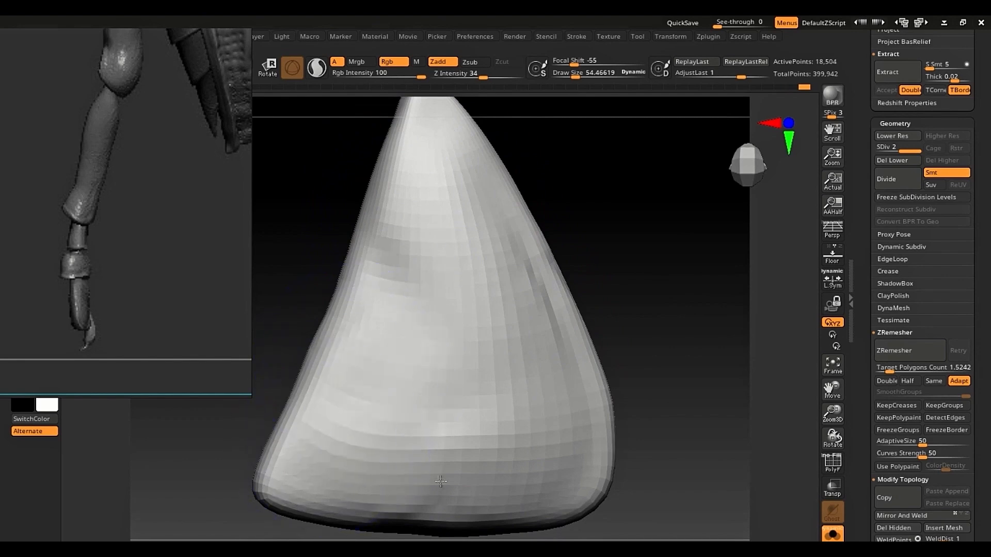
# - Check the foot segments' side profile and compare it with the foot and claw in the reference
pyautogui.keyDown('ctrl'); pyautogui.moveTo(540, 231); pyautogui.dragTo(497, 364, button='right'); pyautogui.keyUp('ctrl')
pyautogui.moveTo(436, 320); pyautogui.dragTo(429, 244, button='right')
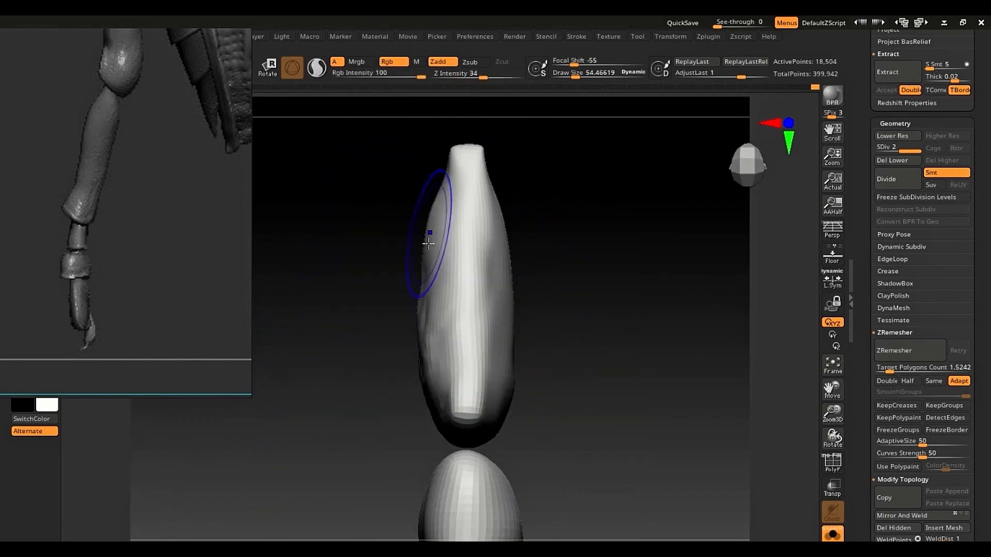
pyautogui.keyDown('alt'); pyautogui.moveTo(483, 446); pyautogui.dragTo(482, 199, button='right'); pyautogui.keyUp('alt')
pyautogui.keyDown('ctrl'); pyautogui.moveTo(457, 310); pyautogui.dragTo(424, 314, button='right'); pyautogui.keyUp('ctrl')
pyautogui.moveTo(425, 313); pyautogui.dragTo(482, 357, button='right')
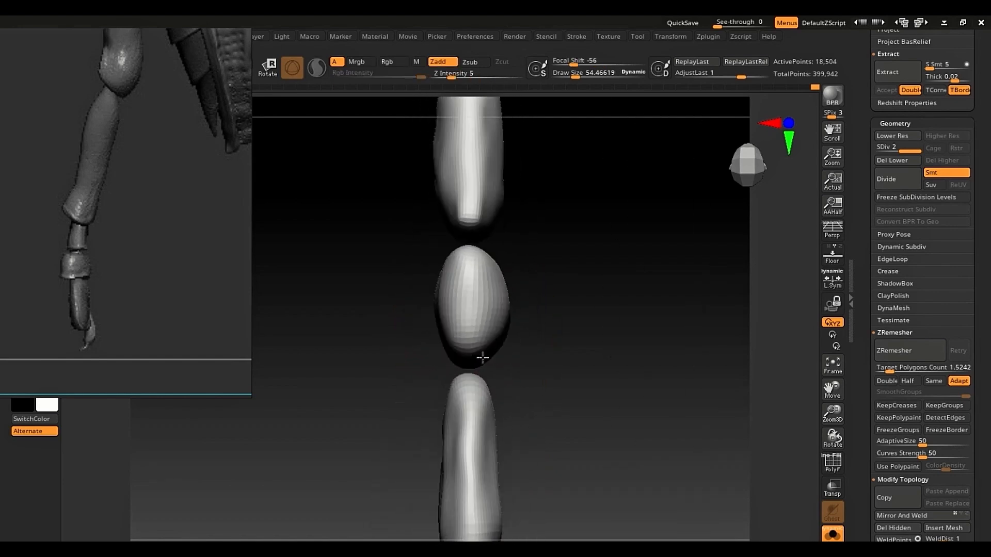
pyautogui.keyDown('alt'); pyautogui.moveTo(467, 417); pyautogui.dragTo(467, 314, button='right'); pyautogui.keyUp('alt')
pyautogui.keyDown('ctrl'); pyautogui.moveTo(494, 388); pyautogui.dragTo(479, 424, button='right'); pyautogui.keyUp('ctrl')
pyautogui.moveTo(2, 319); pyautogui.dragTo(44, 258, button='middle')
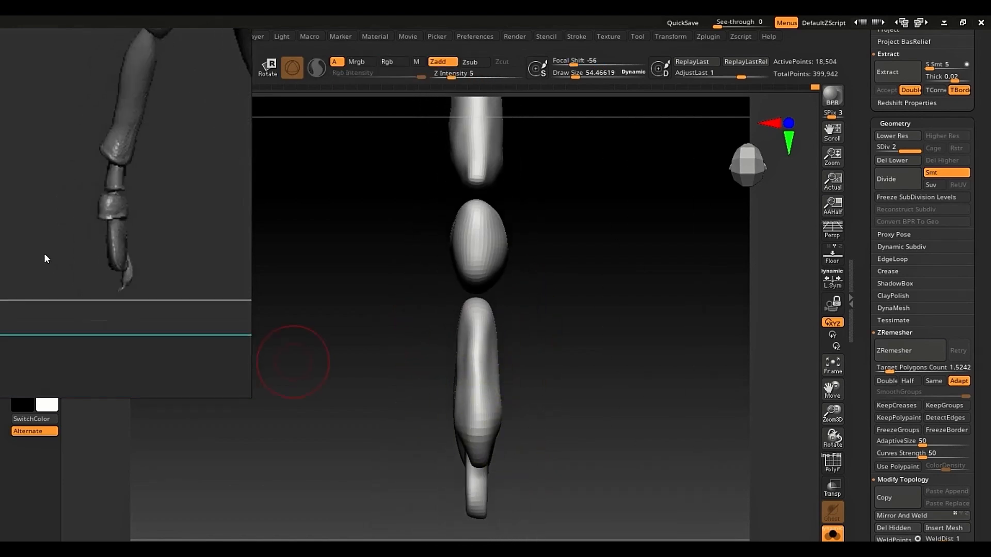
pyautogui.scroll(1, 196, 295)
pyautogui.scroll(1, 197, 296)
pyautogui.moveTo(66, 148); pyautogui.dragTo(42, 368, button='middle')
pyautogui.moveTo(122, 347); pyautogui.dragTo(182, 144, button='middle')
pyautogui.moveTo(130, 284)
pyautogui.mouseDown(button='middle')
pyautogui.moveTo(147, 177)
pyautogui.moveTo(175, 220)
pyautogui.moveTo(159, 278)
pyautogui.mouseUp(button='middle')
# - Bend the central rod's free end away from the horseshoe segment with the Move Topological brush to match the reference claw
pyautogui.press('s')
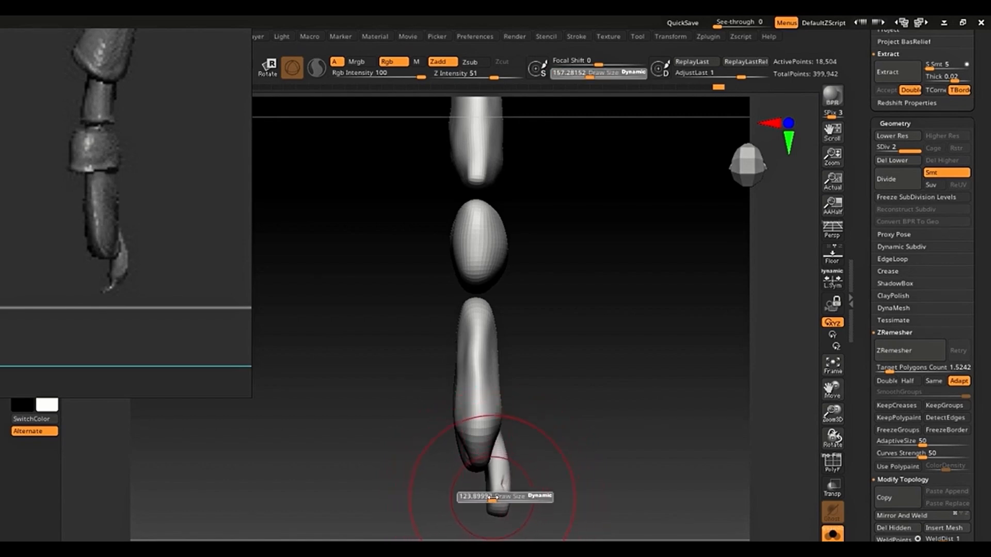
pyautogui.moveTo(493, 497)
pyautogui.keyDown('alt'); pyautogui.mouseDown(button='right')
pyautogui.moveTo(429, 308)
pyautogui.moveTo(469, 340)
pyautogui.moveTo(480, 364)
pyautogui.mouseUp(button='right'); pyautogui.keyUp('alt')
pyautogui.keyDown('alt'); pyautogui.moveTo(464, 321); pyautogui.dragTo(476, 392, button='right'); pyautogui.keyUp('alt')
pyautogui.press('s')
pyautogui.moveTo(443, 367); pyautogui.dragTo(436, 367)
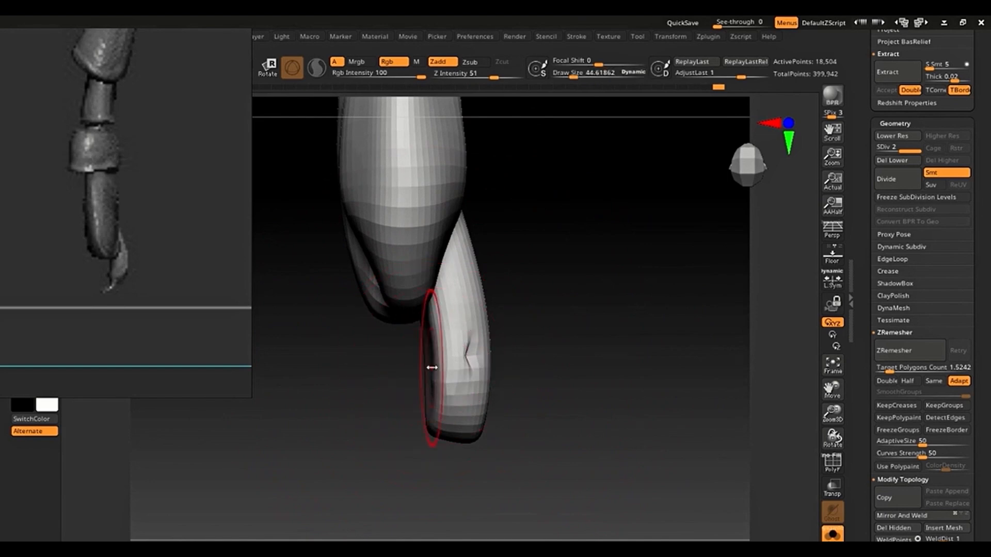
# - Fill out and round the central rod's bent tip at Z Intensity 5, reducing the draw size to about 39 and 30
pyautogui.keyDown('shift'); pyautogui.moveTo(432, 368); pyautogui.dragTo(465, 383, button='right'); pyautogui.keyUp('shift')
pyautogui.press('s')
pyautogui.moveTo(442, 383); pyautogui.dragTo(436, 383)
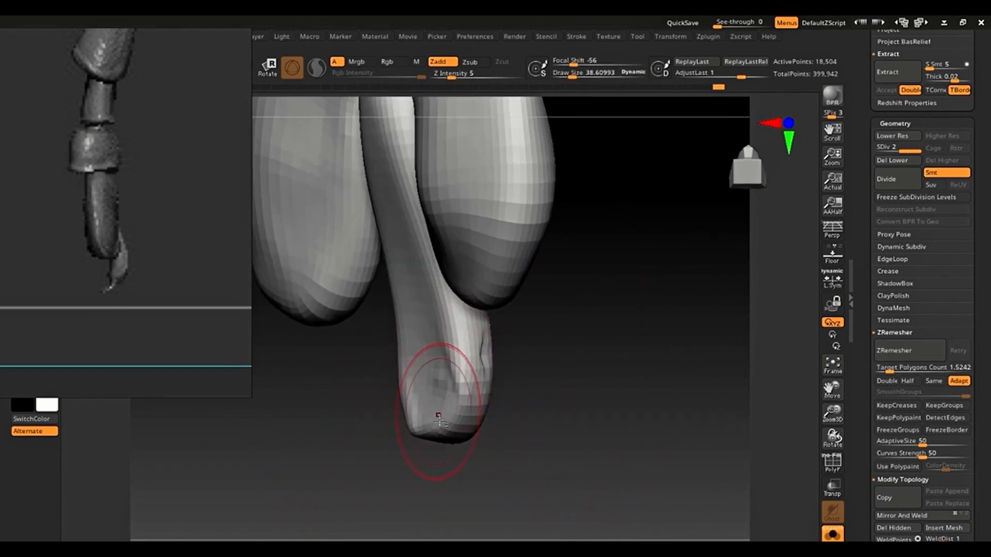
pyautogui.moveTo(458, 435); pyautogui.dragTo(426, 443, button='right')
pyautogui.press('[')
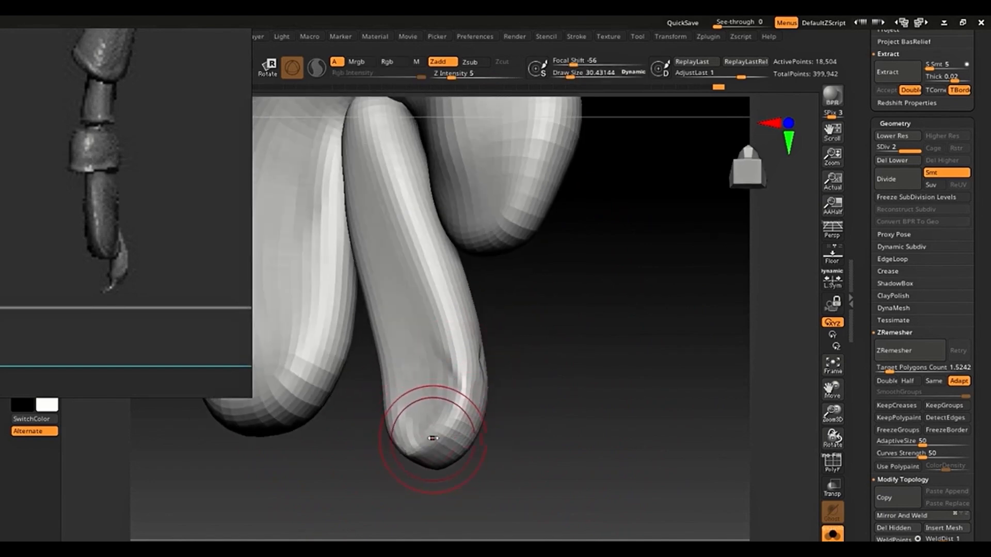
pyautogui.moveTo(415, 455); pyautogui.dragTo(407, 427, button='right')
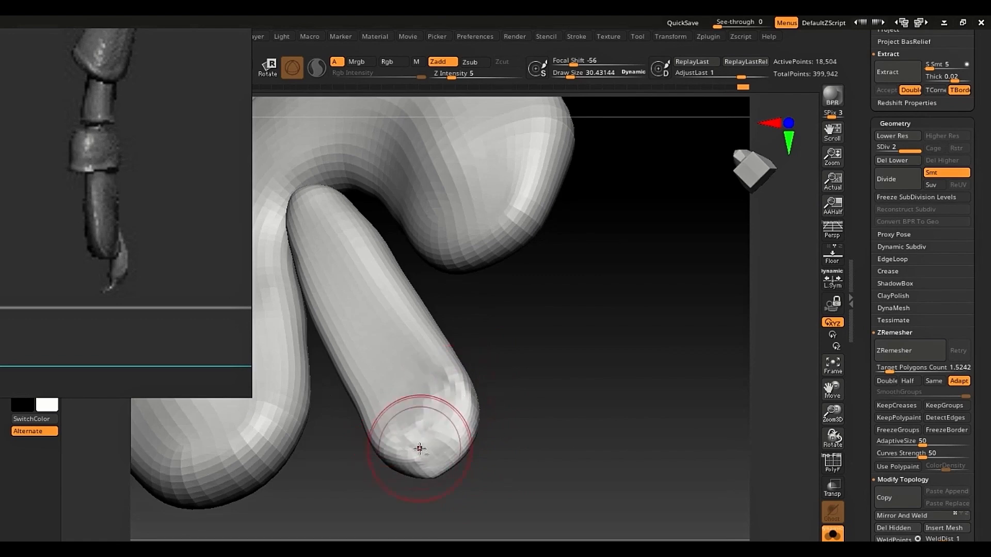
# - Smooth the central rod's tip and refine its volume from several sides, raising the draw size to about 42
pyautogui.moveTo(416, 428)
pyautogui.mouseDown(button='right')
pyautogui.moveTo(553, 435)
pyautogui.moveTo(542, 454)
pyautogui.moveTo(462, 397)
pyautogui.mouseUp(button='right')
pyautogui.moveTo(427, 365)
pyautogui.keyDown('shift'); pyautogui.mouseDown()
pyautogui.moveTo(411, 372)
pyautogui.moveTo(413, 388)
pyautogui.mouseUp(); pyautogui.keyUp('shift')
pyautogui.press('s')
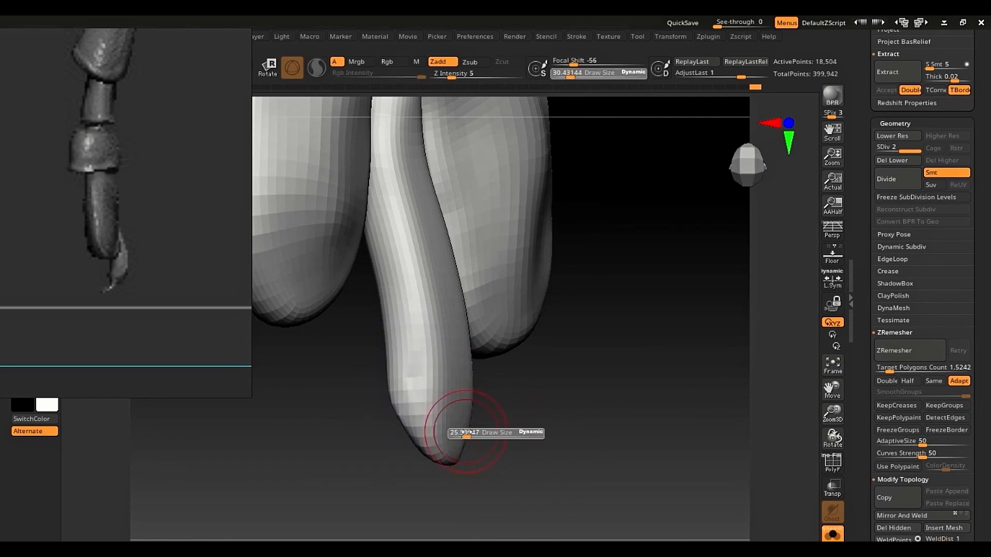
pyautogui.moveTo(467, 434); pyautogui.dragTo(472, 433)
pyautogui.moveTo(514, 412); pyautogui.dragTo(456, 334, button='right')
pyautogui.moveTo(508, 426); pyautogui.dragTo(540, 427, button='right')
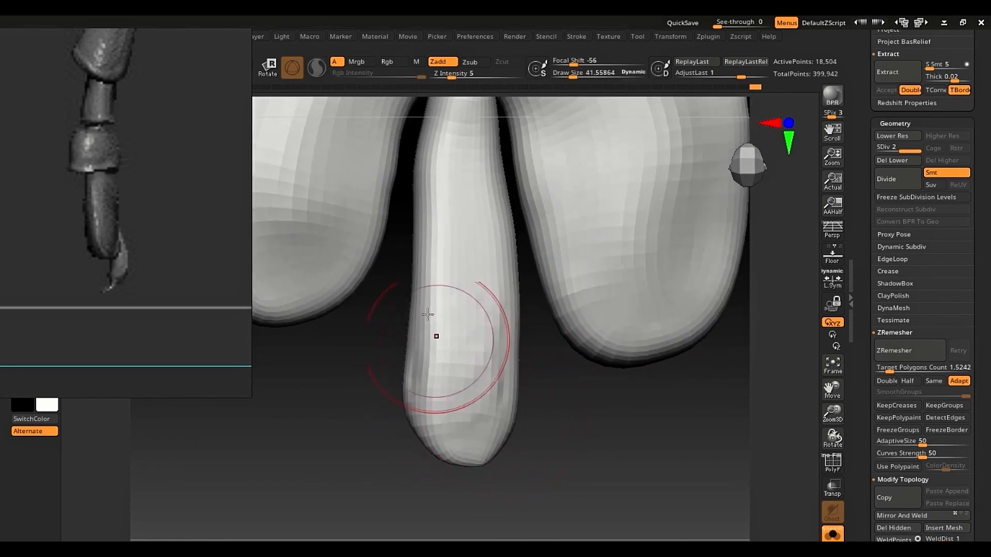
# - Build up the central rod's broad face at a draw size of about 30, smooth it, and check both feet against the whole body
pyautogui.press('s')
pyautogui.moveTo(447, 318); pyautogui.dragTo(442, 318)
pyautogui.moveTo(476, 256); pyautogui.dragTo(470, 353)
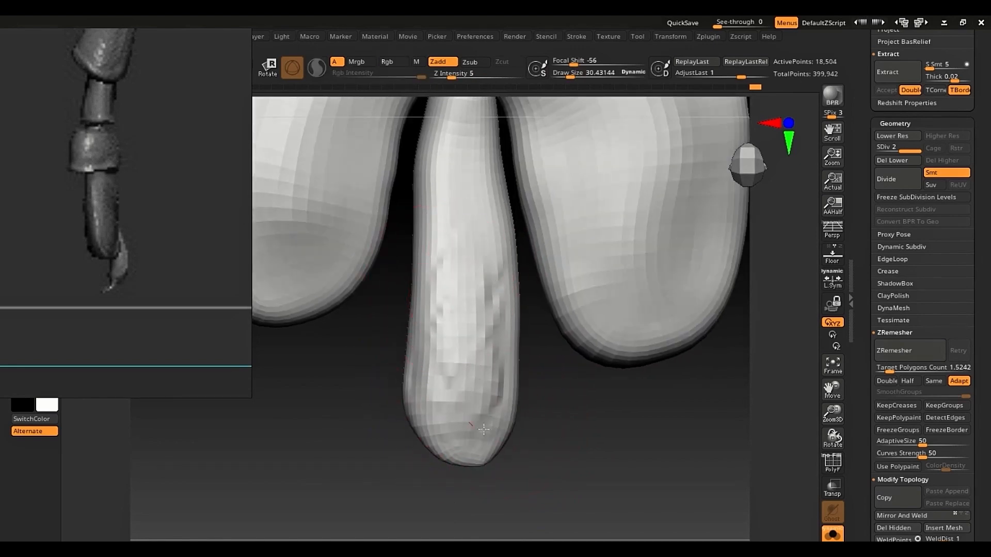
pyautogui.moveTo(505, 380)
pyautogui.mouseDown()
pyautogui.moveTo(475, 347)
pyautogui.moveTo(462, 200)
pyautogui.moveTo(491, 316)
pyautogui.mouseUp()
pyautogui.keyDown('ctrl'); pyautogui.moveTo(491, 316); pyautogui.dragTo(353, 323, button='right'); pyautogui.keyUp('ctrl')
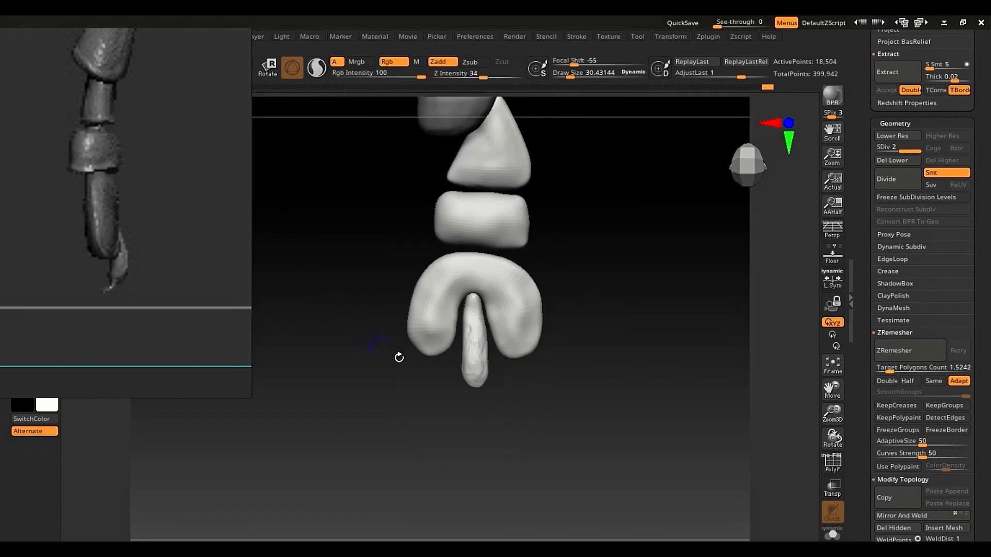
pyautogui.keyDown('ctrl'); pyautogui.moveTo(398, 357); pyautogui.dragTo(292, 255, button='right'); pyautogui.keyUp('ctrl')
pyautogui.keyDown('alt'); pyautogui.moveTo(502, 385); pyautogui.dragTo(445, 464, button='right'); pyautogui.keyUp('alt')
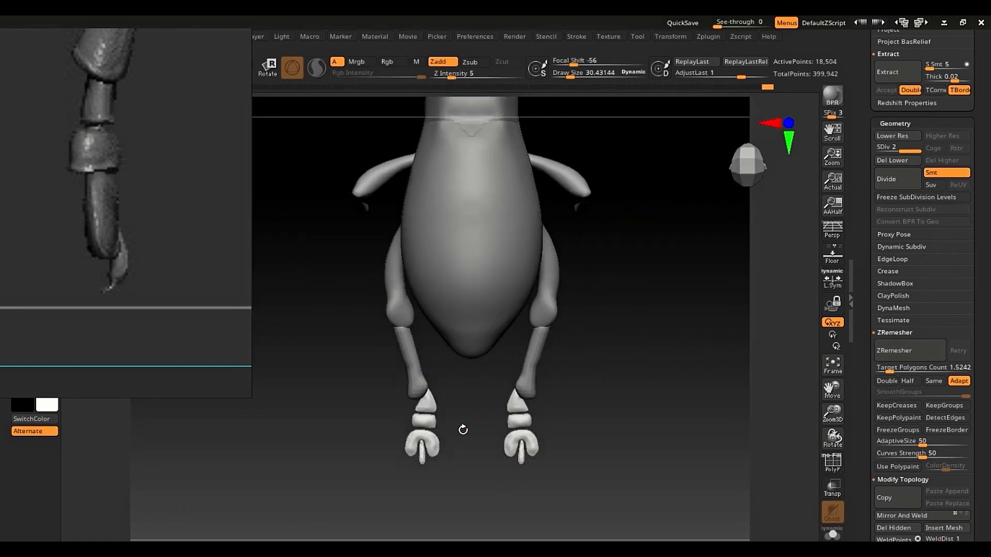